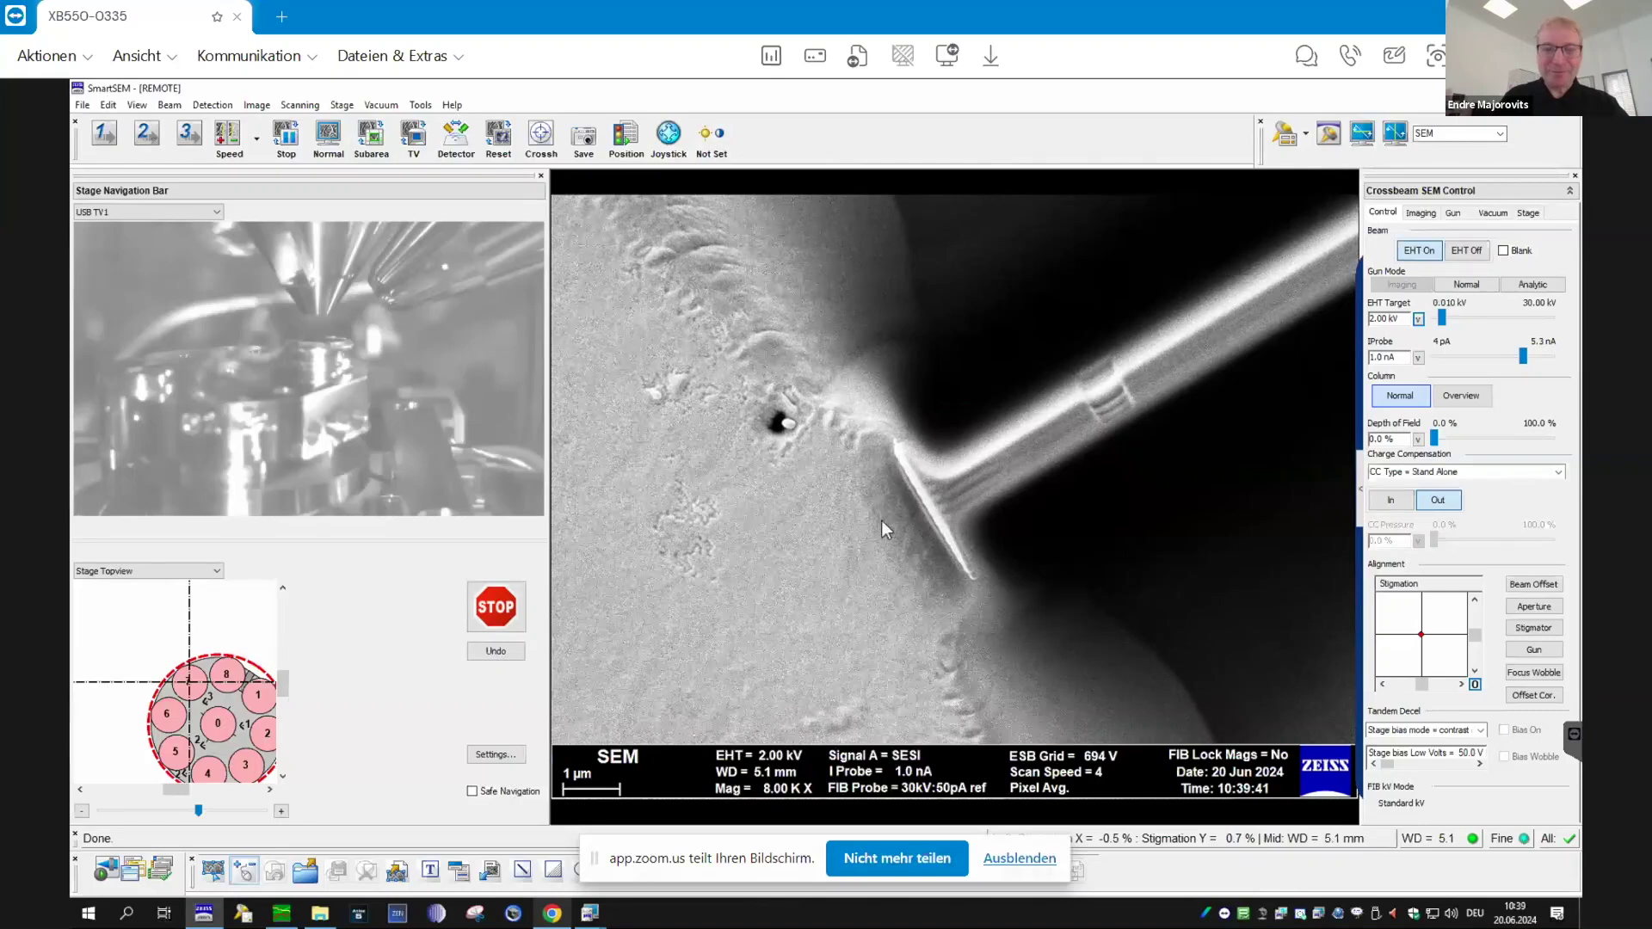
Step: Lower the SEM magnification to about 1.52 K X to frame the whole lamella trench
scroll(884, 519, down, 10)
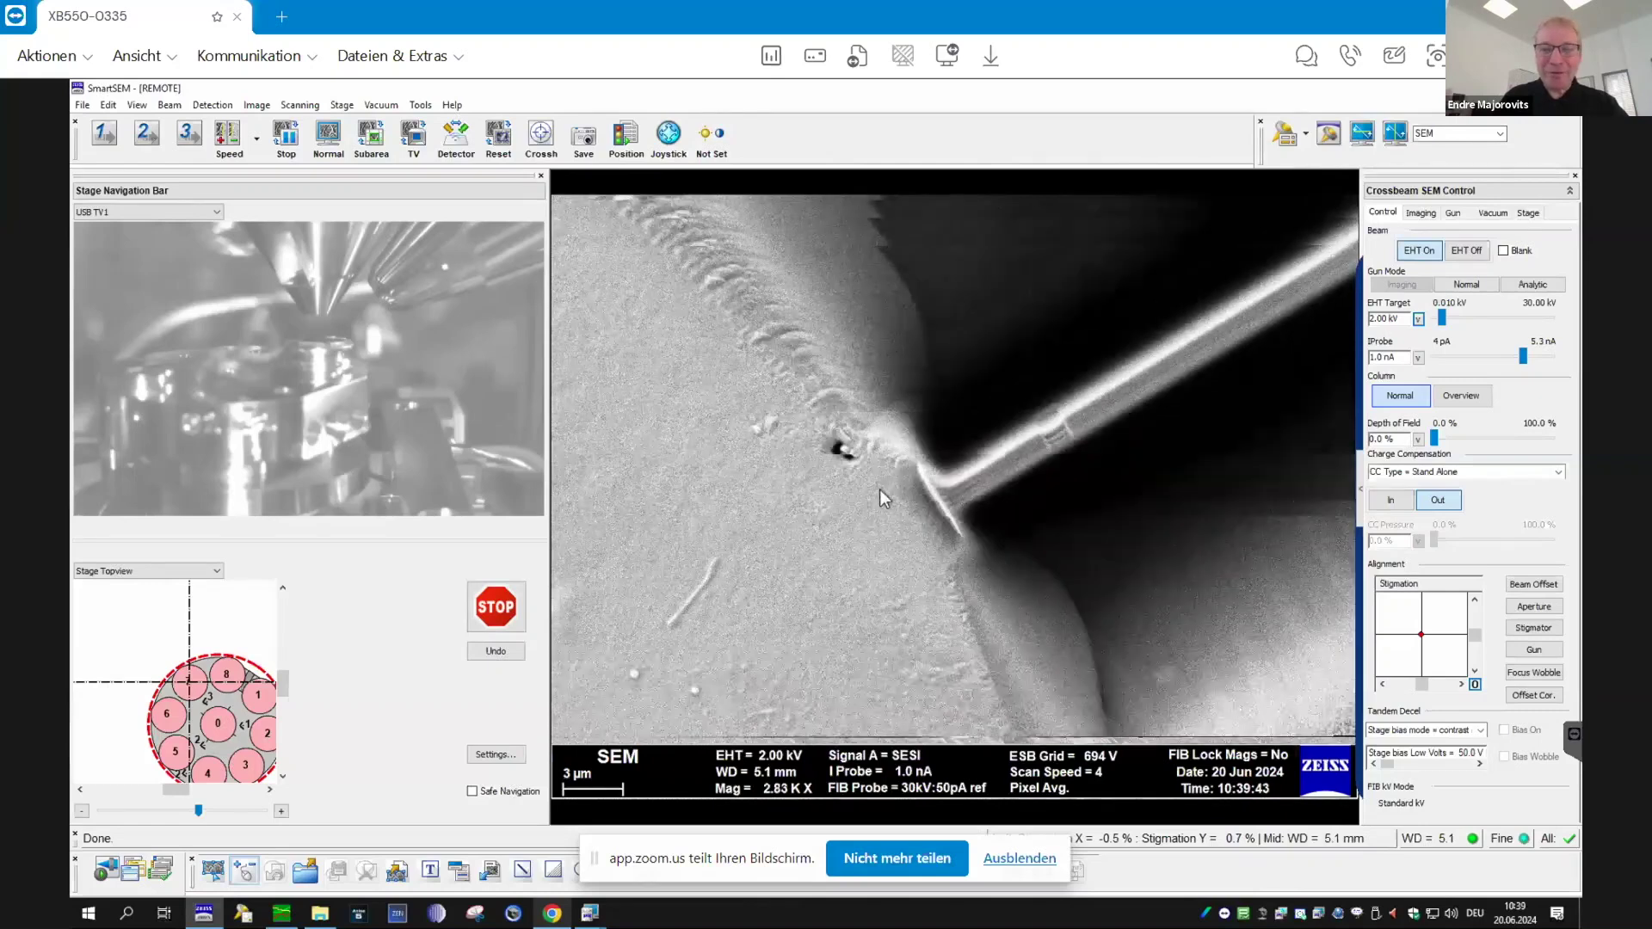
scroll(880, 497, down, 2)
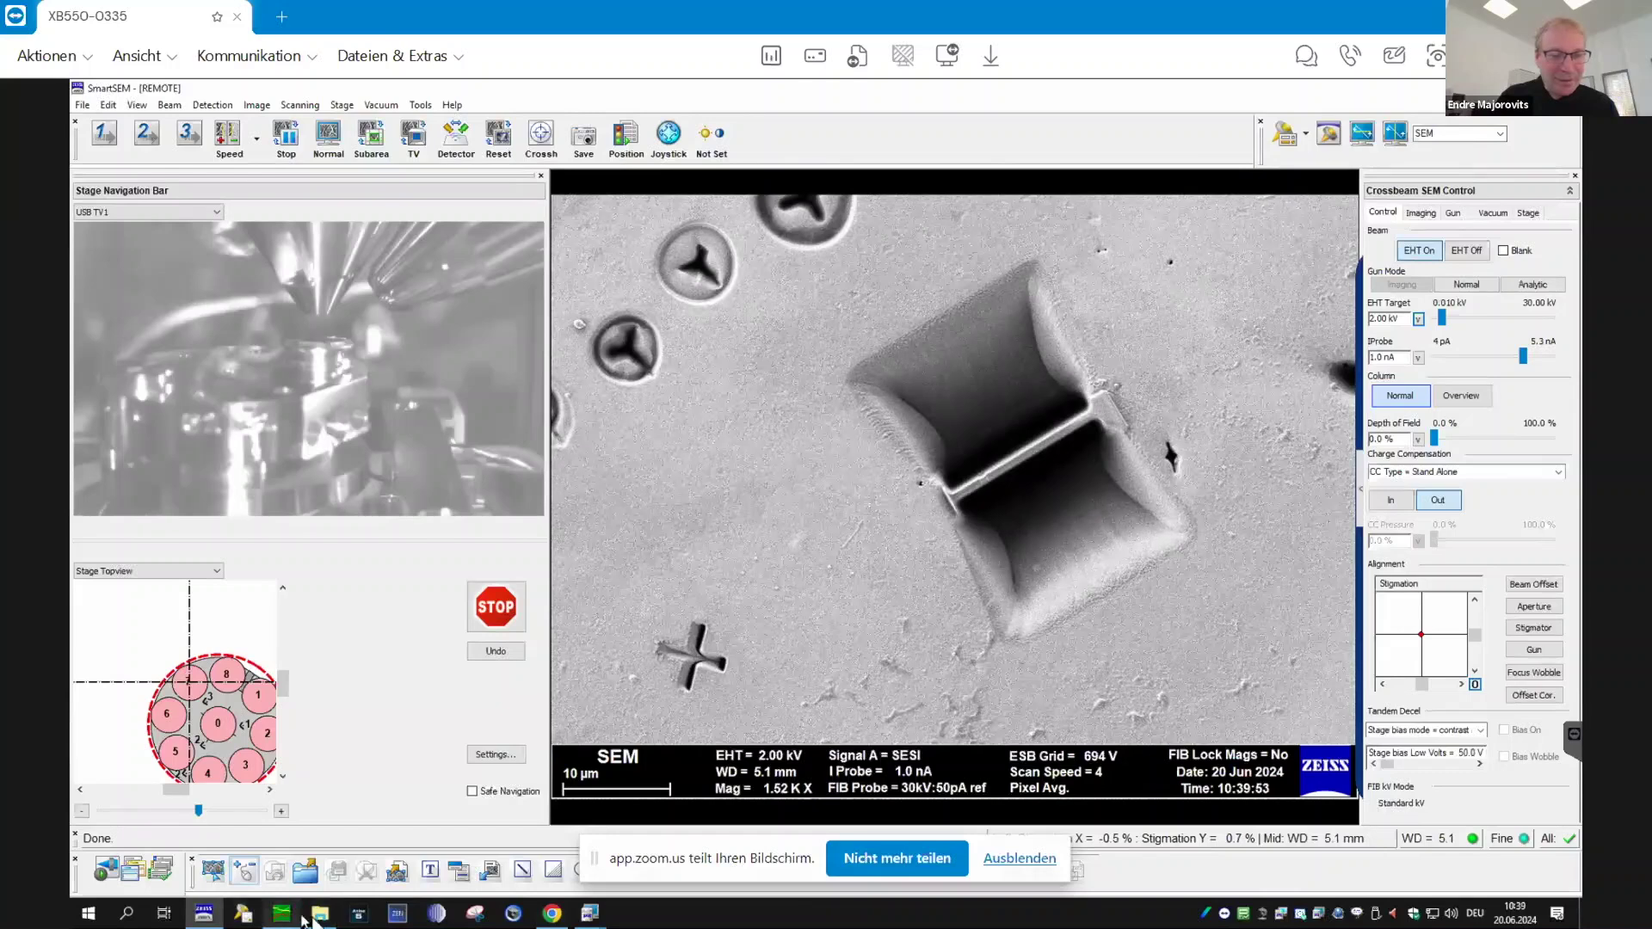
Step: Switch to AtlasEngine on the remote computer's other monitor and hide the screen-sharing notice
click(513, 915)
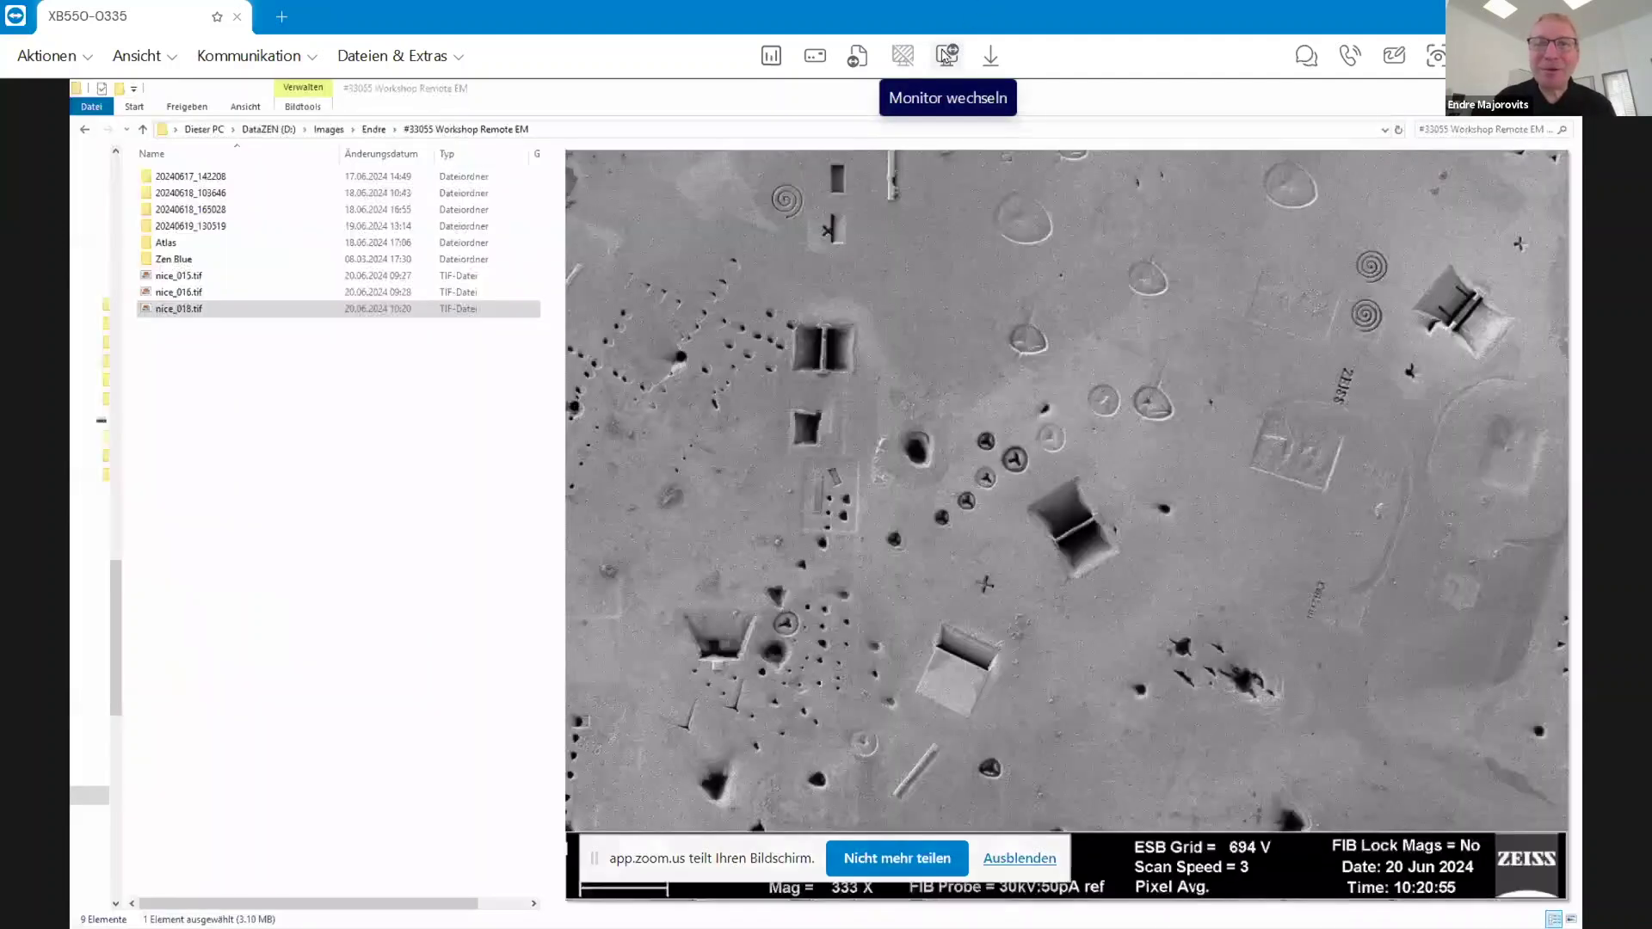
click(947, 55)
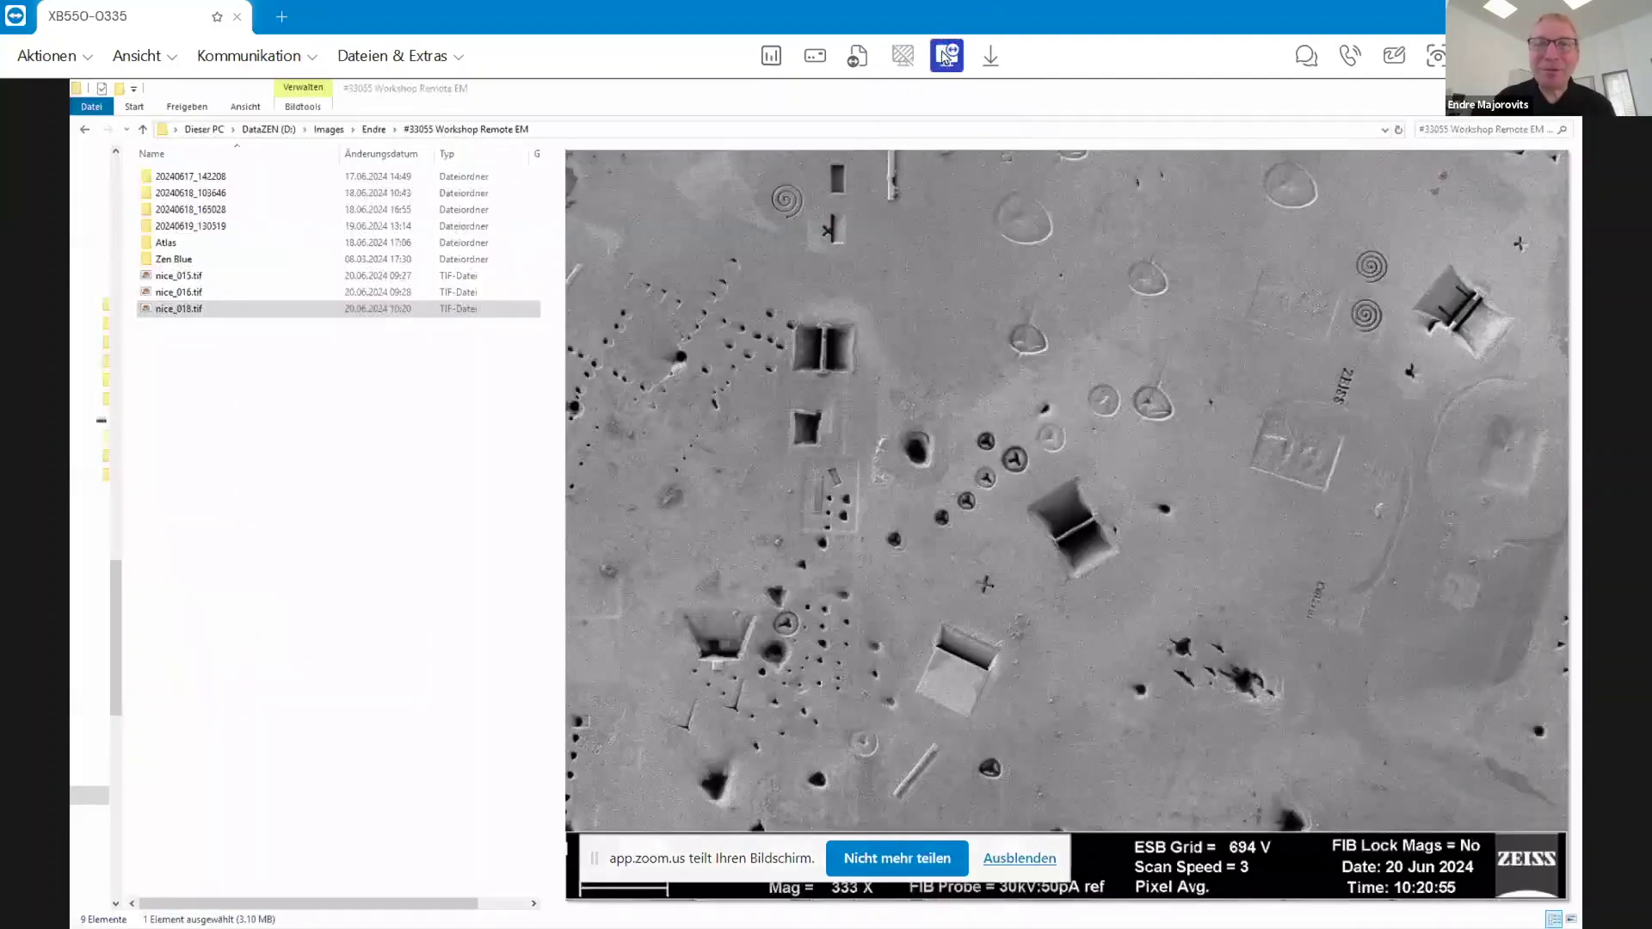
click(947, 55)
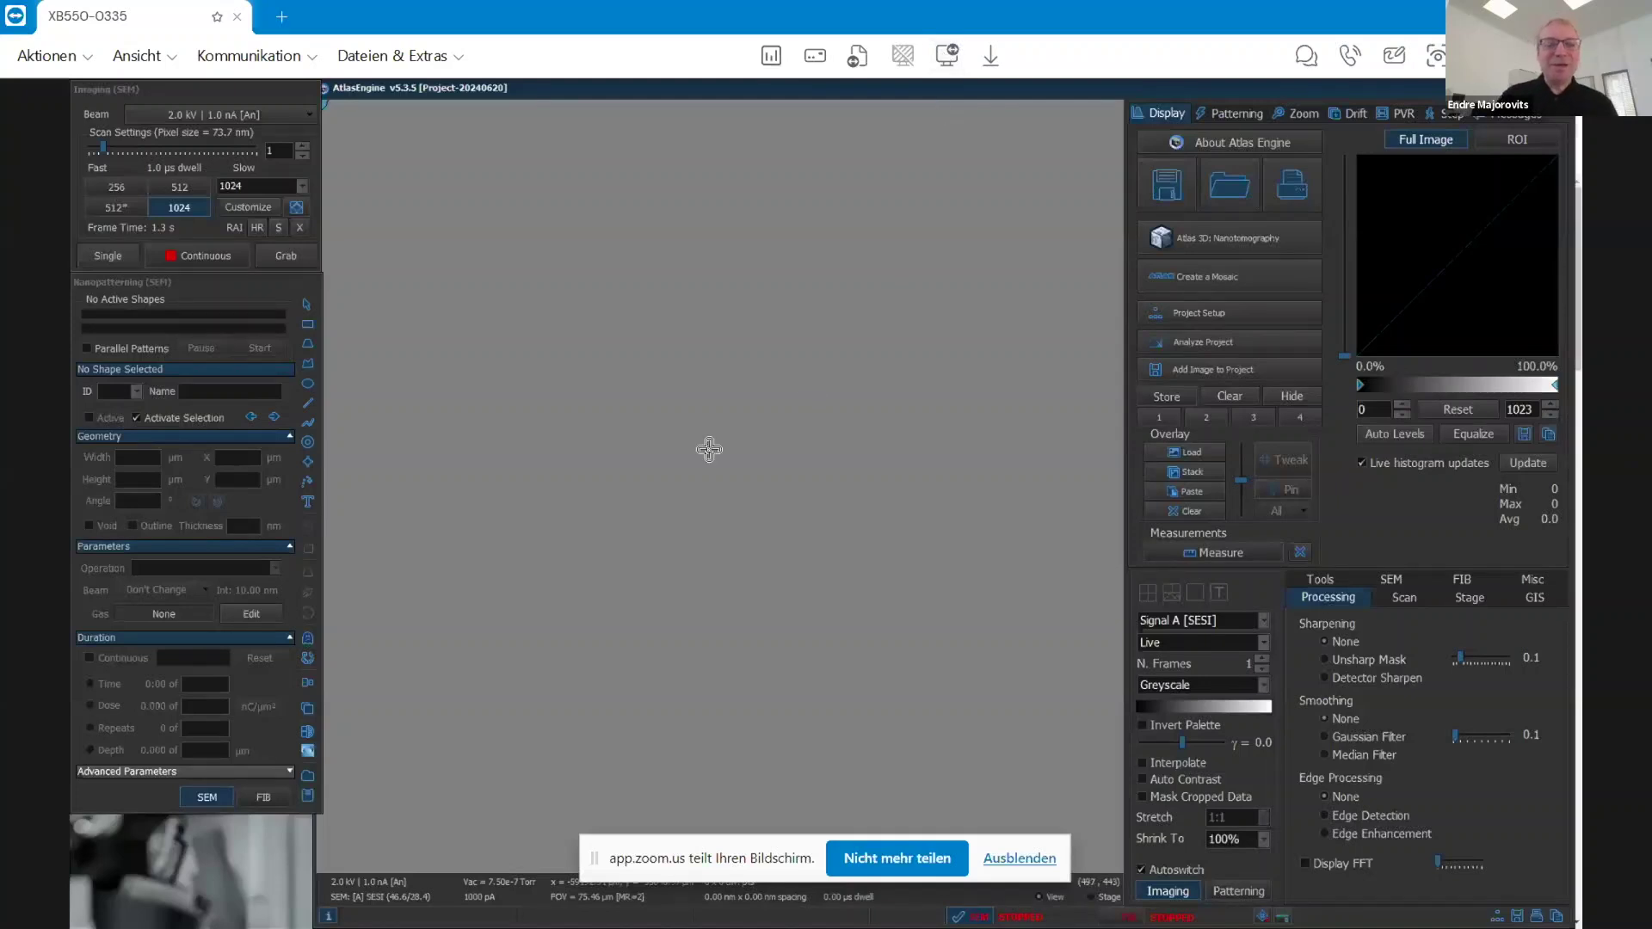
click(1012, 860)
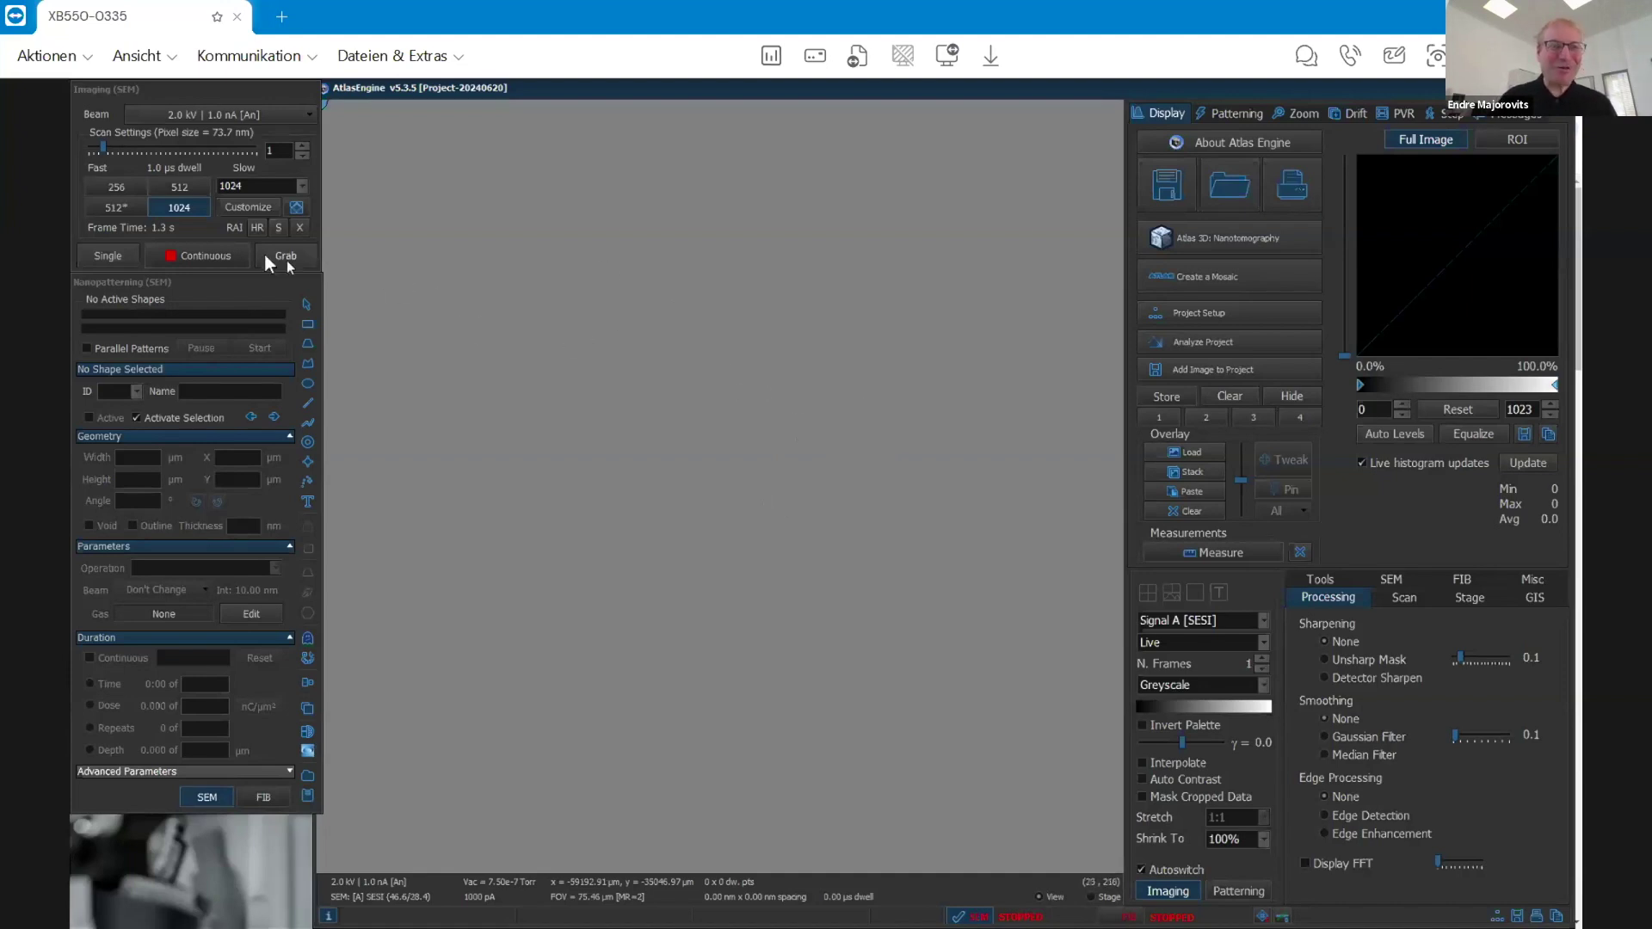
Step: Start continuous SEM imaging and open the SEM Beam Tuning dialog, placing it clear of the imaging settings
click(194, 255)
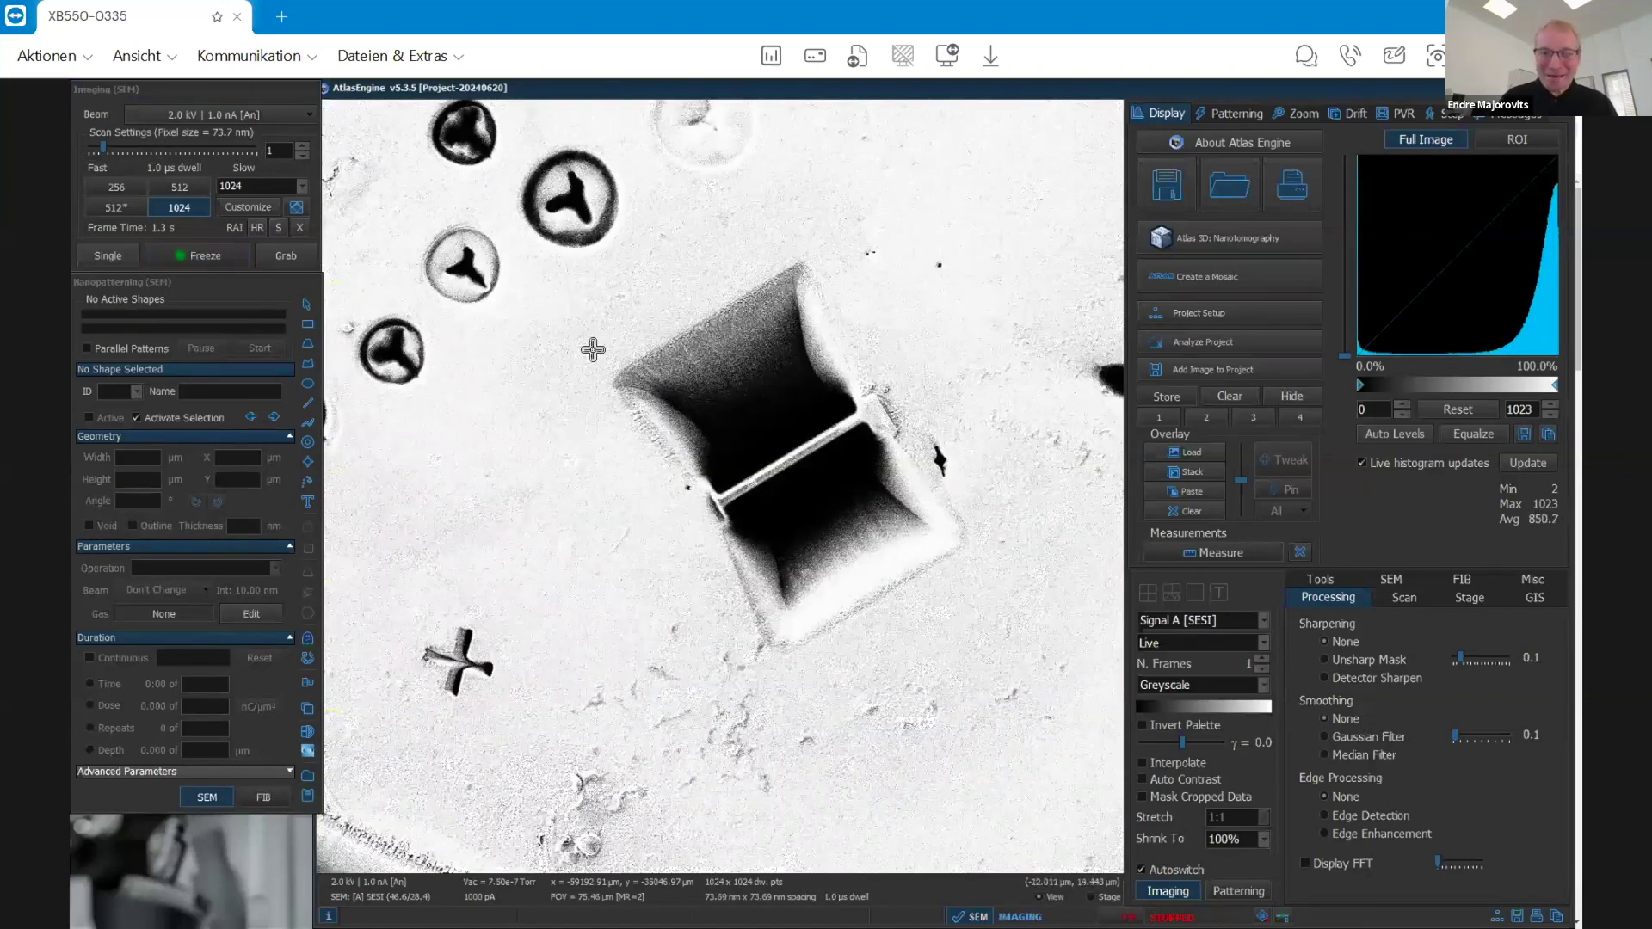
click(1188, 555)
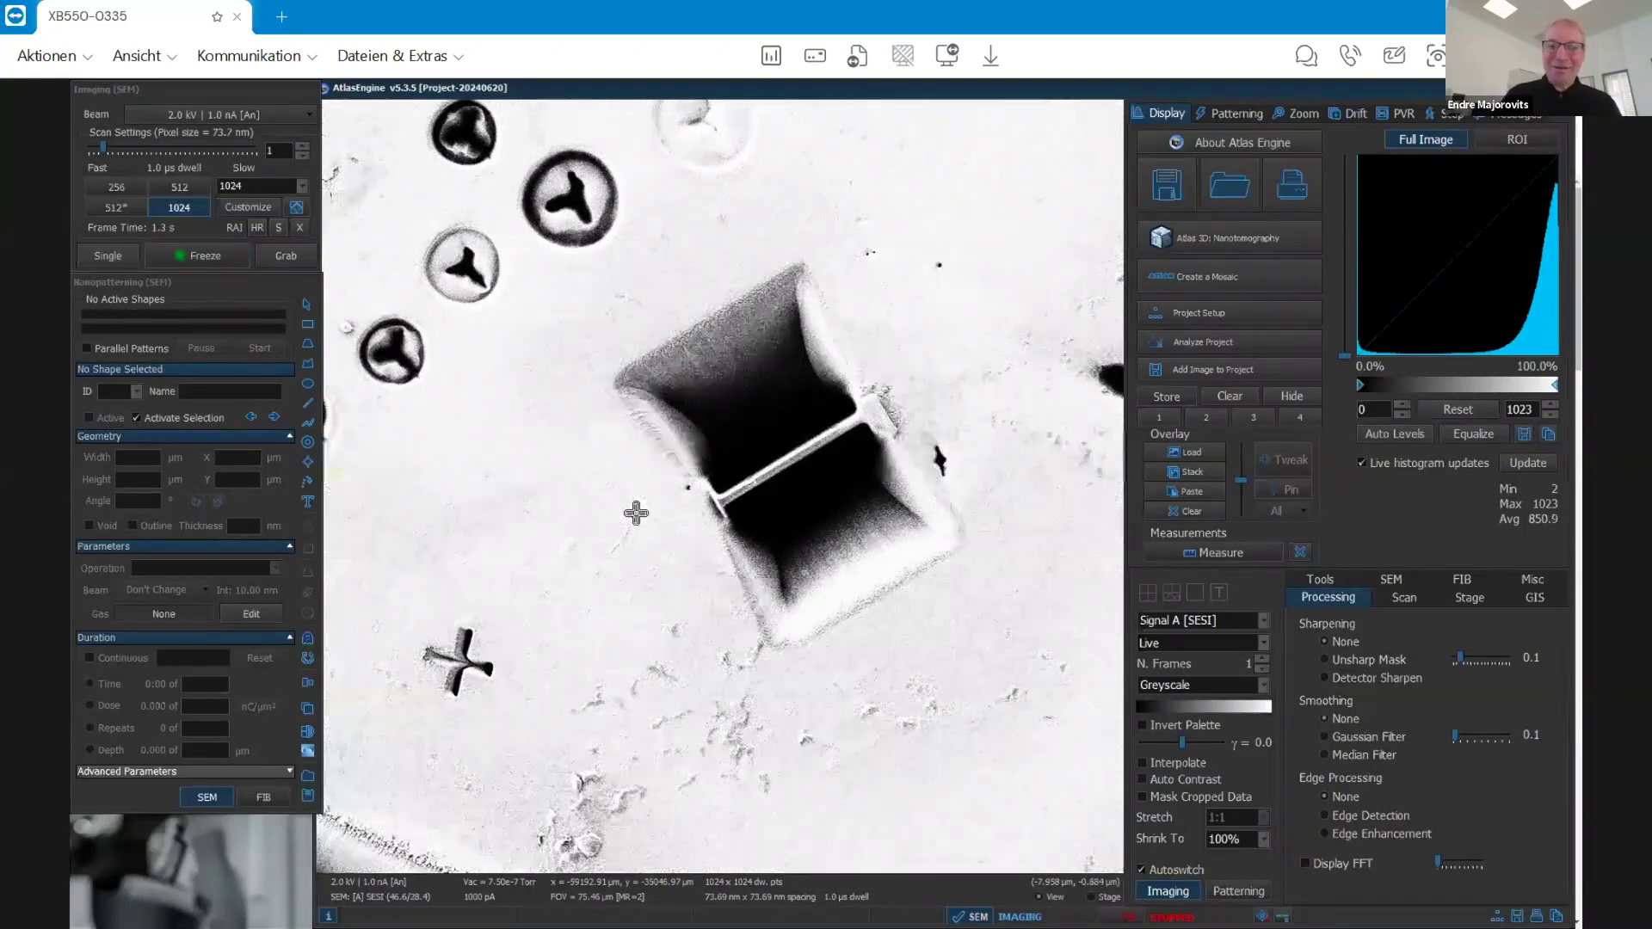
click(1391, 580)
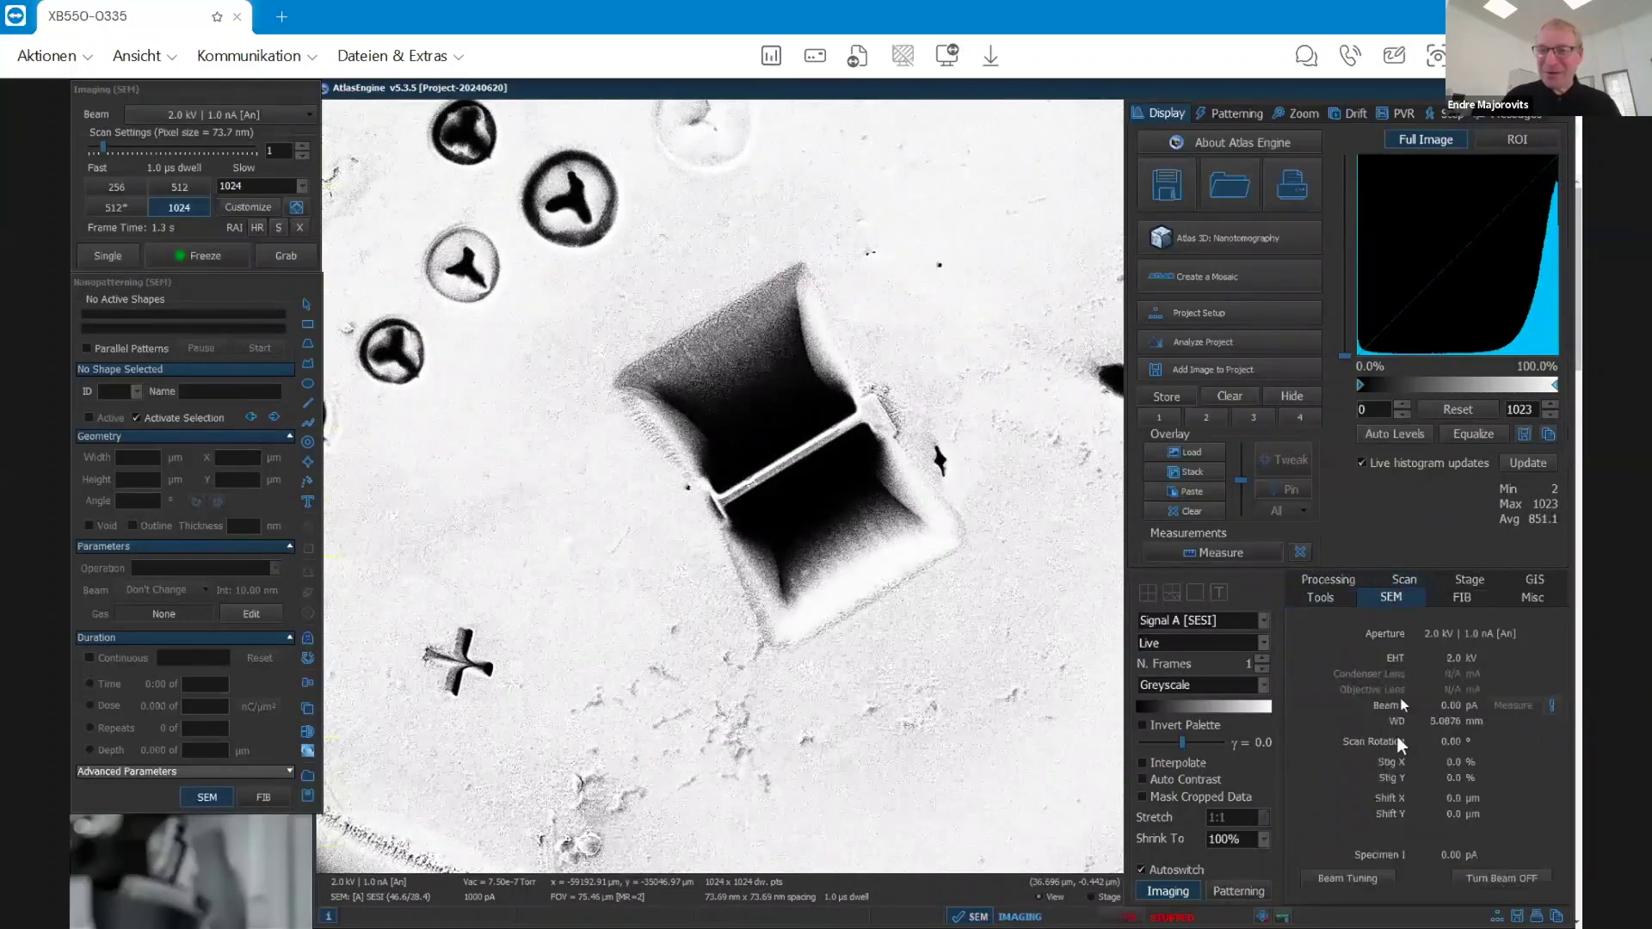
click(1344, 879)
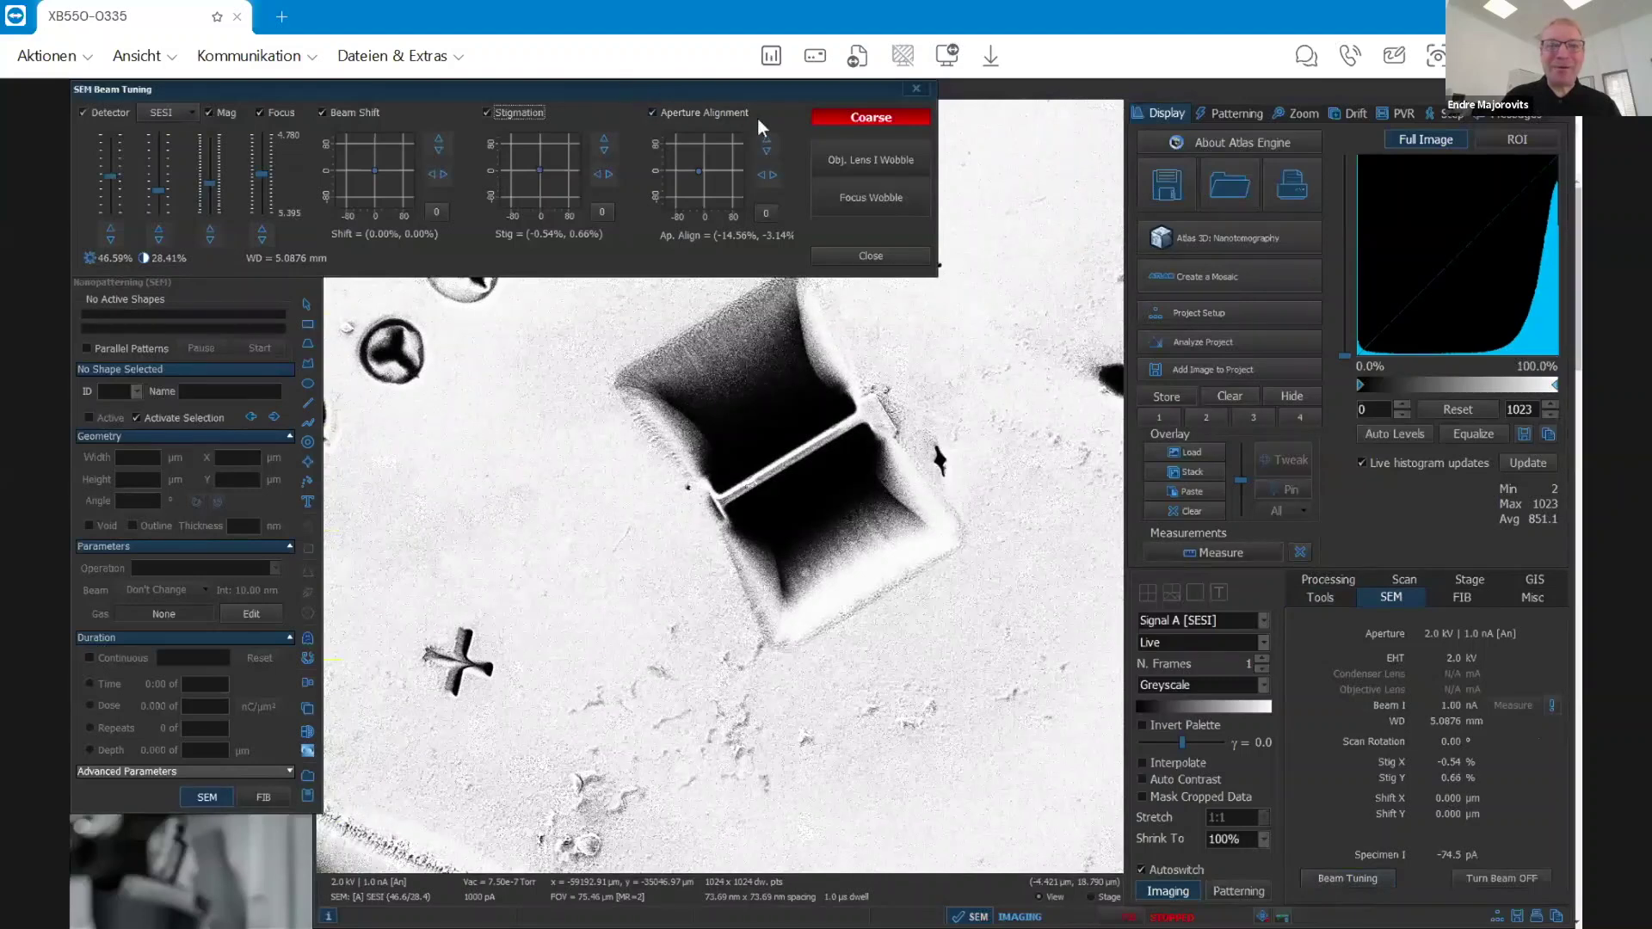
drag(718, 88, 979, 113)
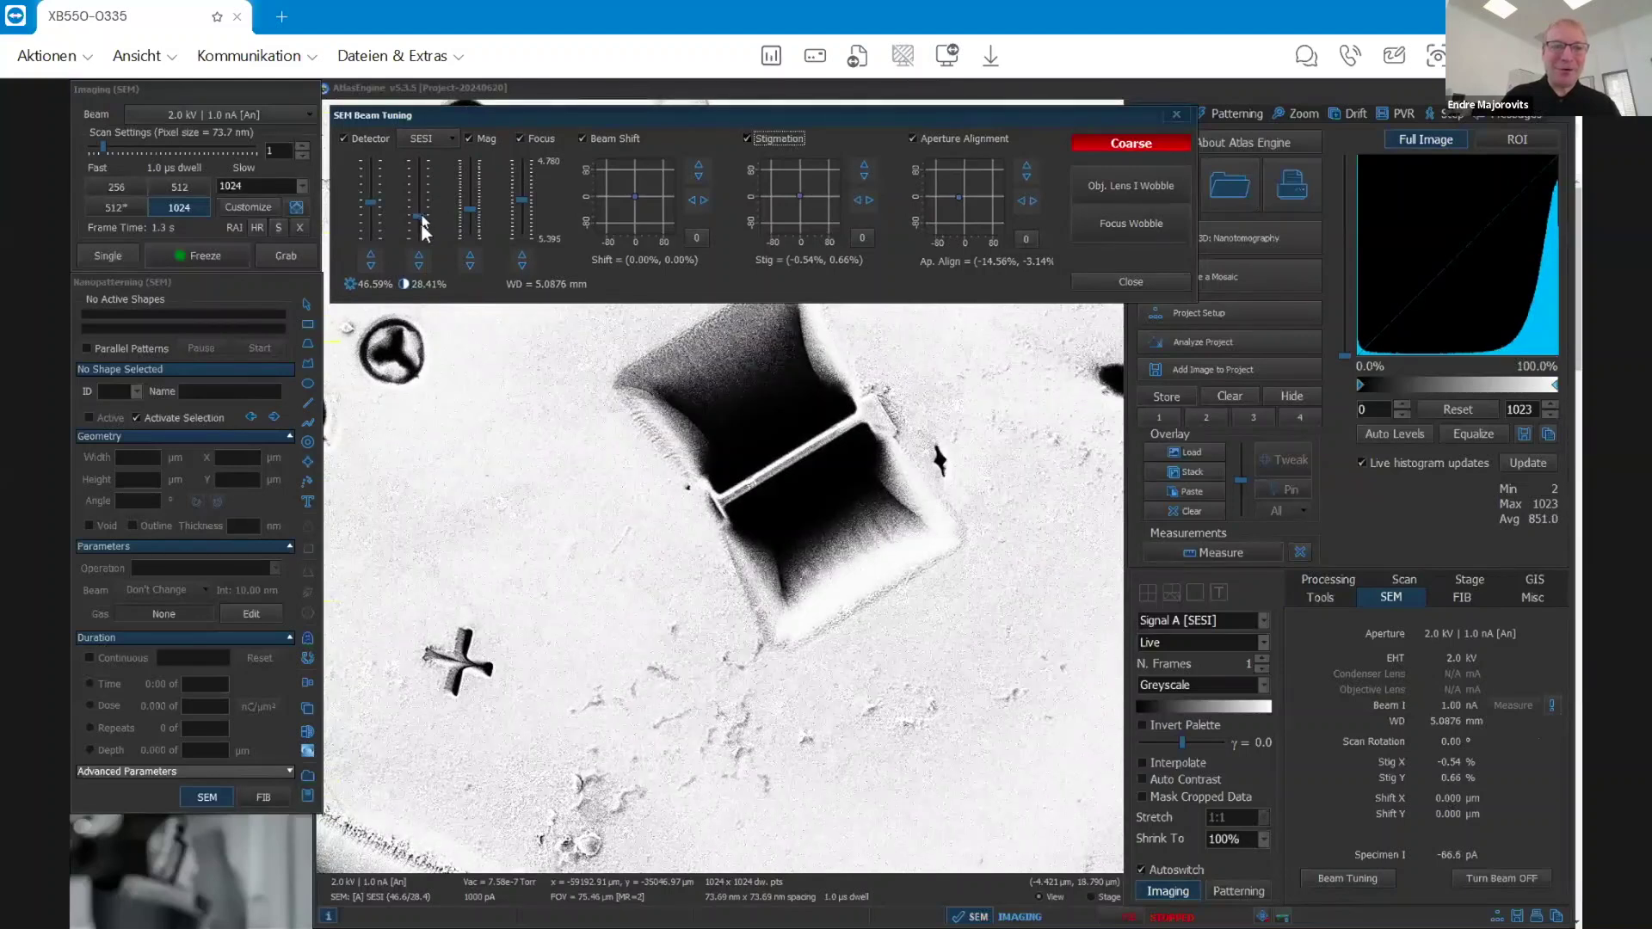
Step: Try adjusting the SESI detector contrast in coarse steps
scroll(420, 226, up, 1)
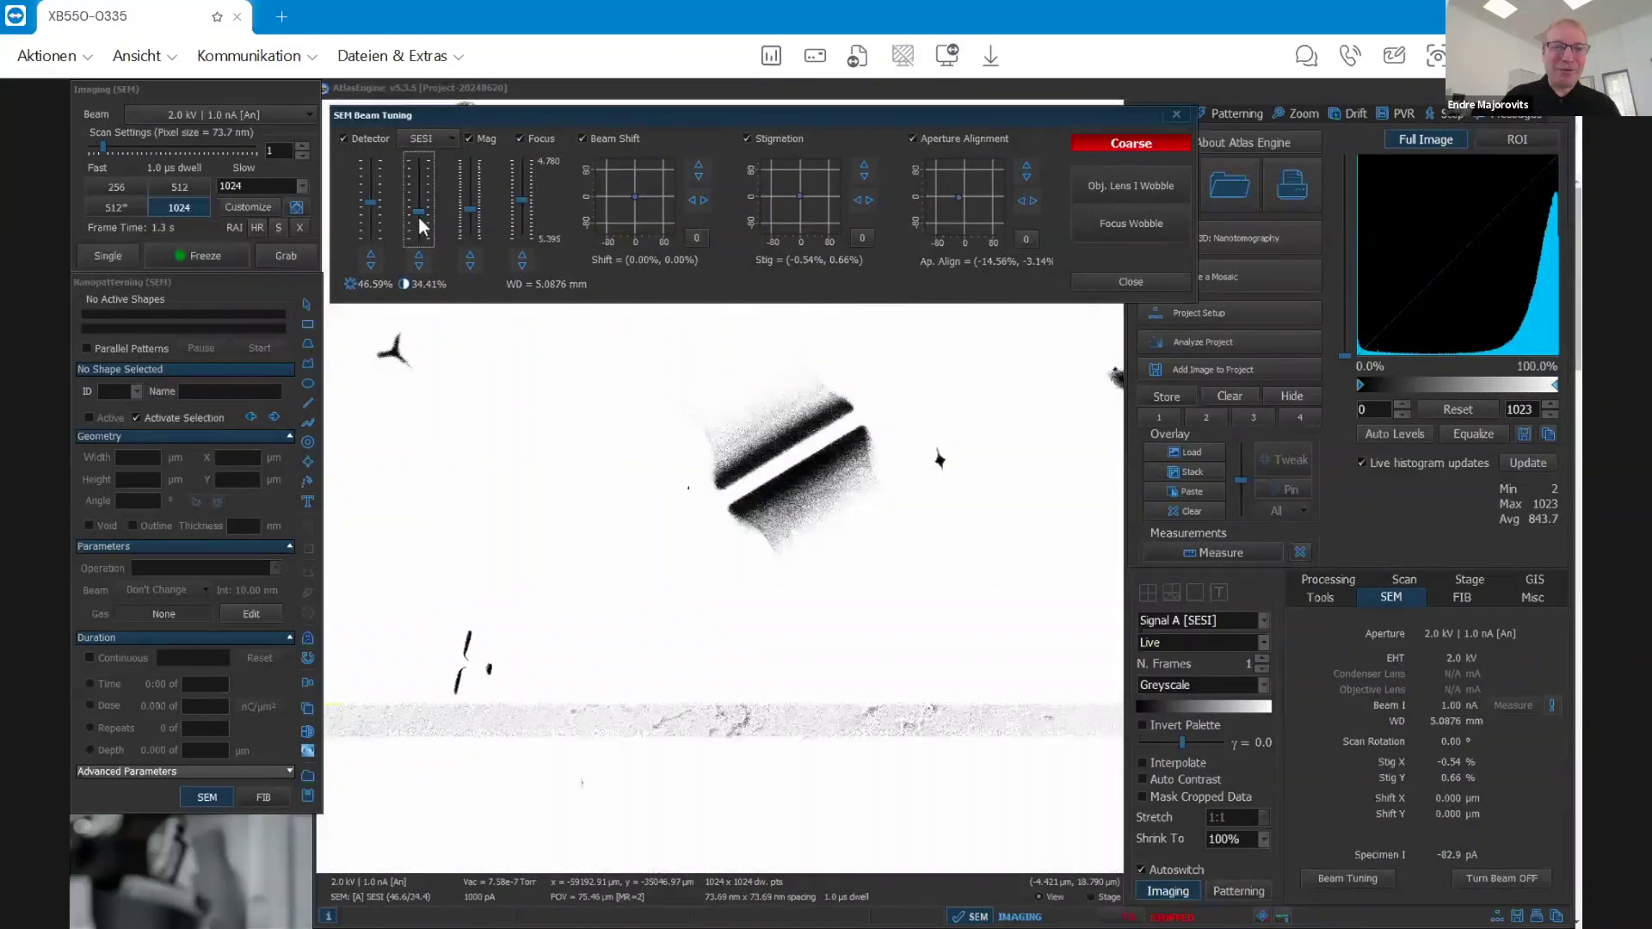
scroll(420, 226, down, 1)
scroll(420, 227, down, 1)
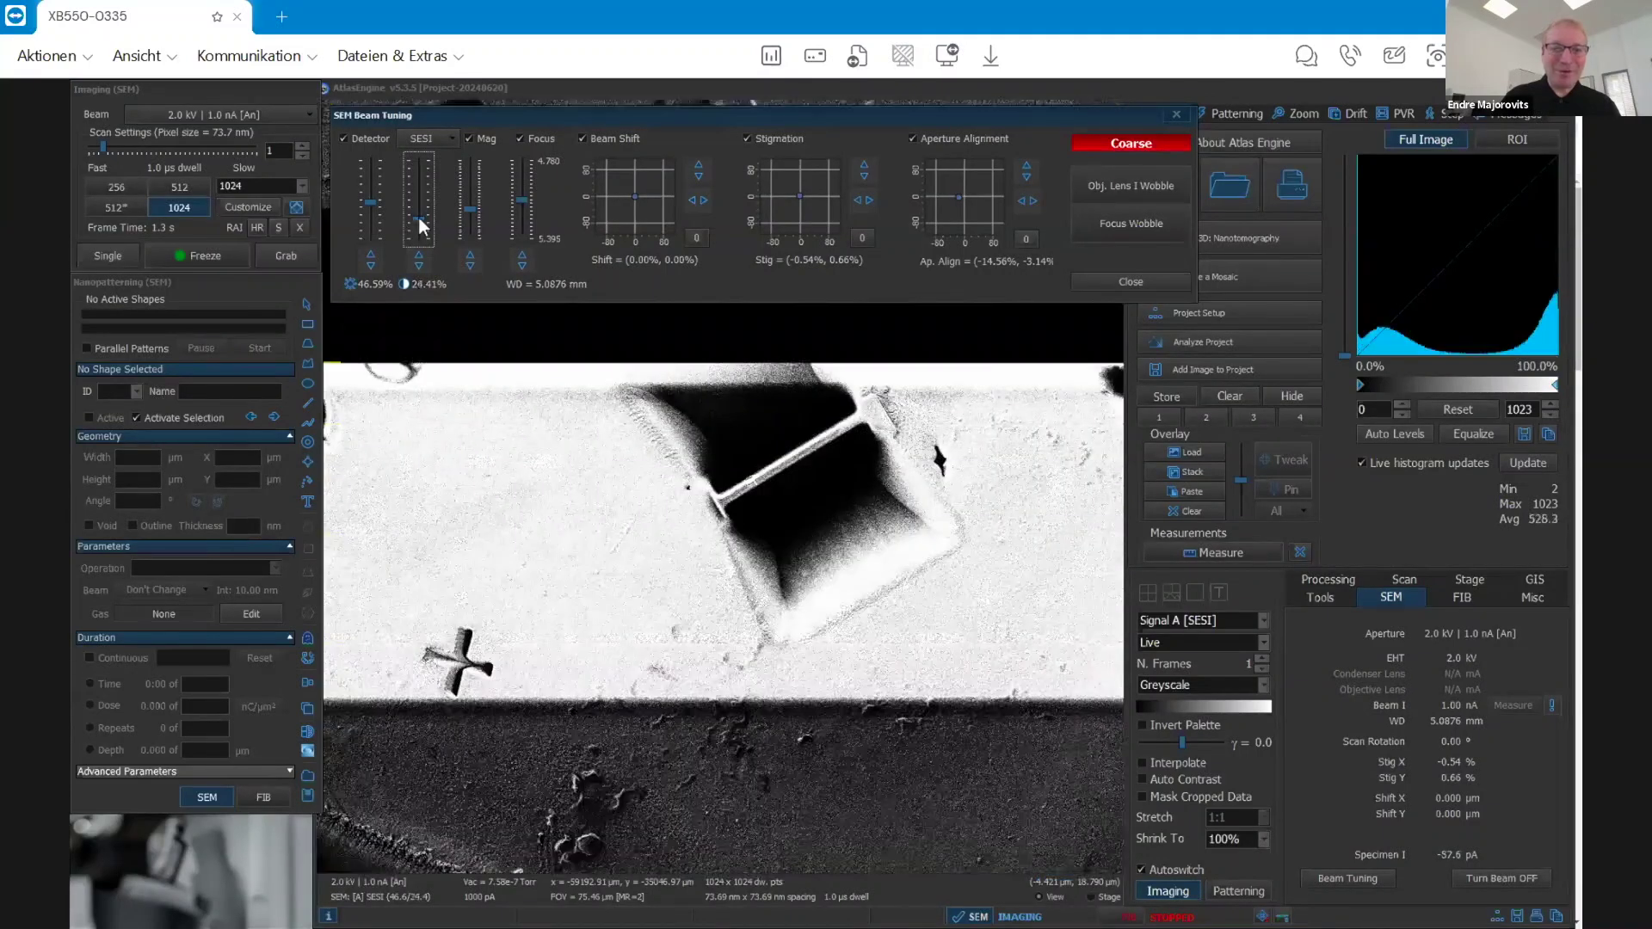
scroll(420, 227, up, 1)
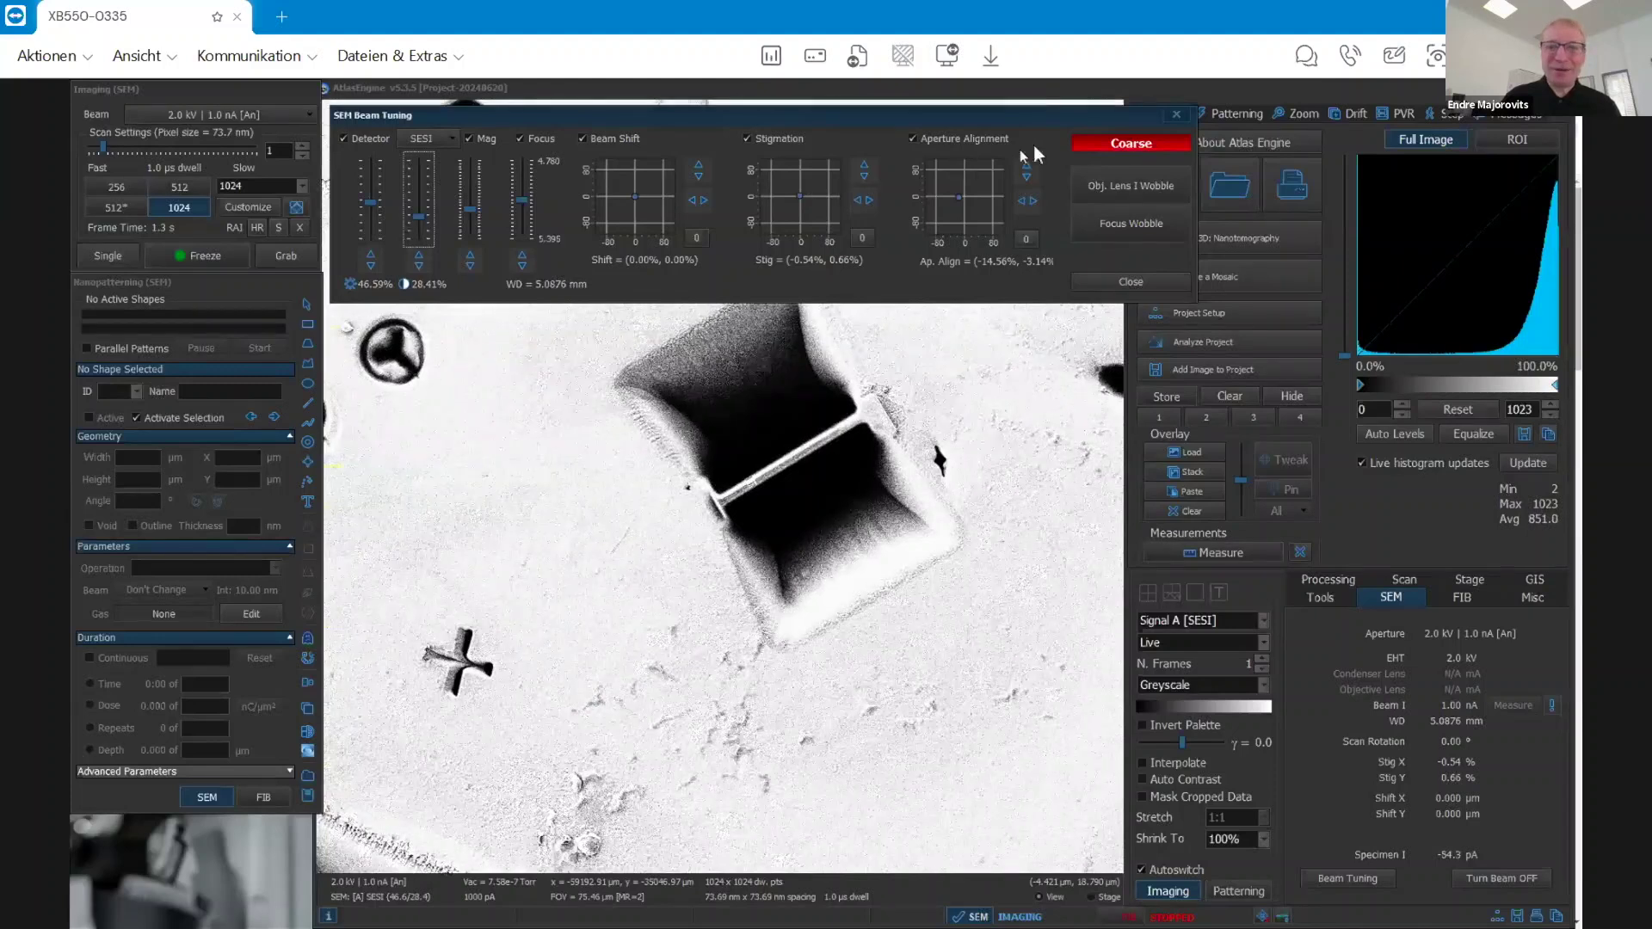
Step: Switch beam tuning to Fine and set the SESI detector contrast to 27.31%
click(1107, 148)
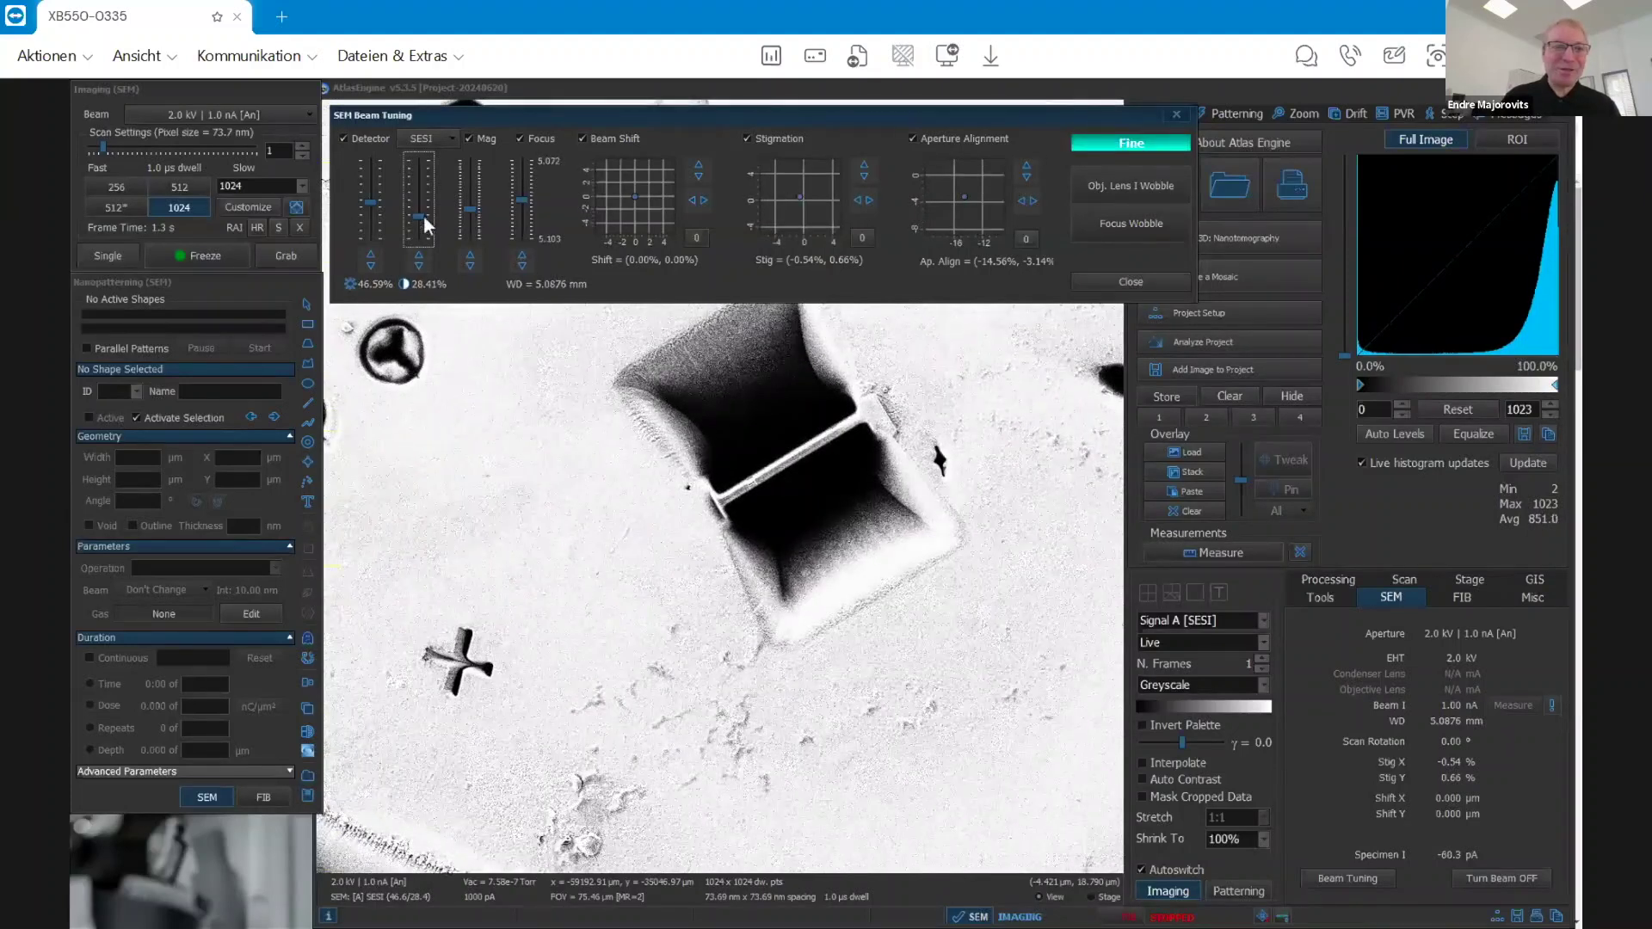
scroll(420, 221, up, 1)
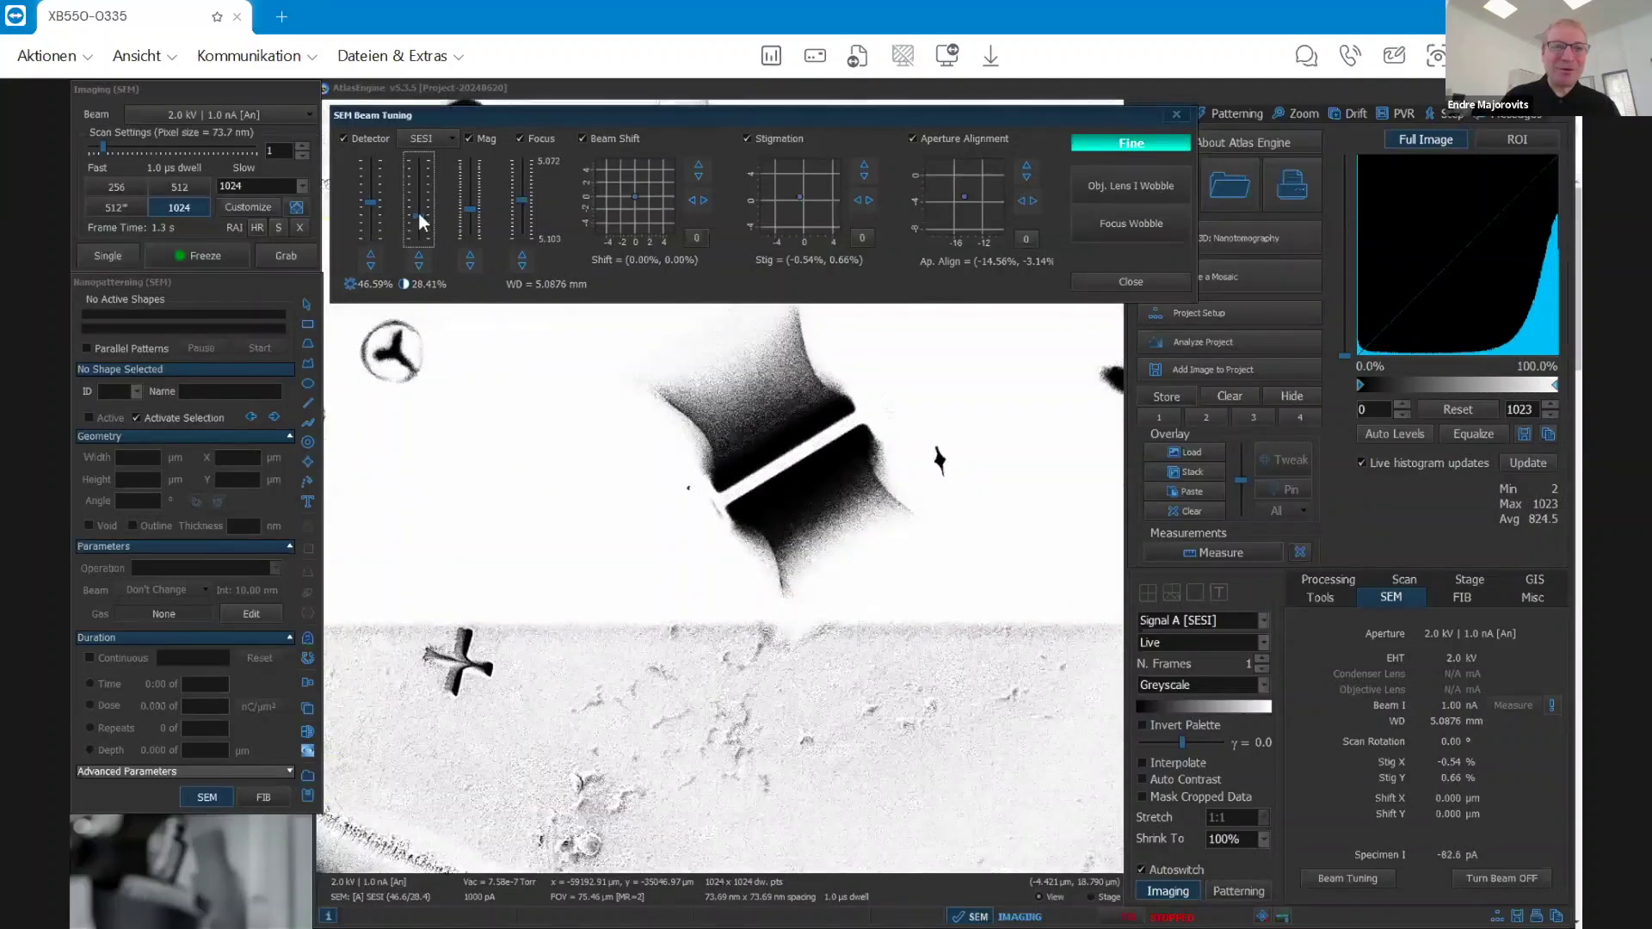
scroll(420, 212, down, 2)
scroll(422, 214, up, 1)
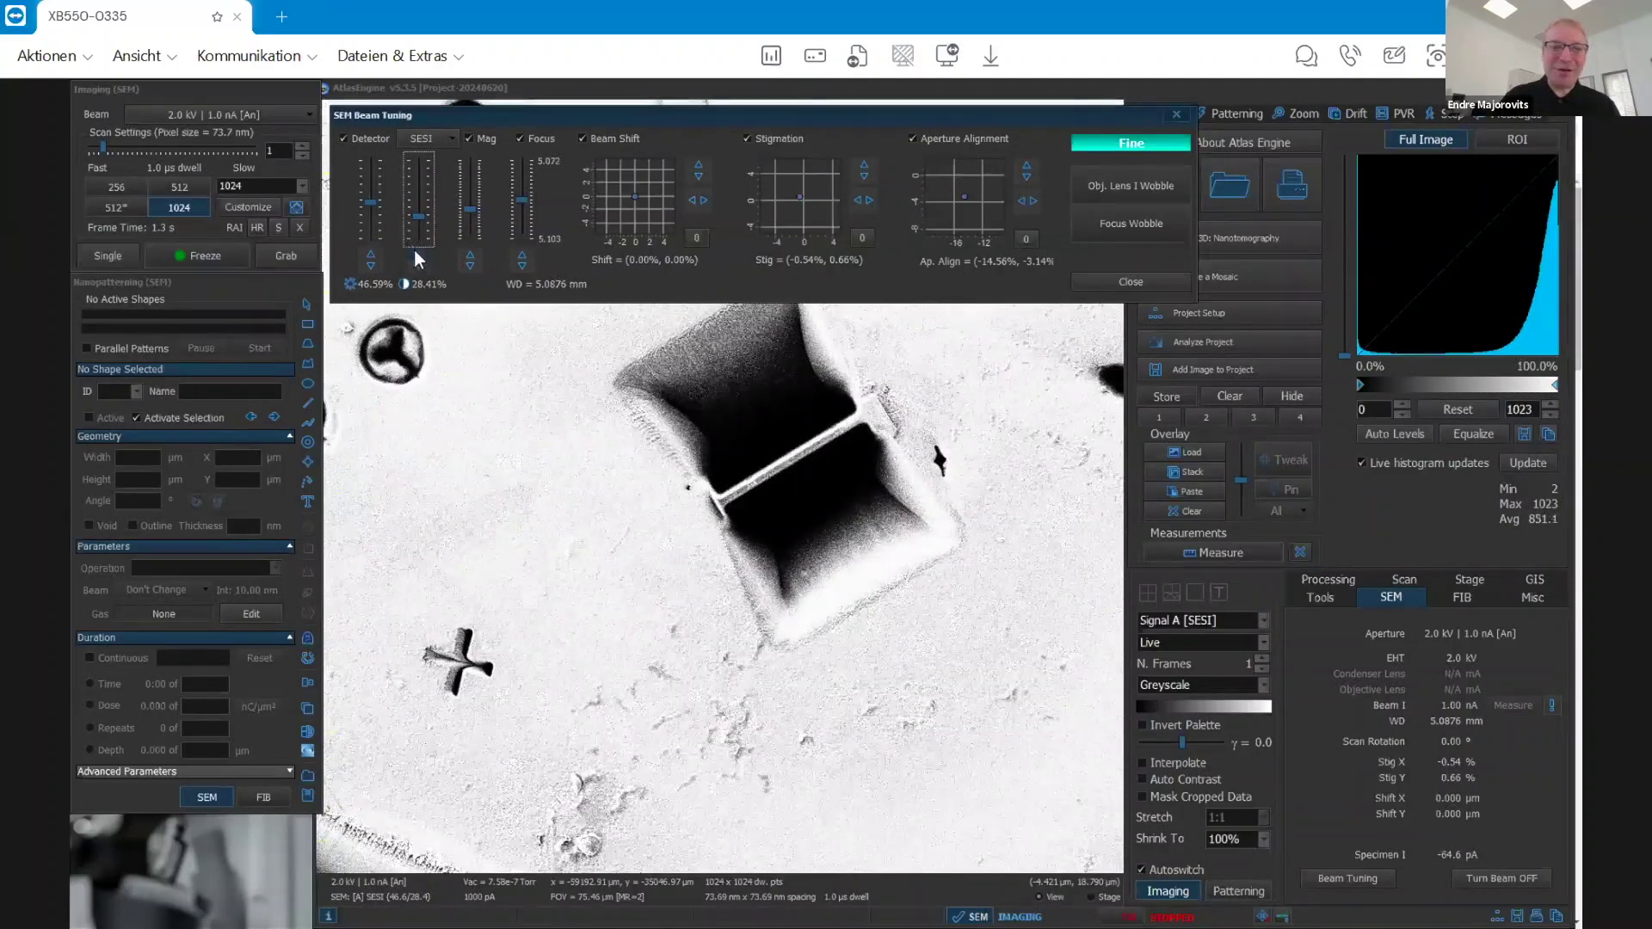
click(420, 259)
click(419, 259)
click(419, 259)
click(419, 260)
click(419, 260)
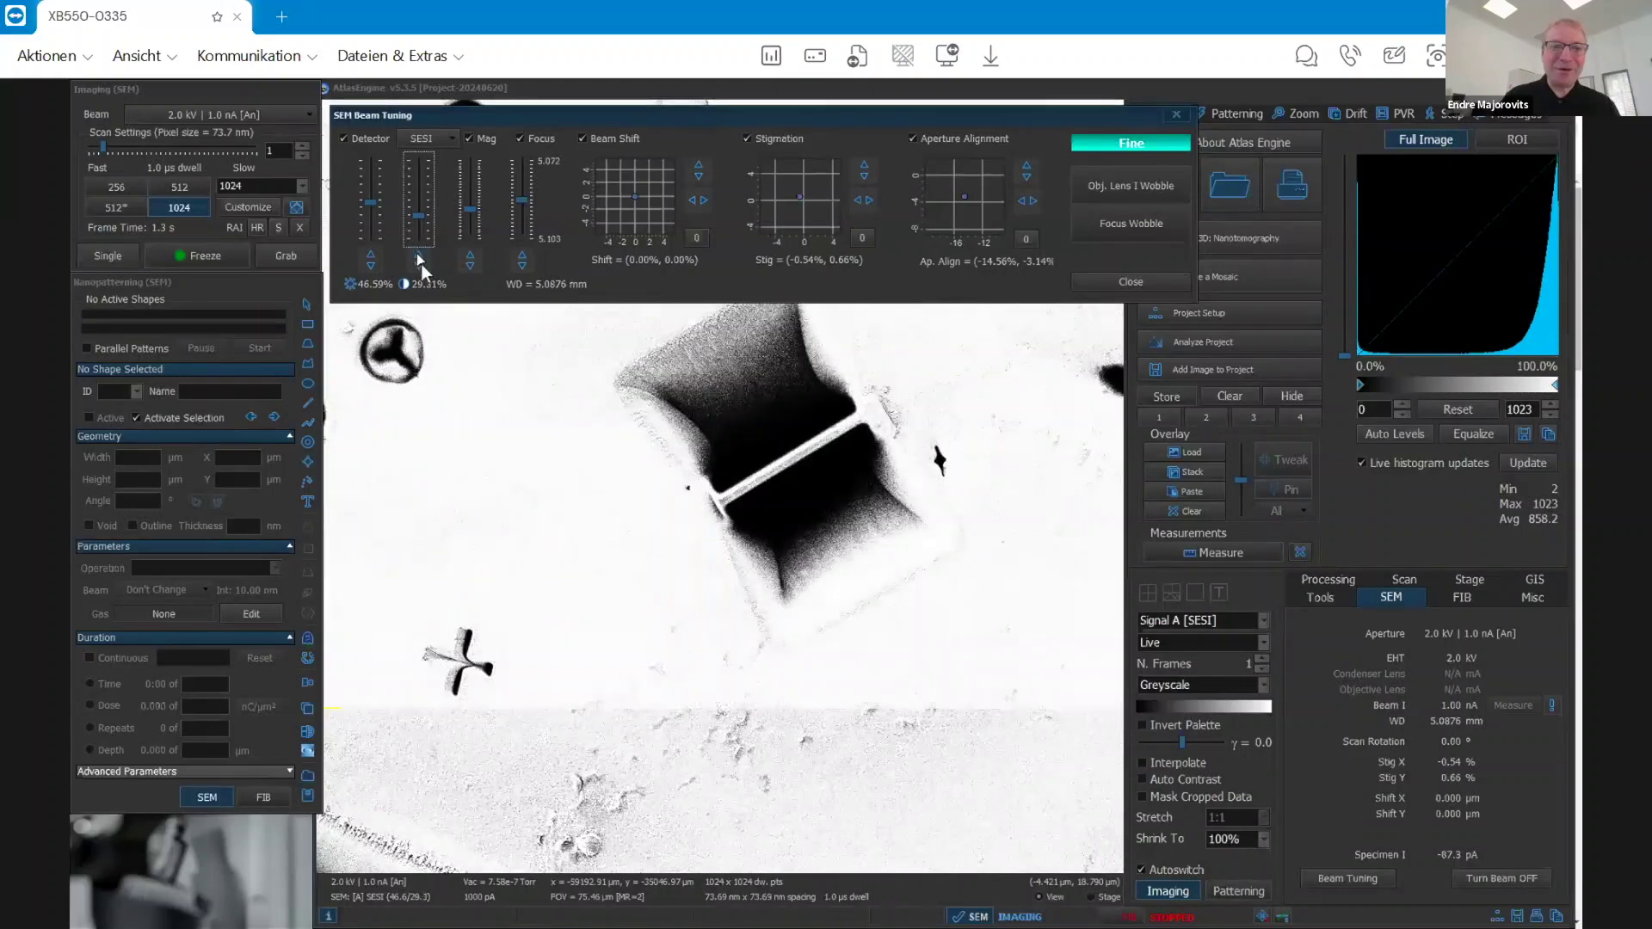
click(418, 260)
click(419, 261)
click(418, 267)
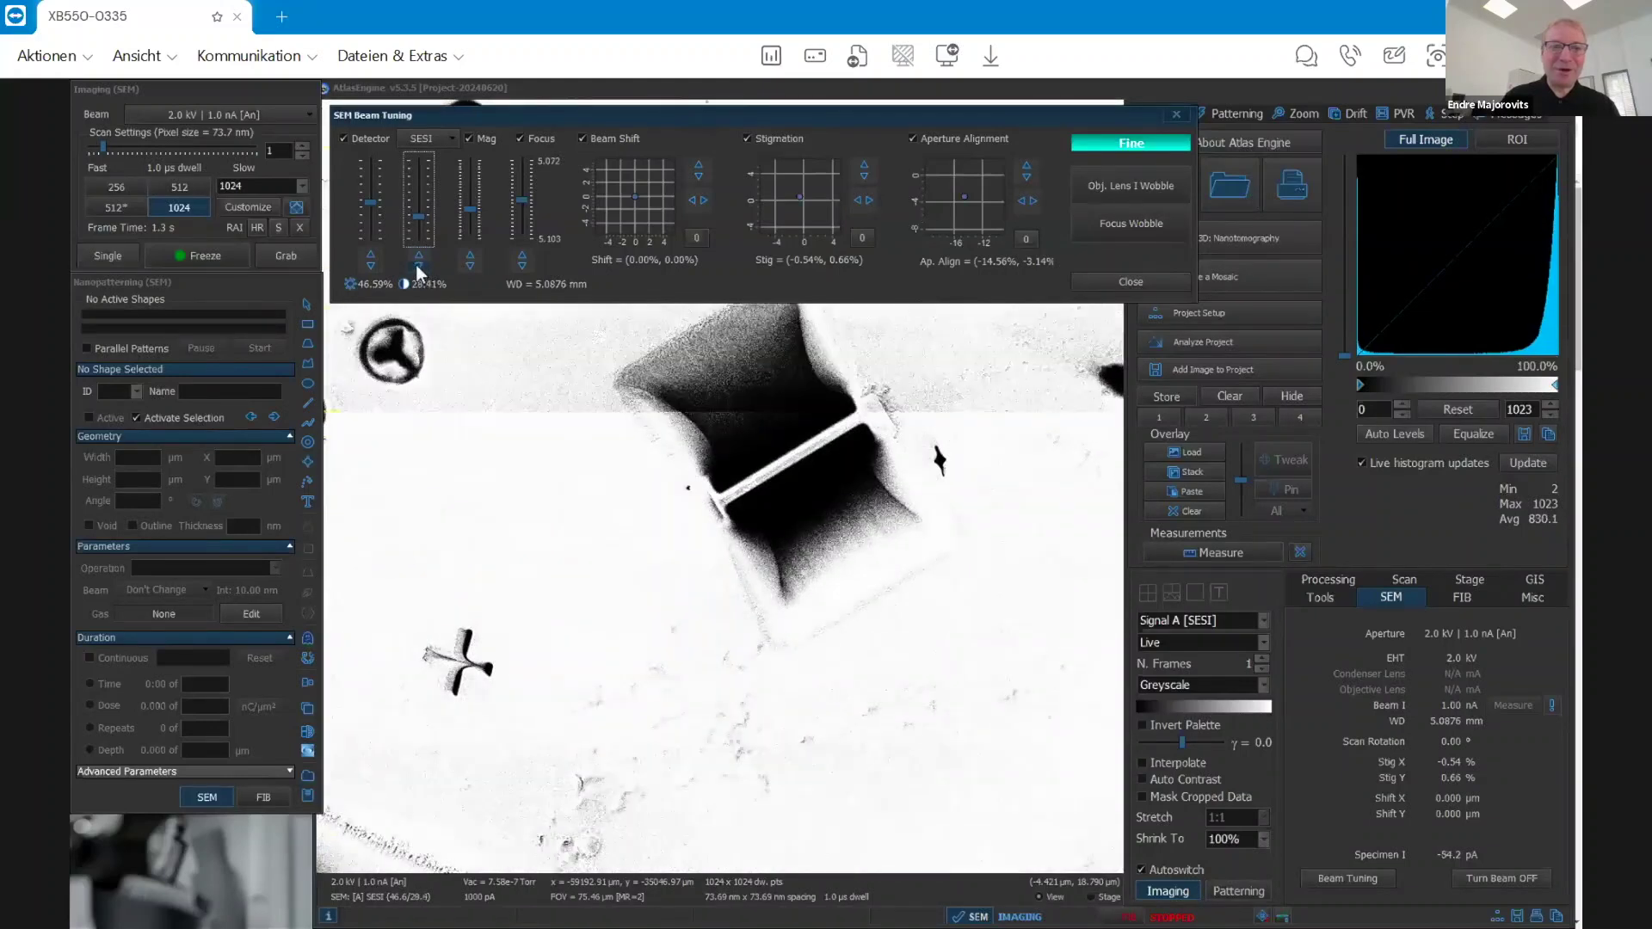
click(418, 267)
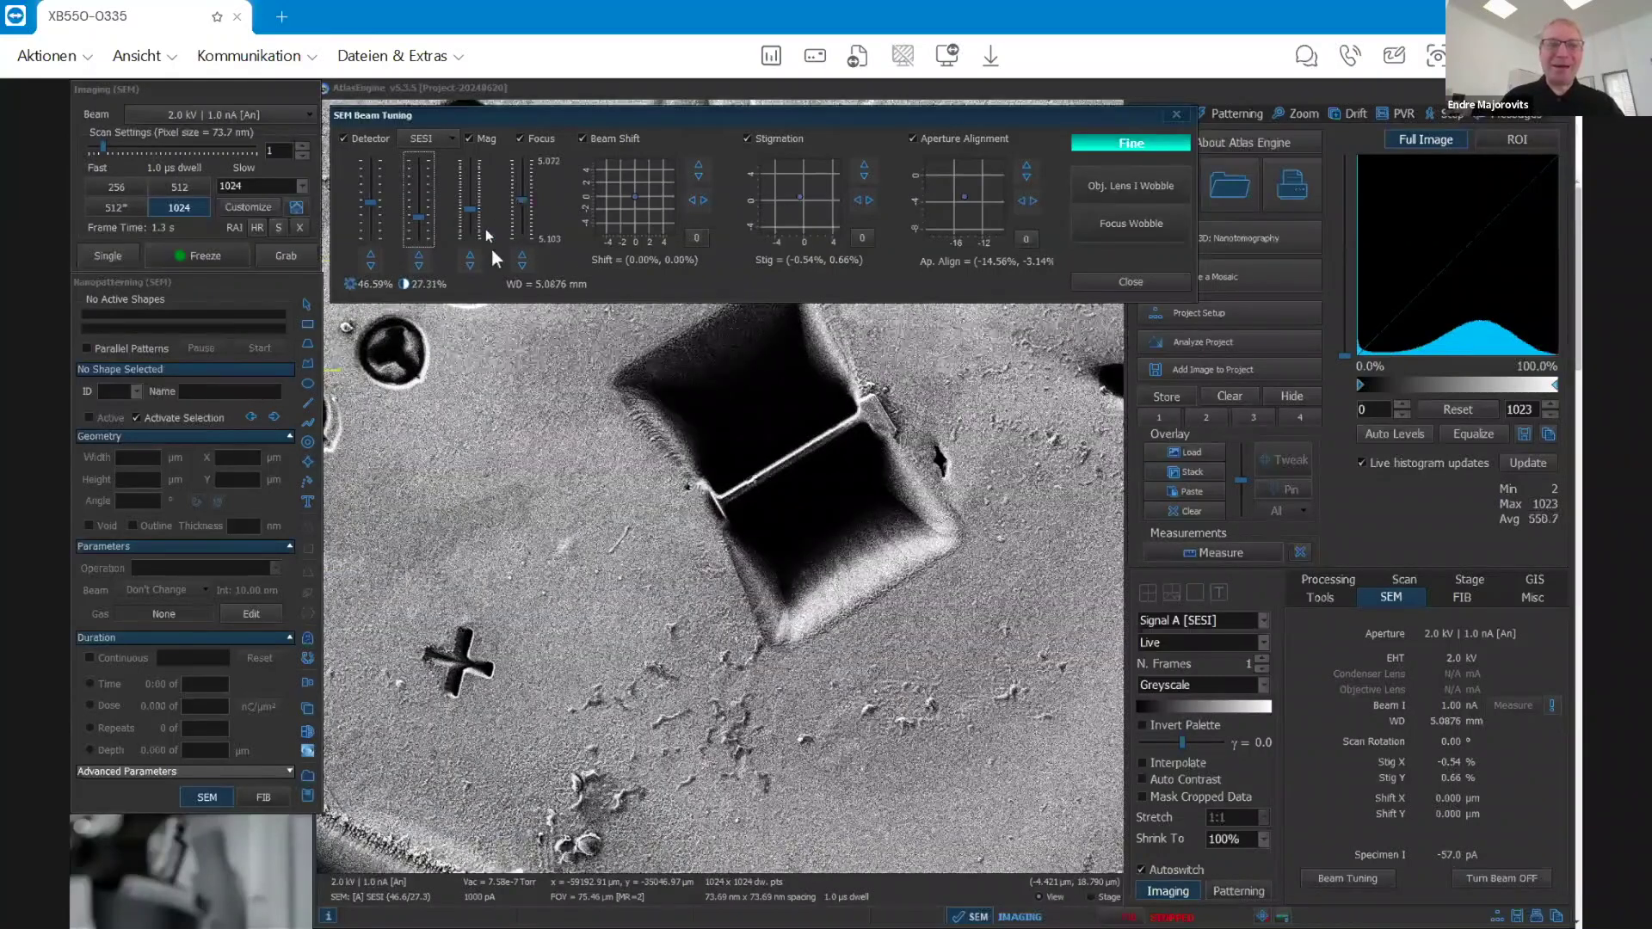
Step: Set the magnification to a field of view of about 38 µm around the lamella and the detector brightness to 48.54%
click(469, 264)
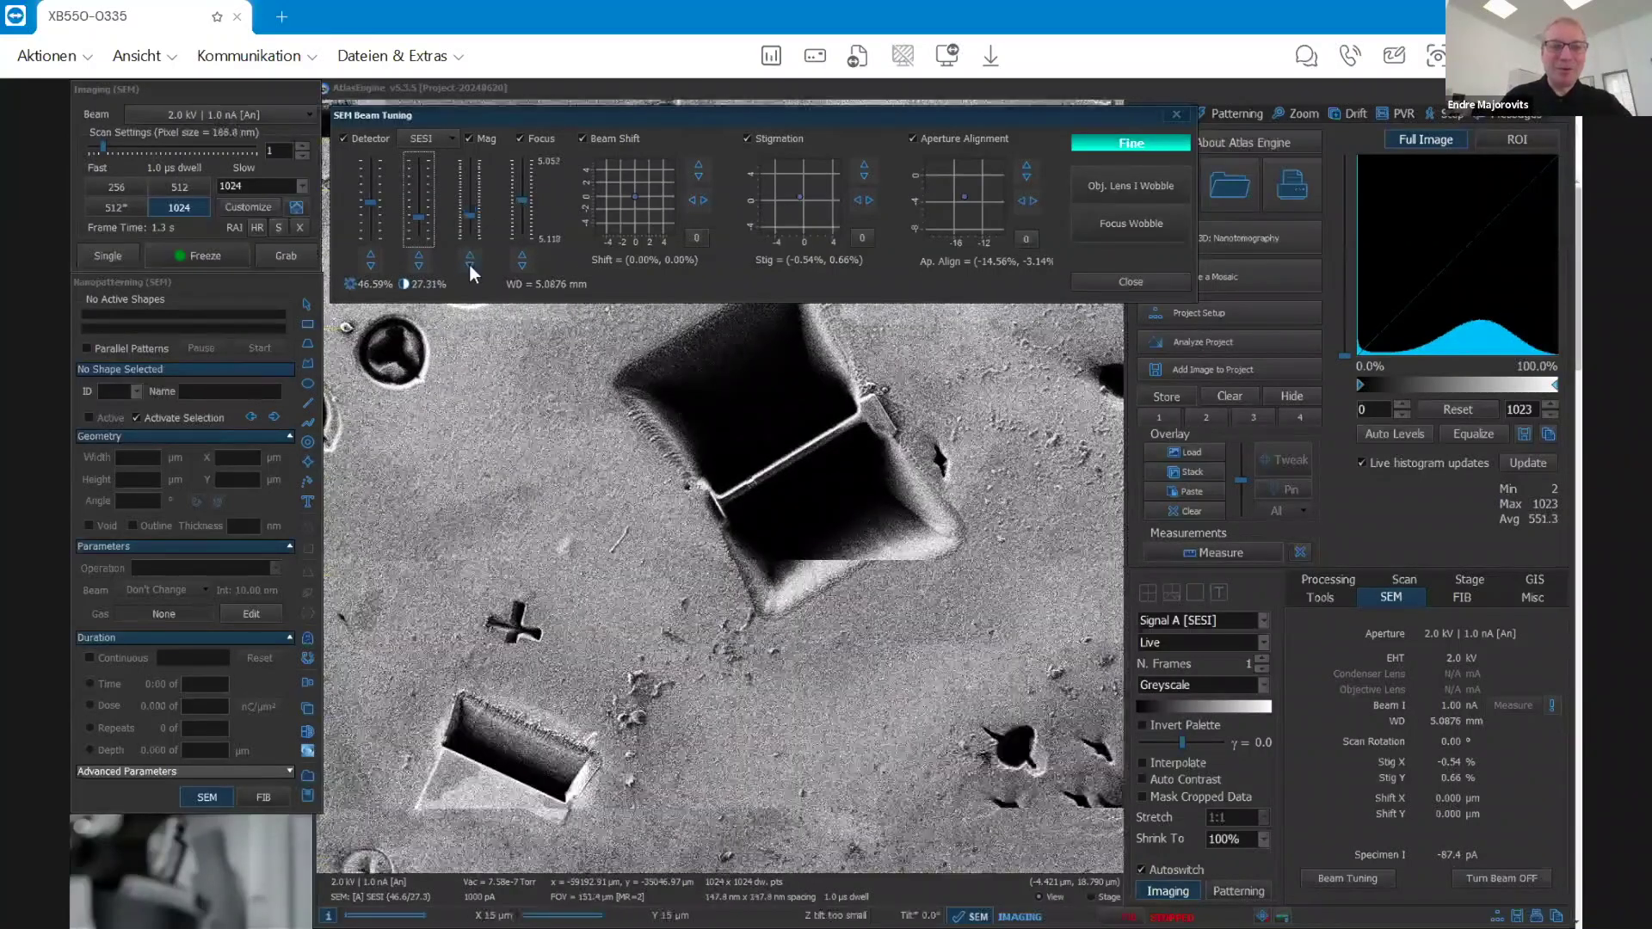
click(468, 250)
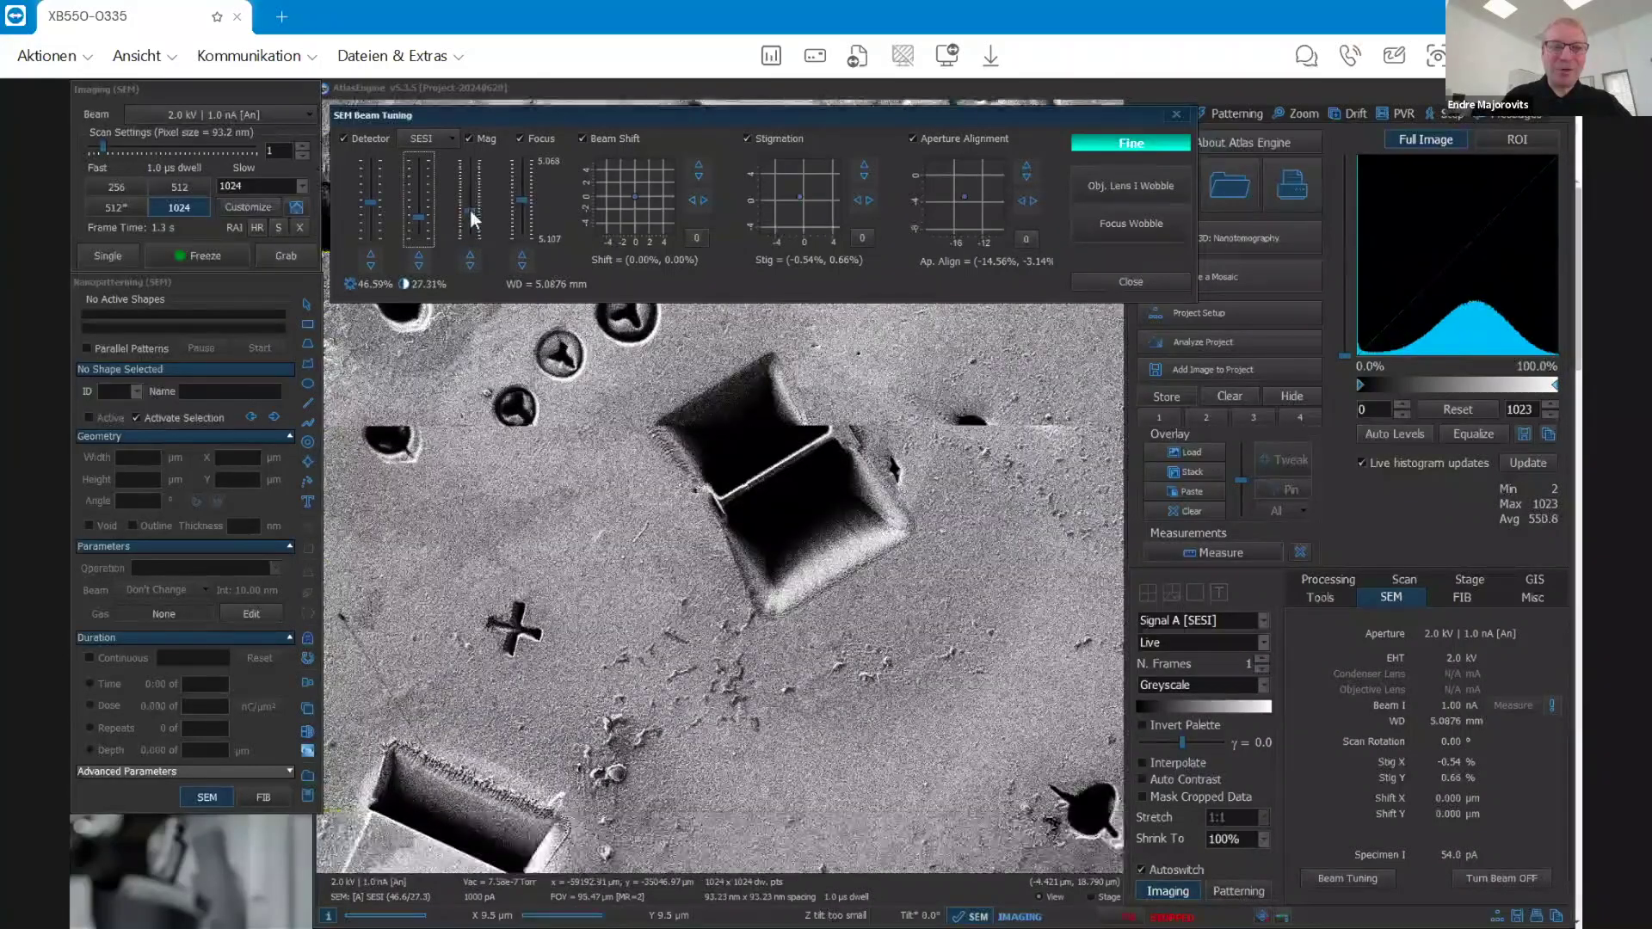
scroll(470, 209, down, 2)
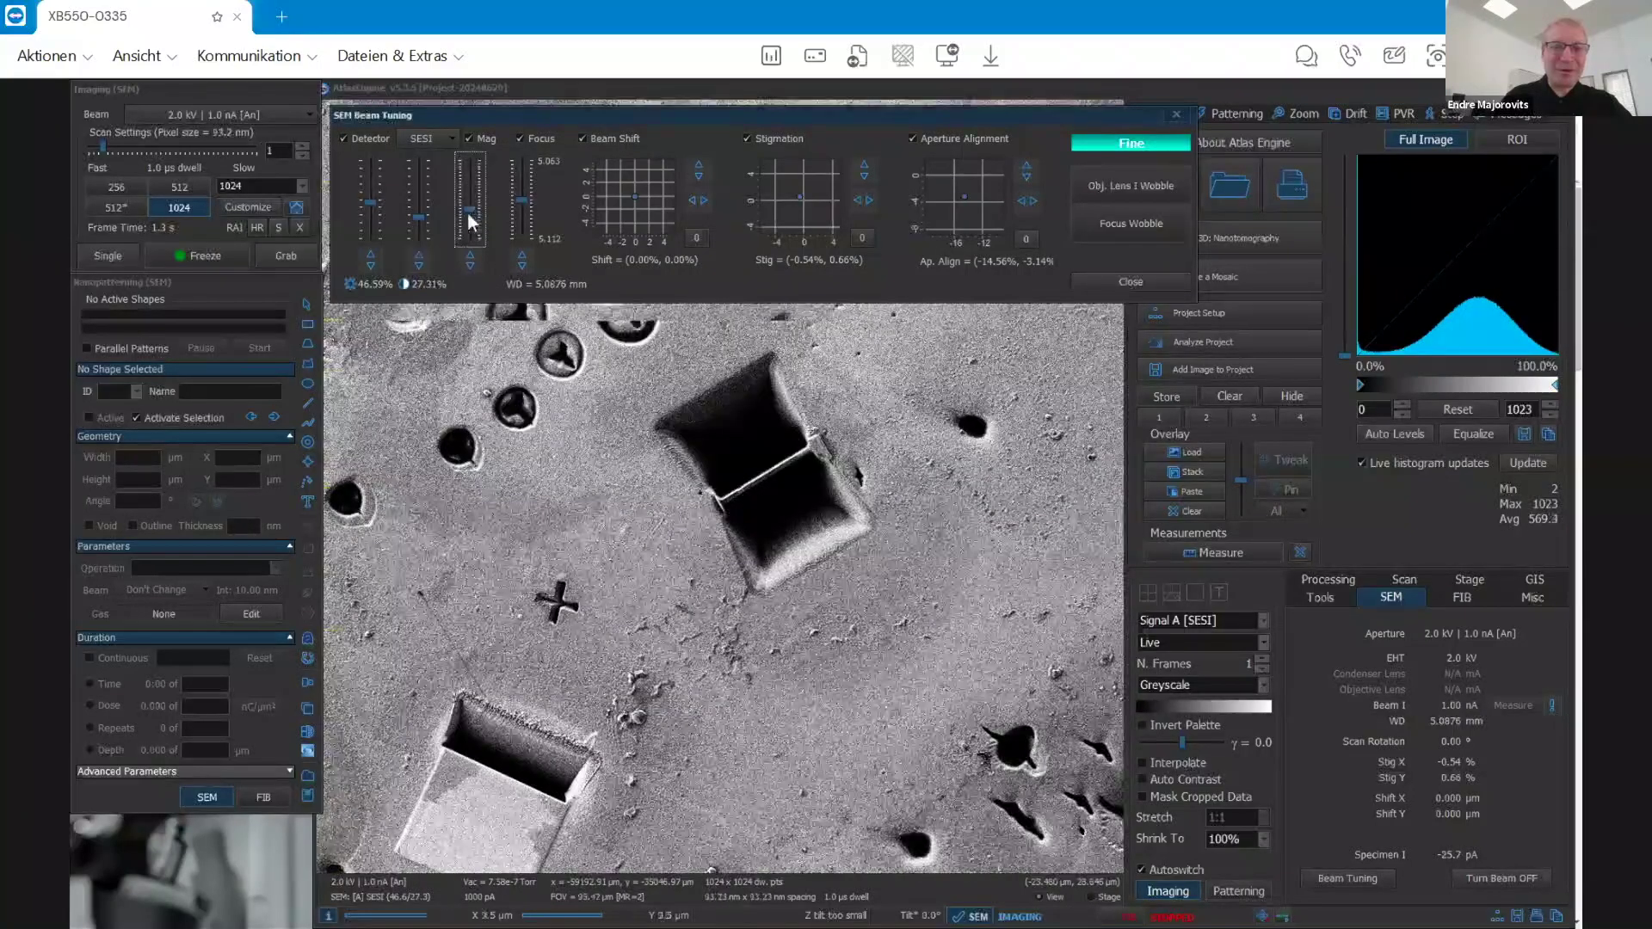
scroll(470, 213, up, 3)
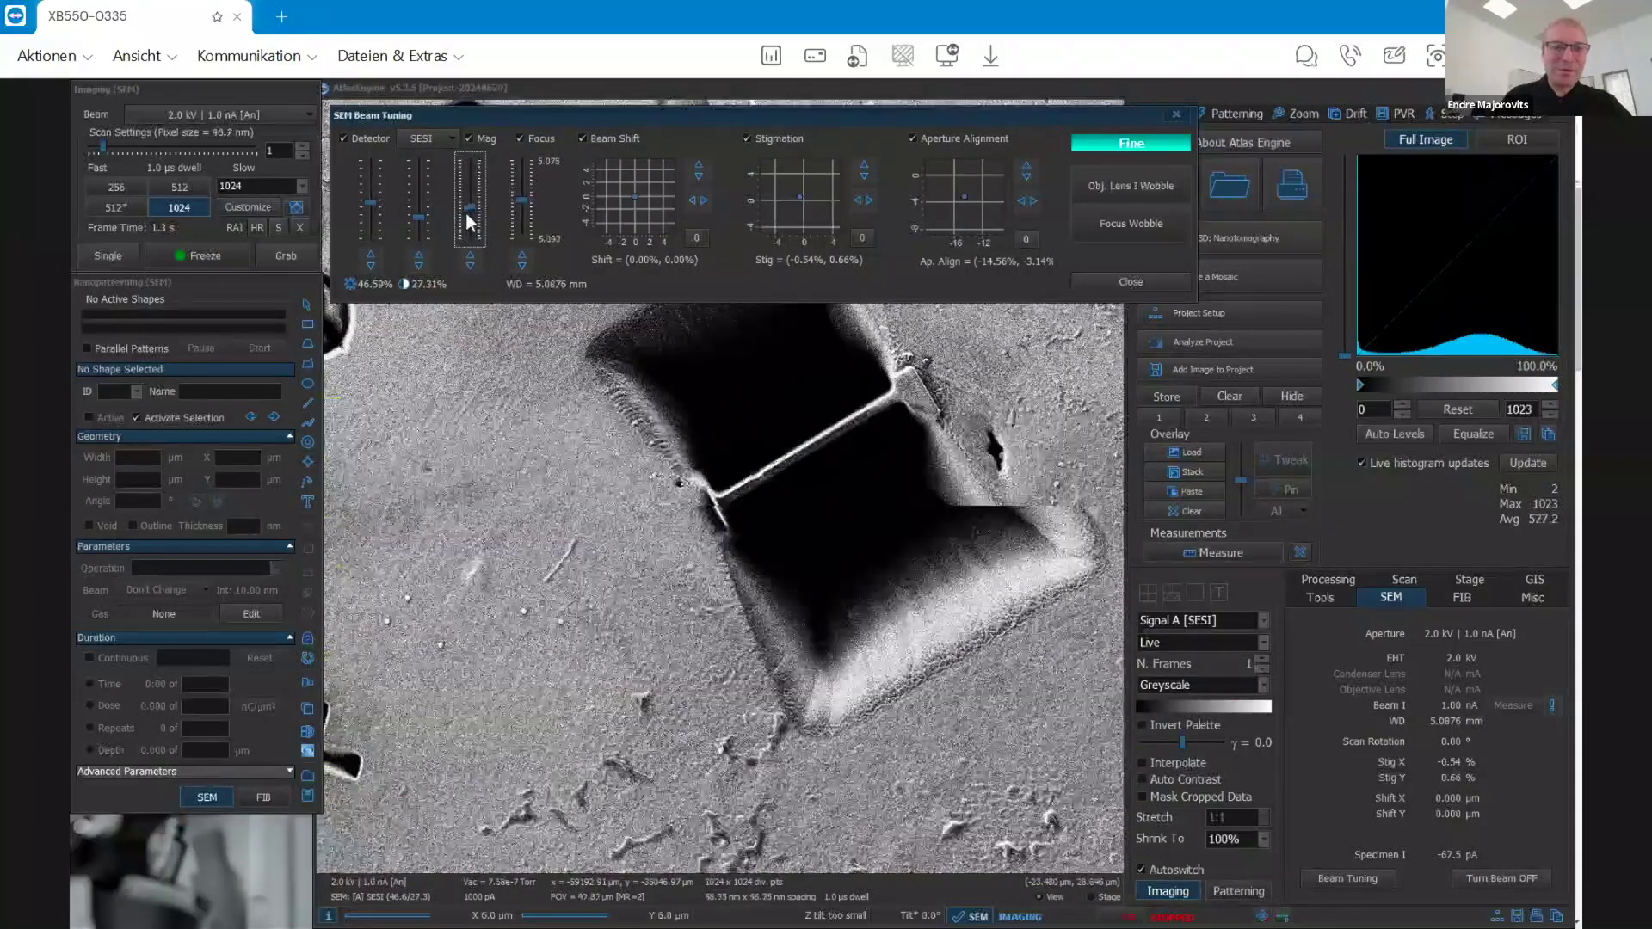
scroll(466, 214, up, 2)
scroll(373, 207, up, 2)
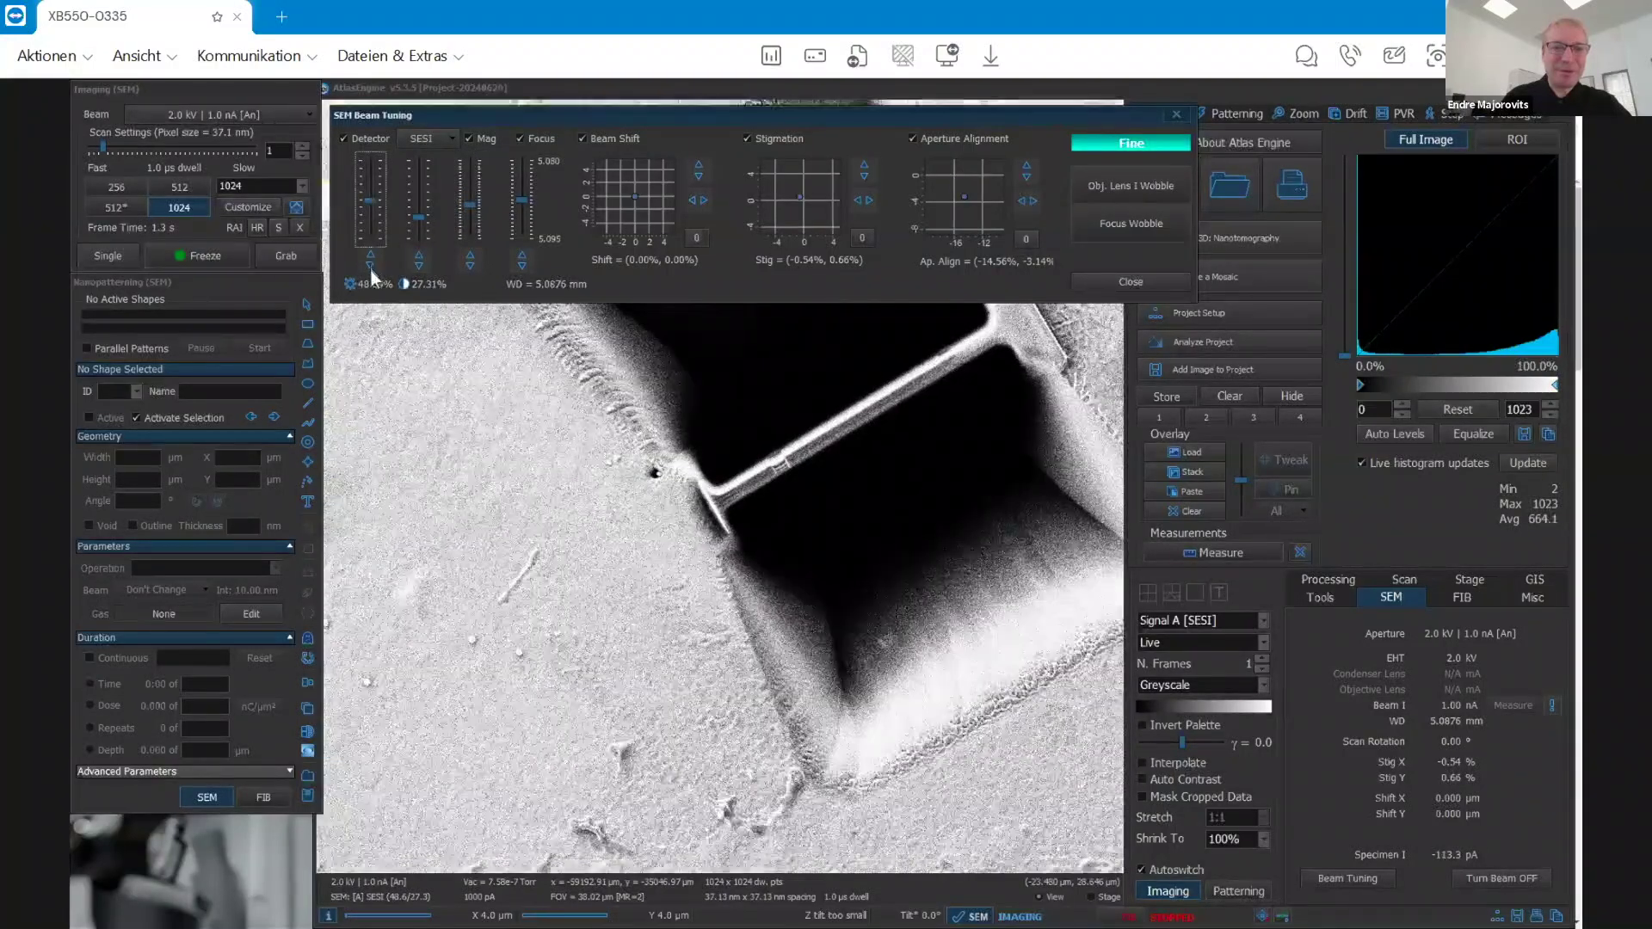
Step: Turn on reduced-area scanning and fit its rectangle to about 16.15 × 12.59 µm around the lamella's attached end
click(267, 226)
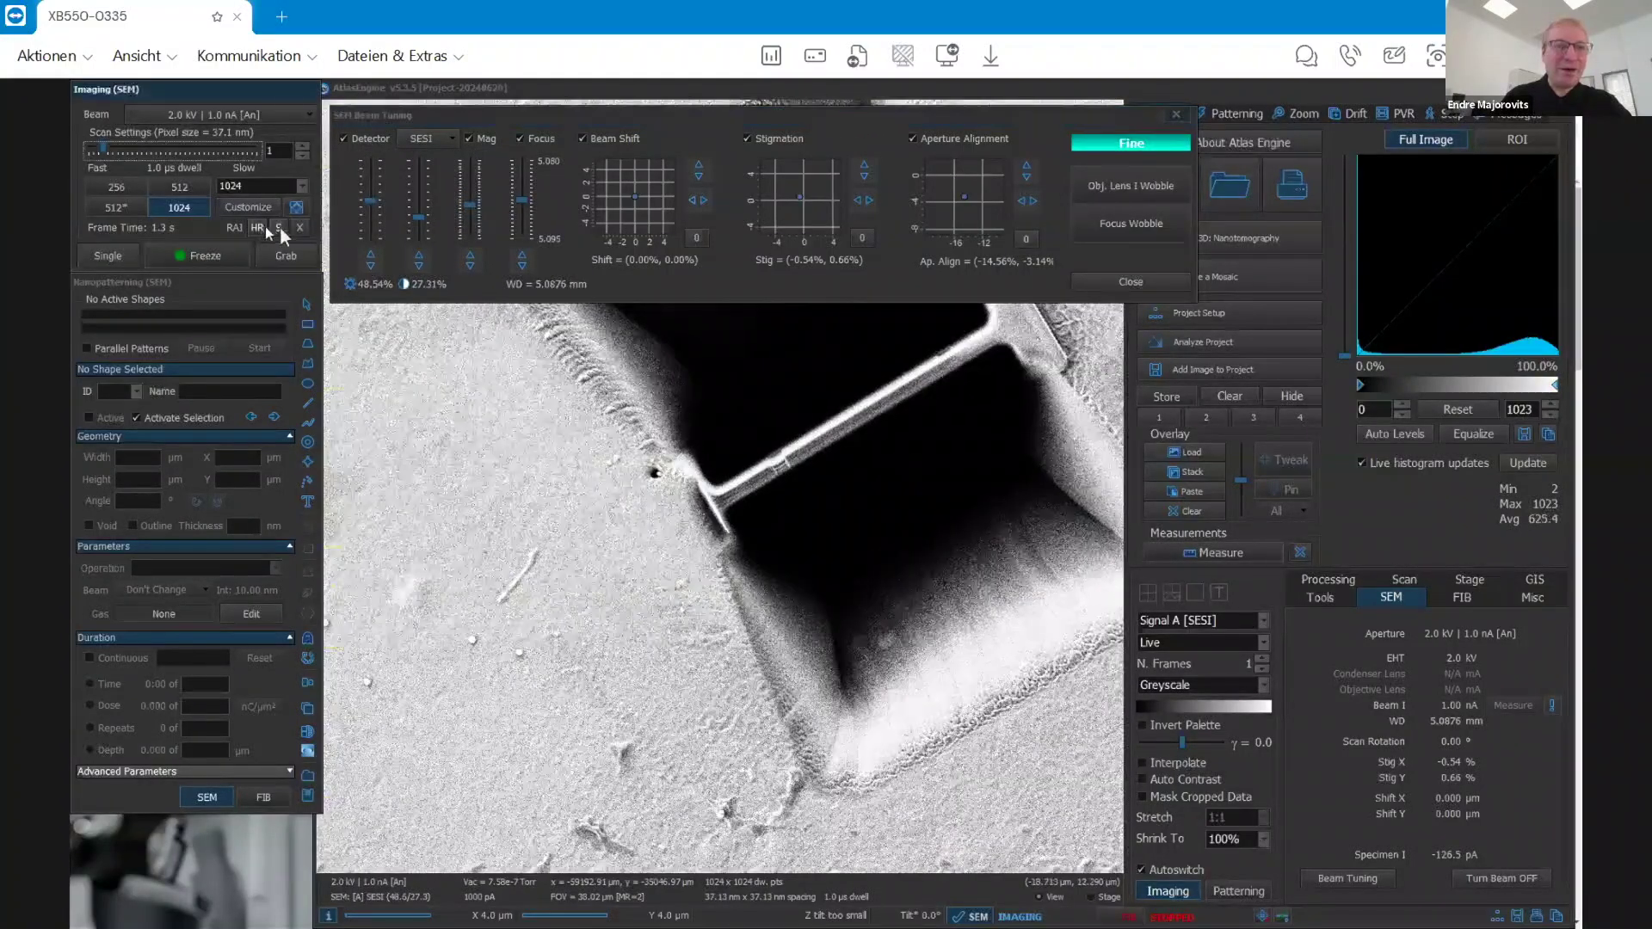
click(276, 227)
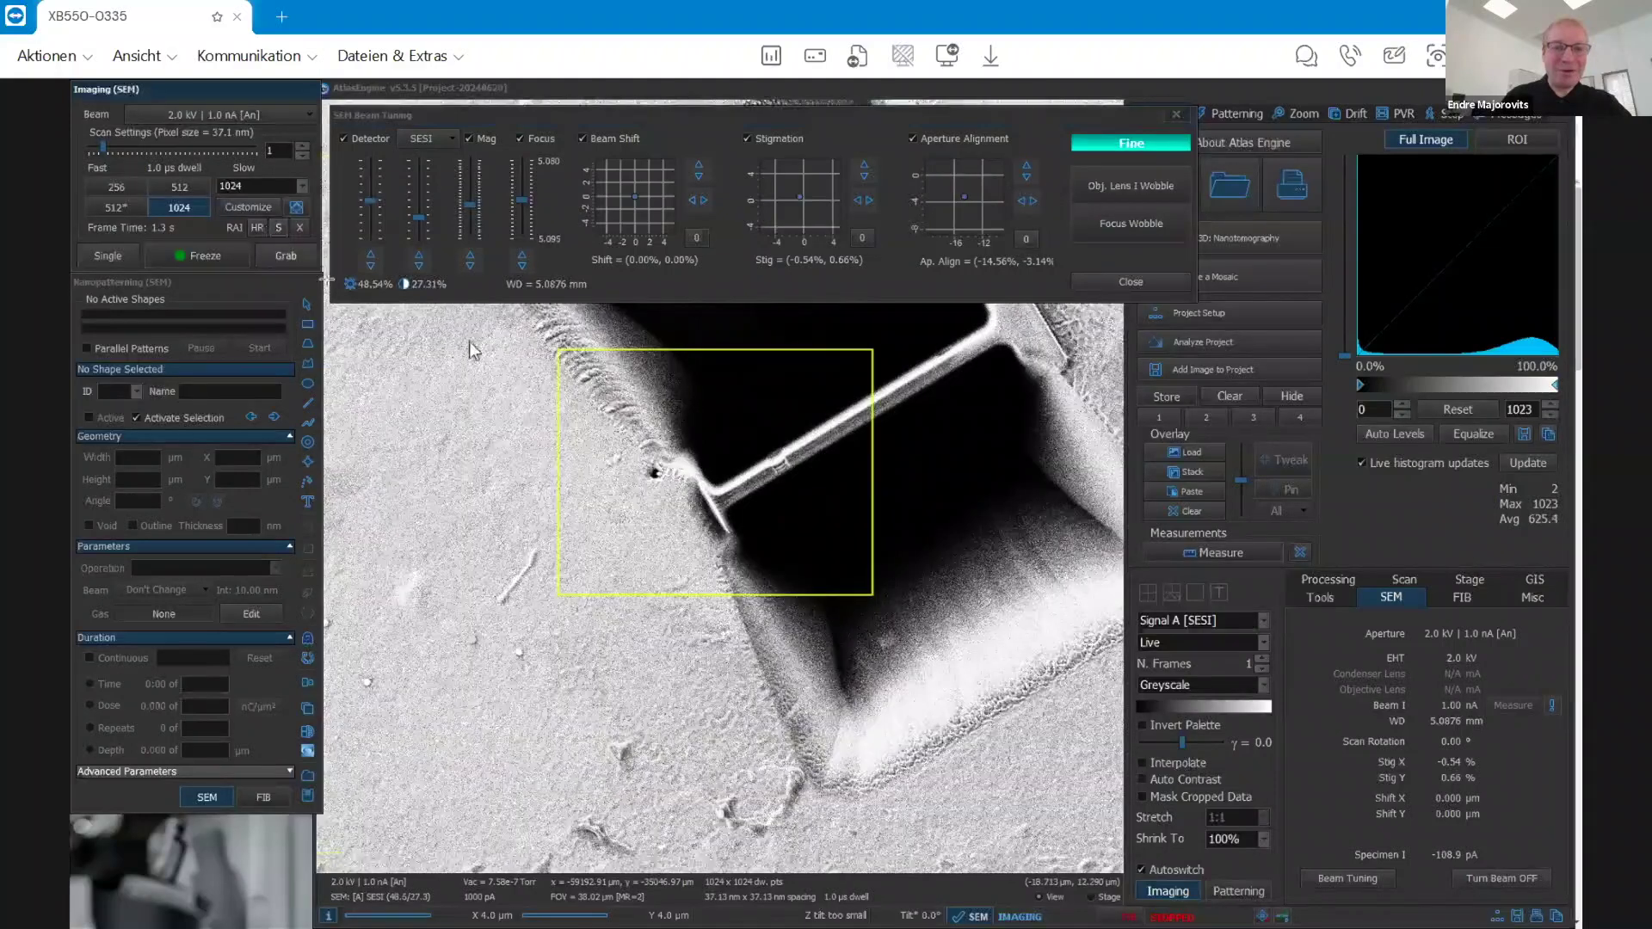
drag(624, 390, 910, 656)
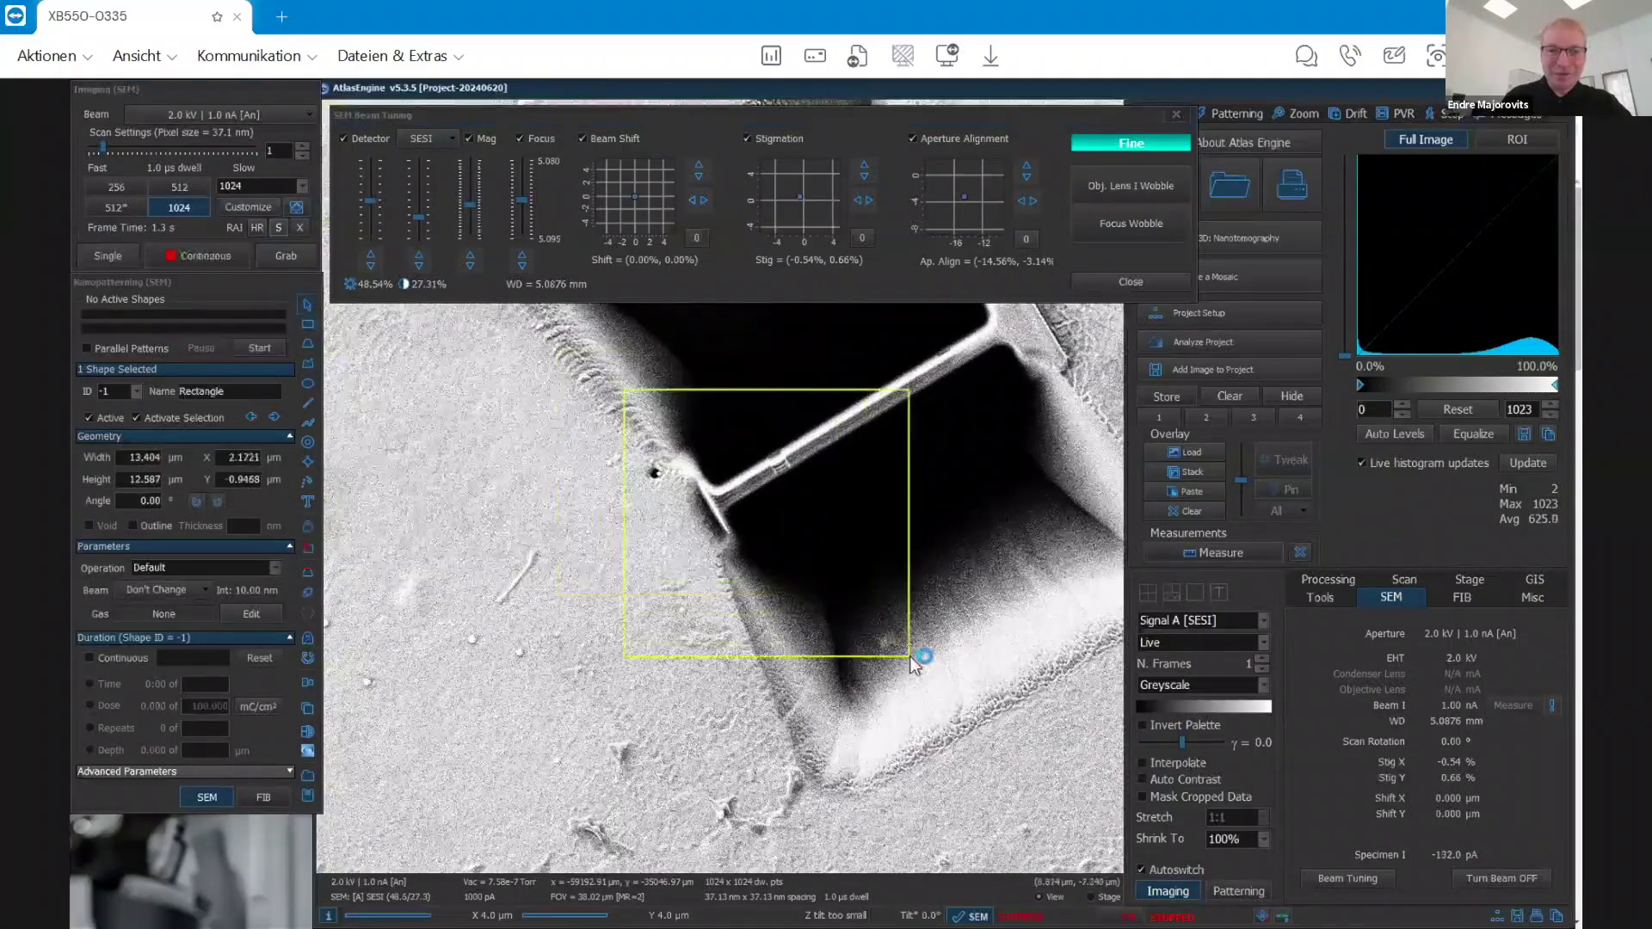
drag(781, 426, 713, 379)
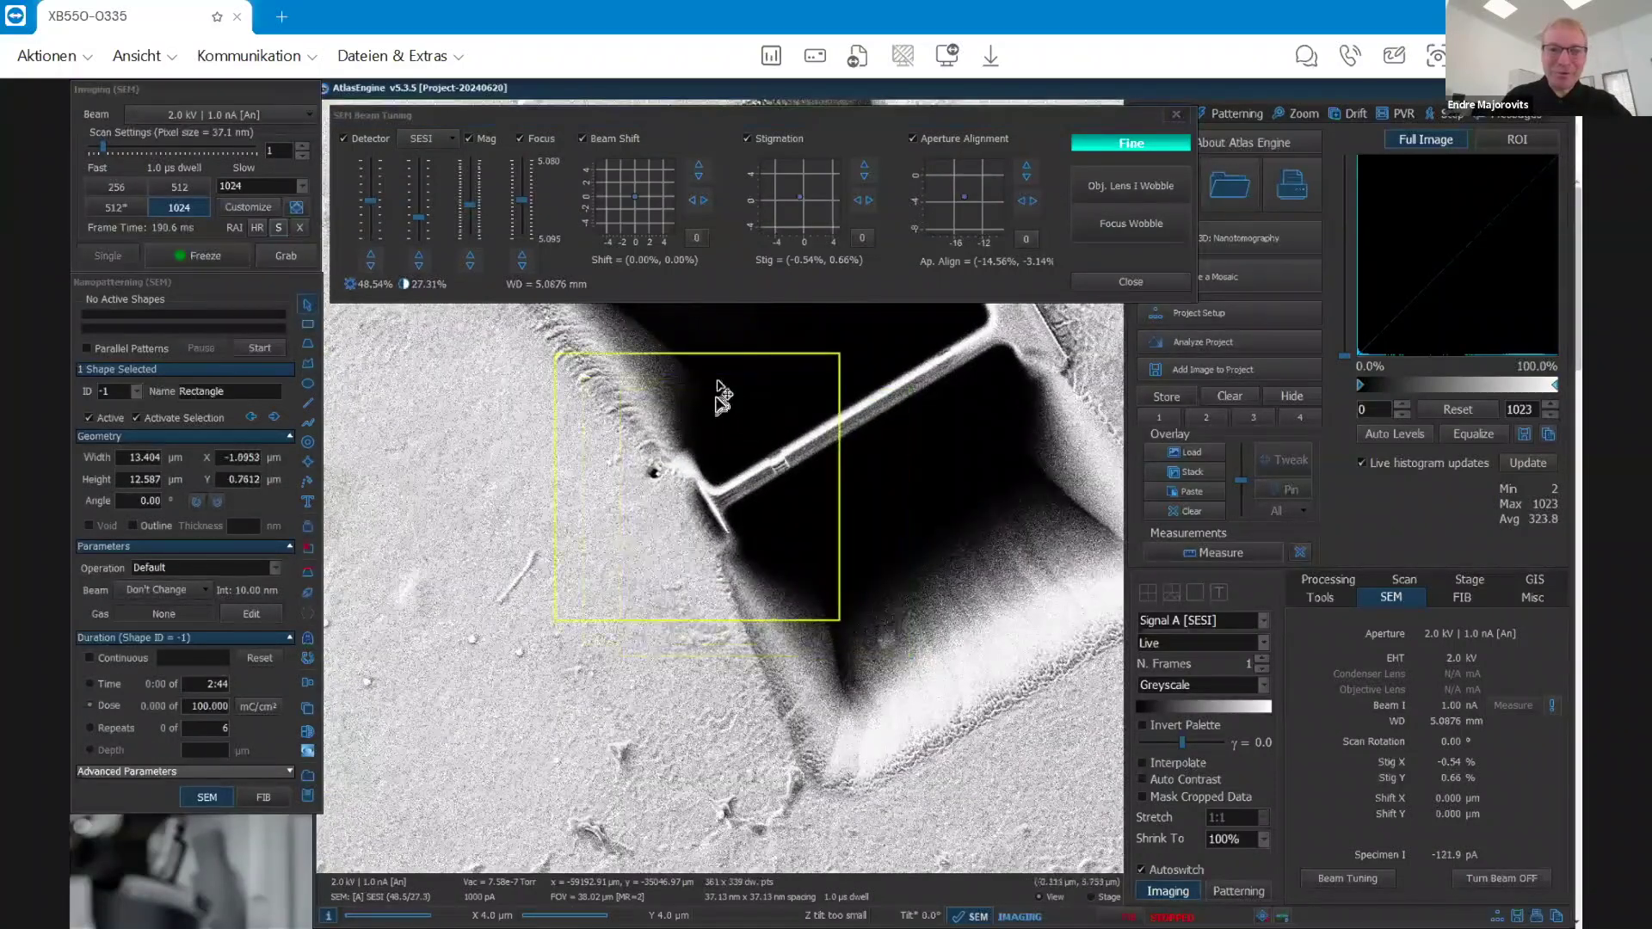
drag(556, 501, 497, 504)
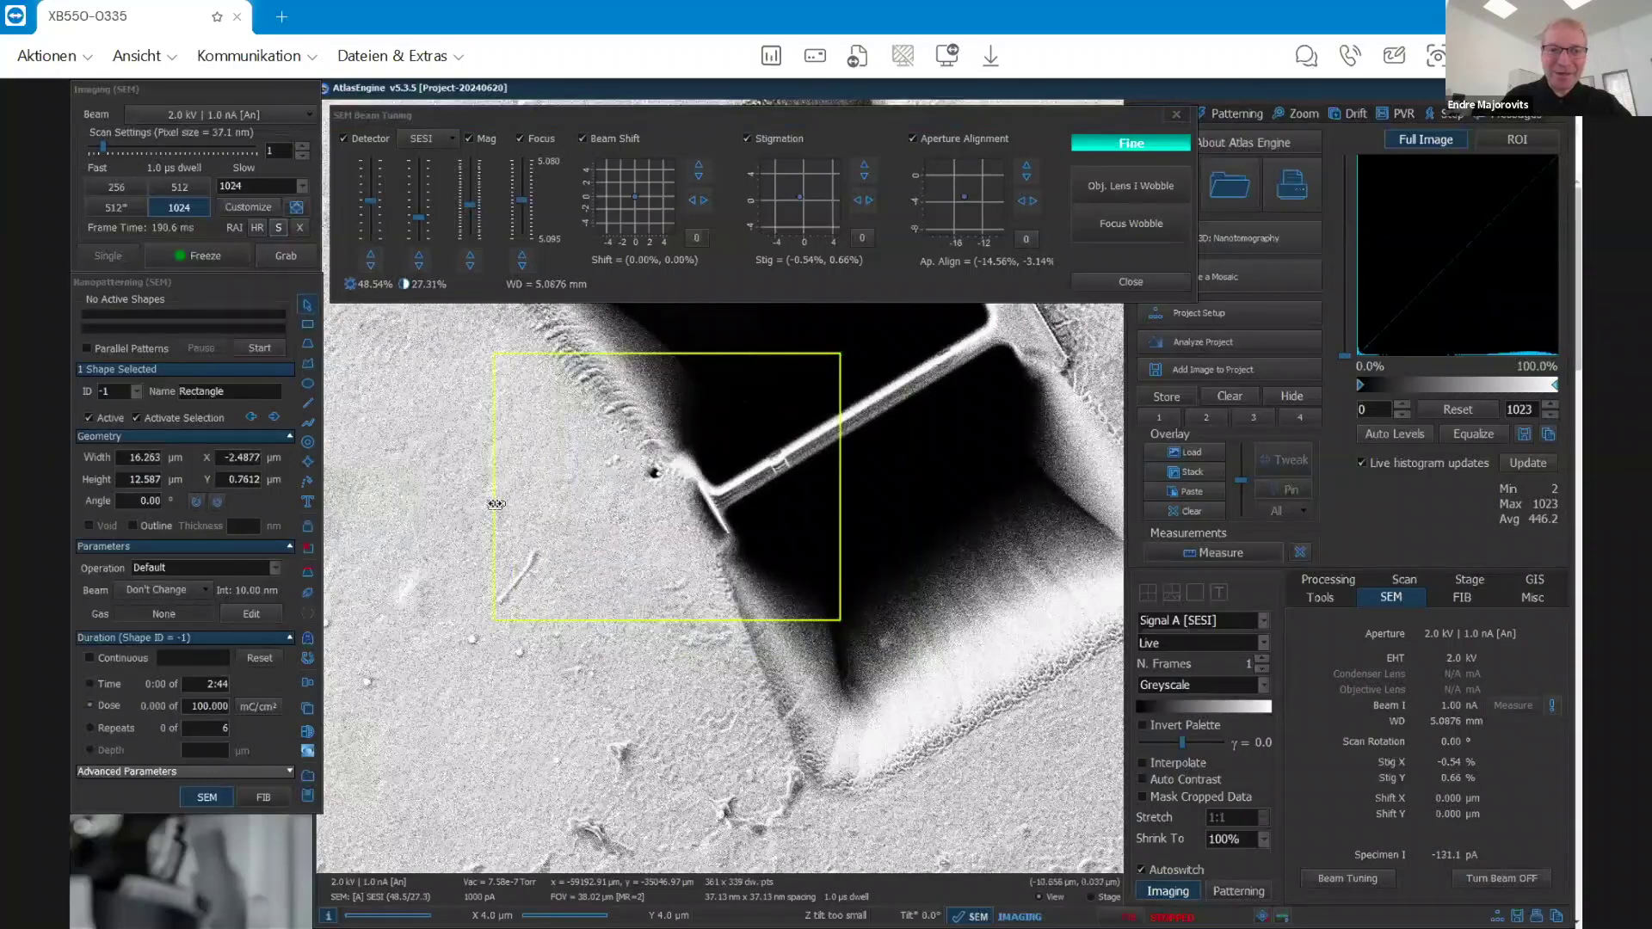
drag(654, 458, 711, 469)
Step: Increase the SEM magnification to a field of view of about 15 µm and fine-tune the focus to a 5.0863 mm working distance
click(473, 255)
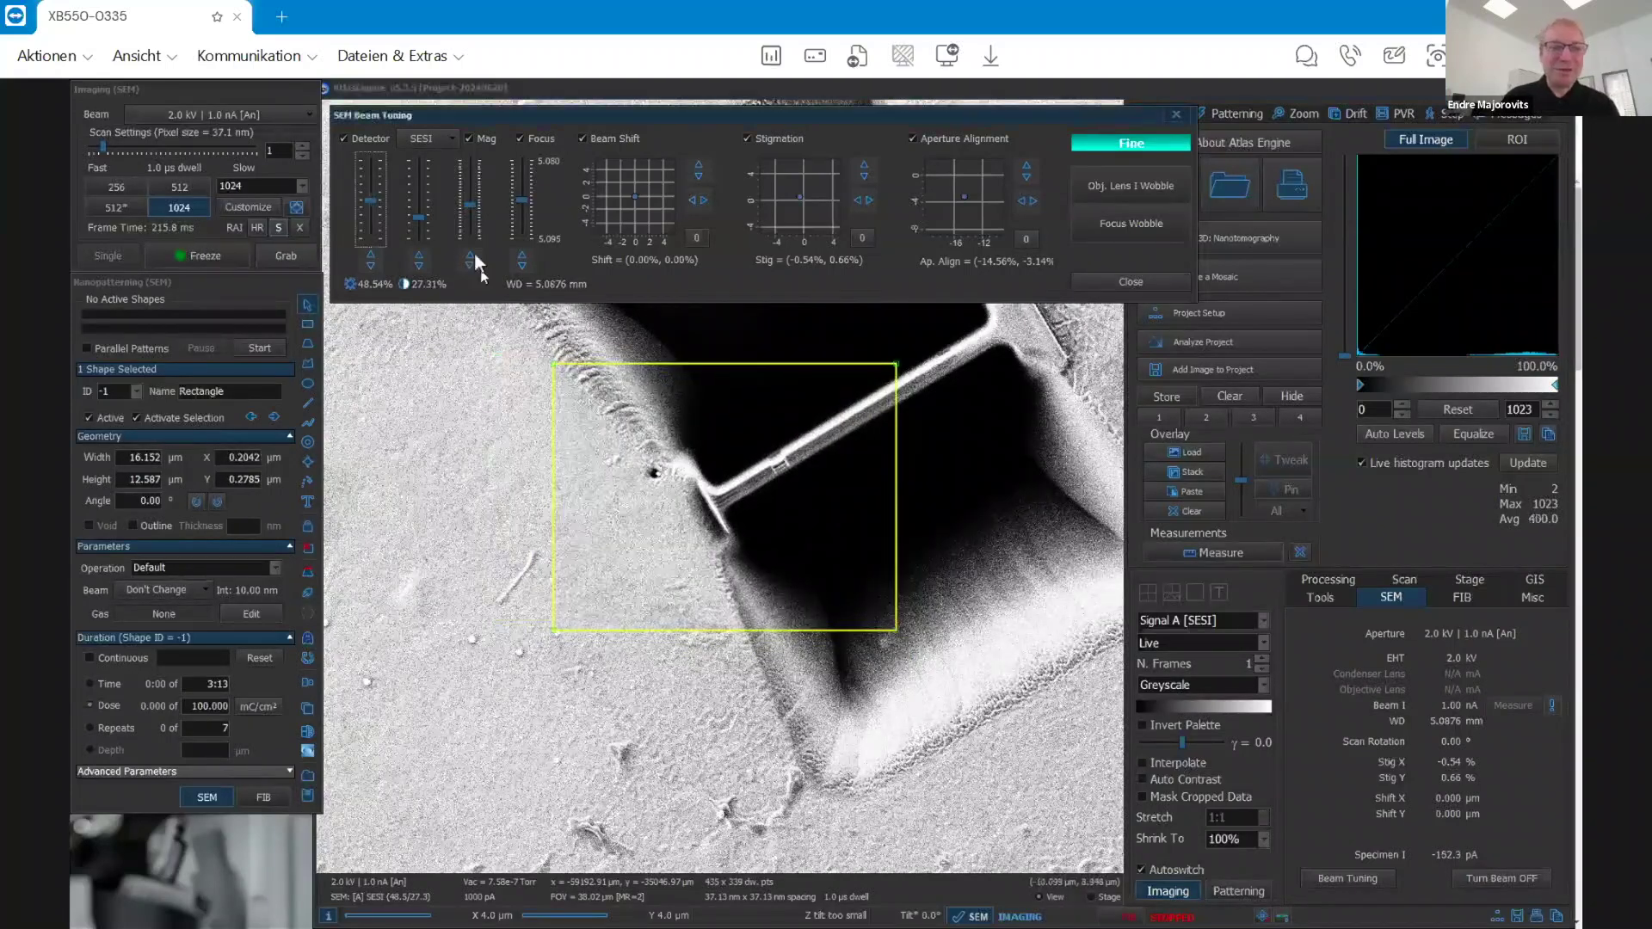
scroll(468, 201, up, 5)
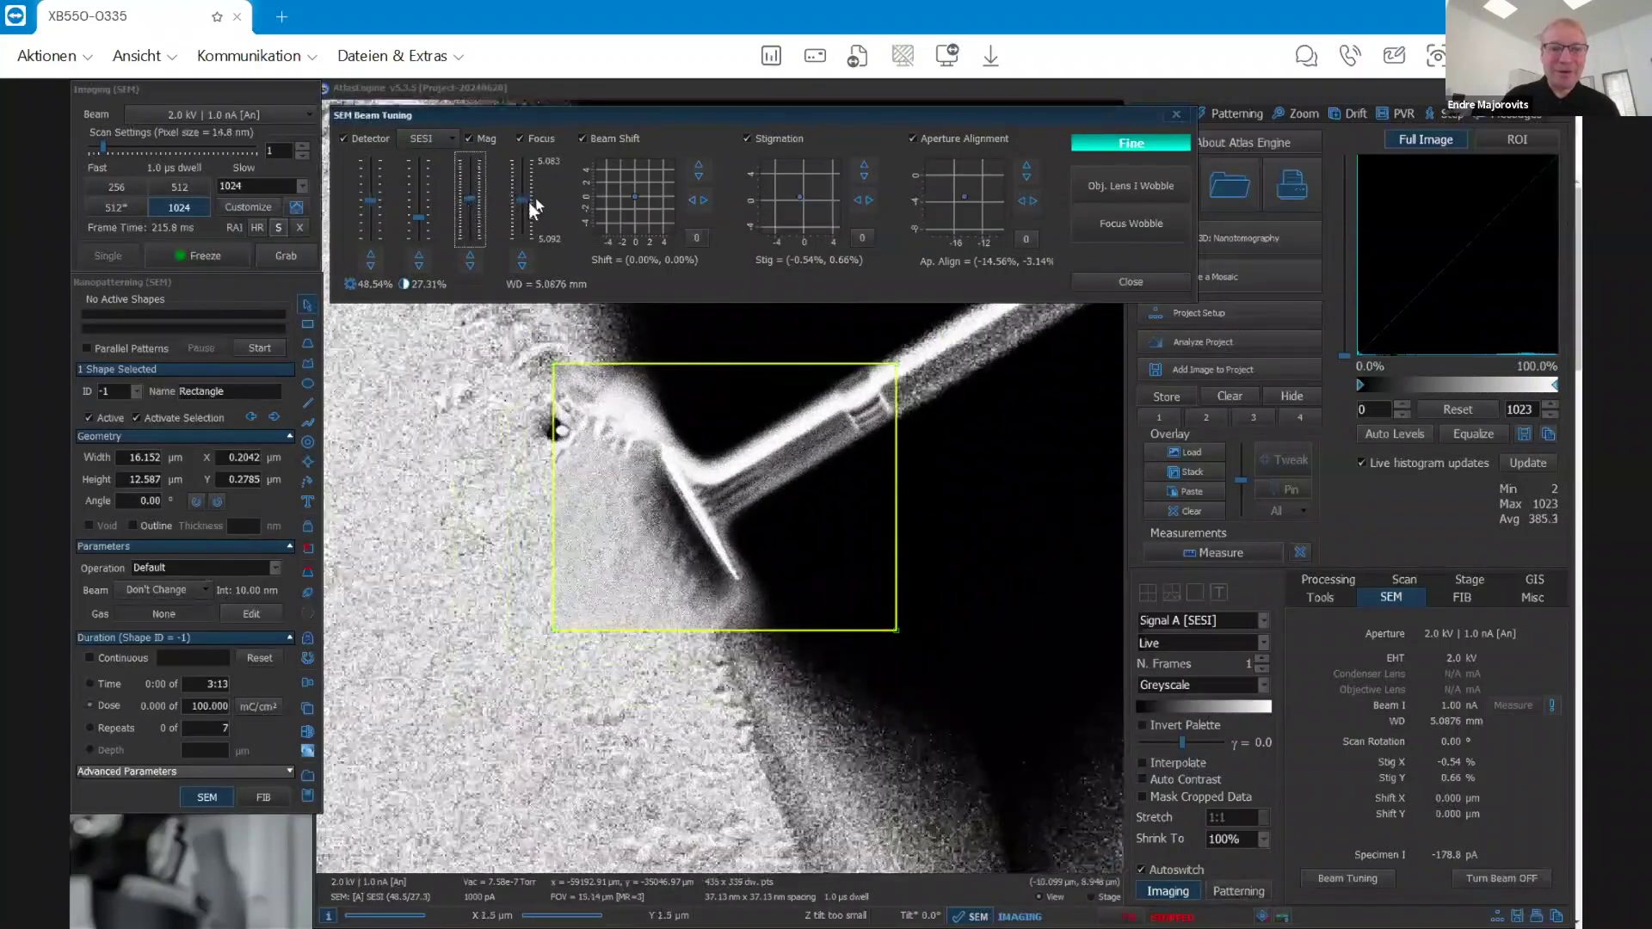
click(528, 207)
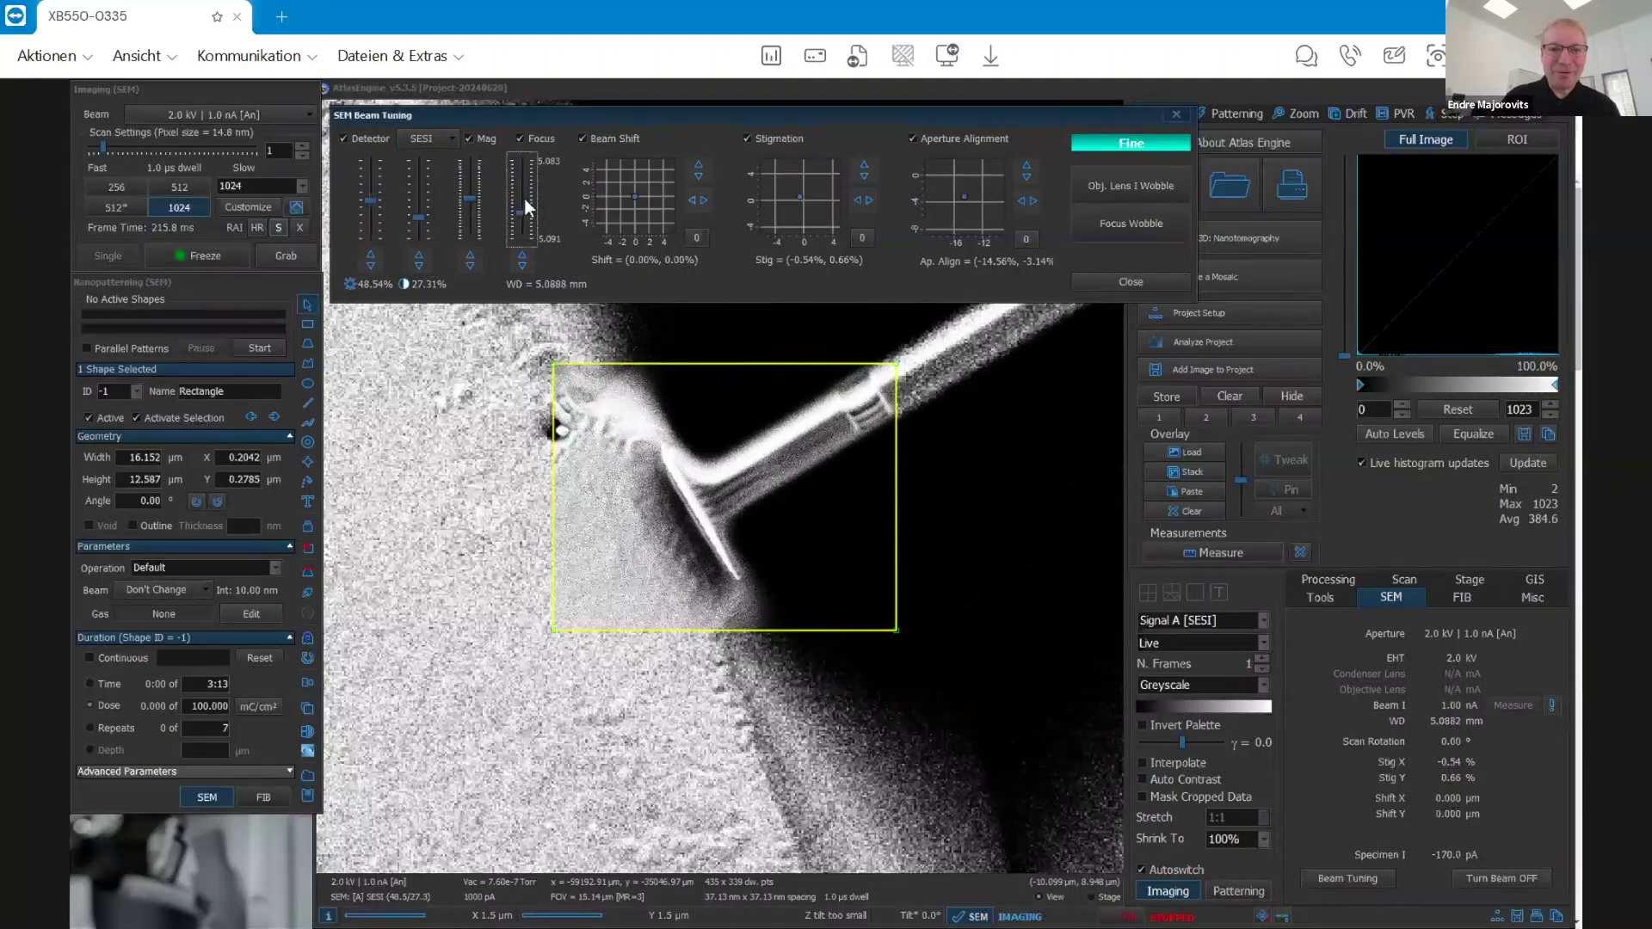
scroll(527, 211, down, 1)
scroll(525, 210, up, 5)
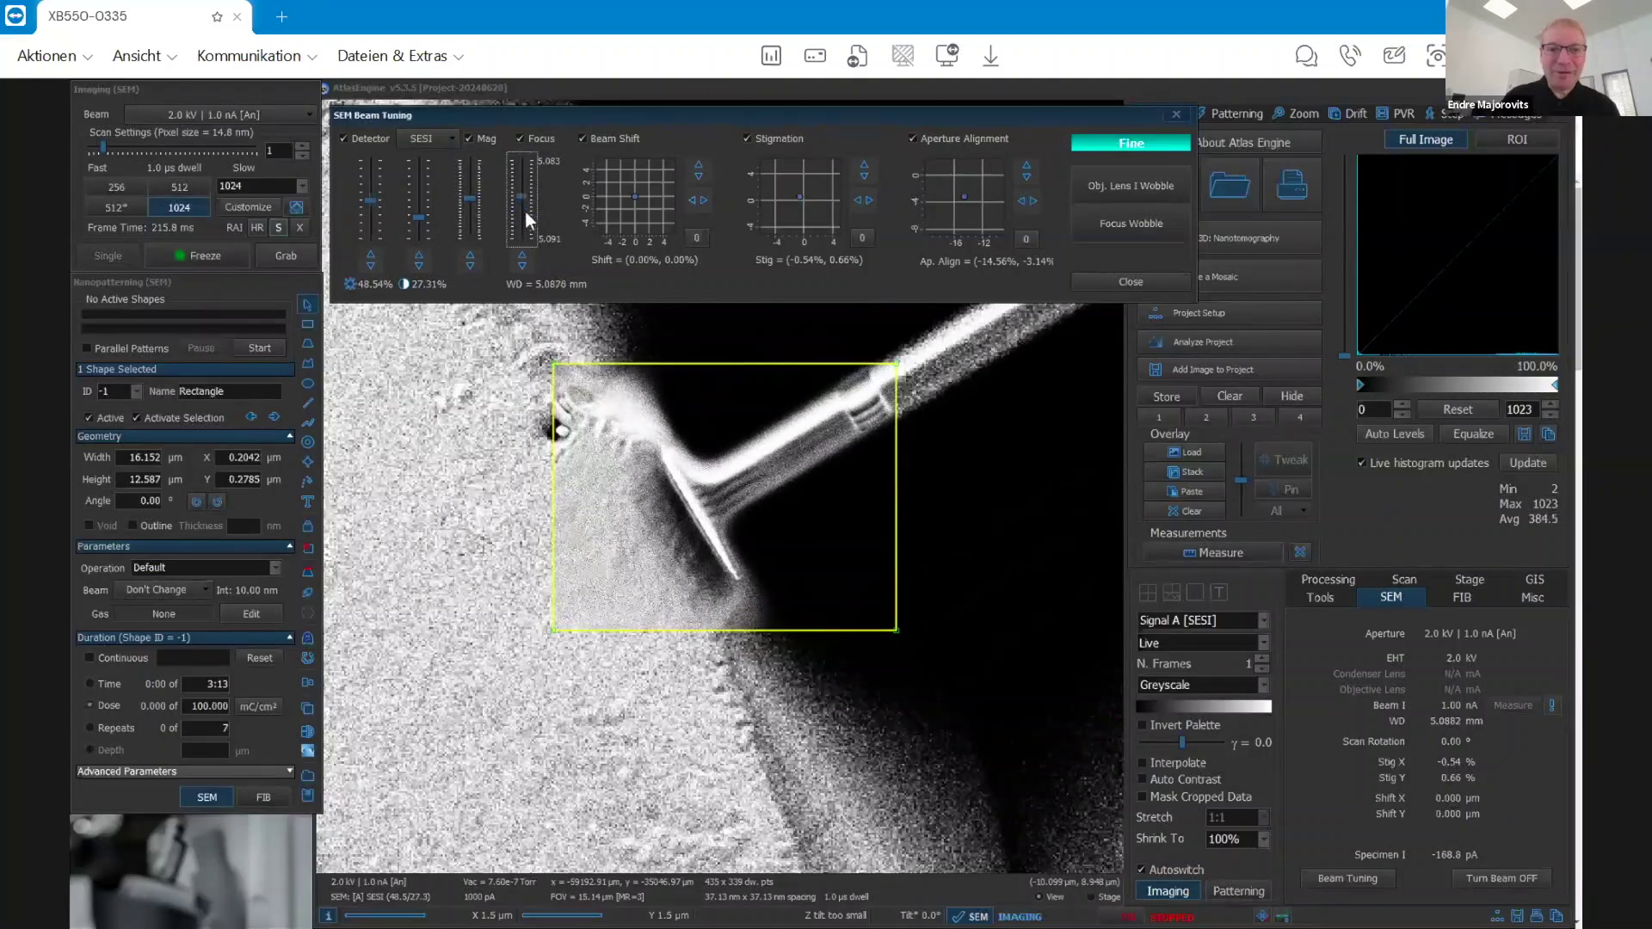
Step: Switch beam tuning to Coarse and refocus on the lamella's attached end at a working distance of 5.0941 mm
click(1129, 143)
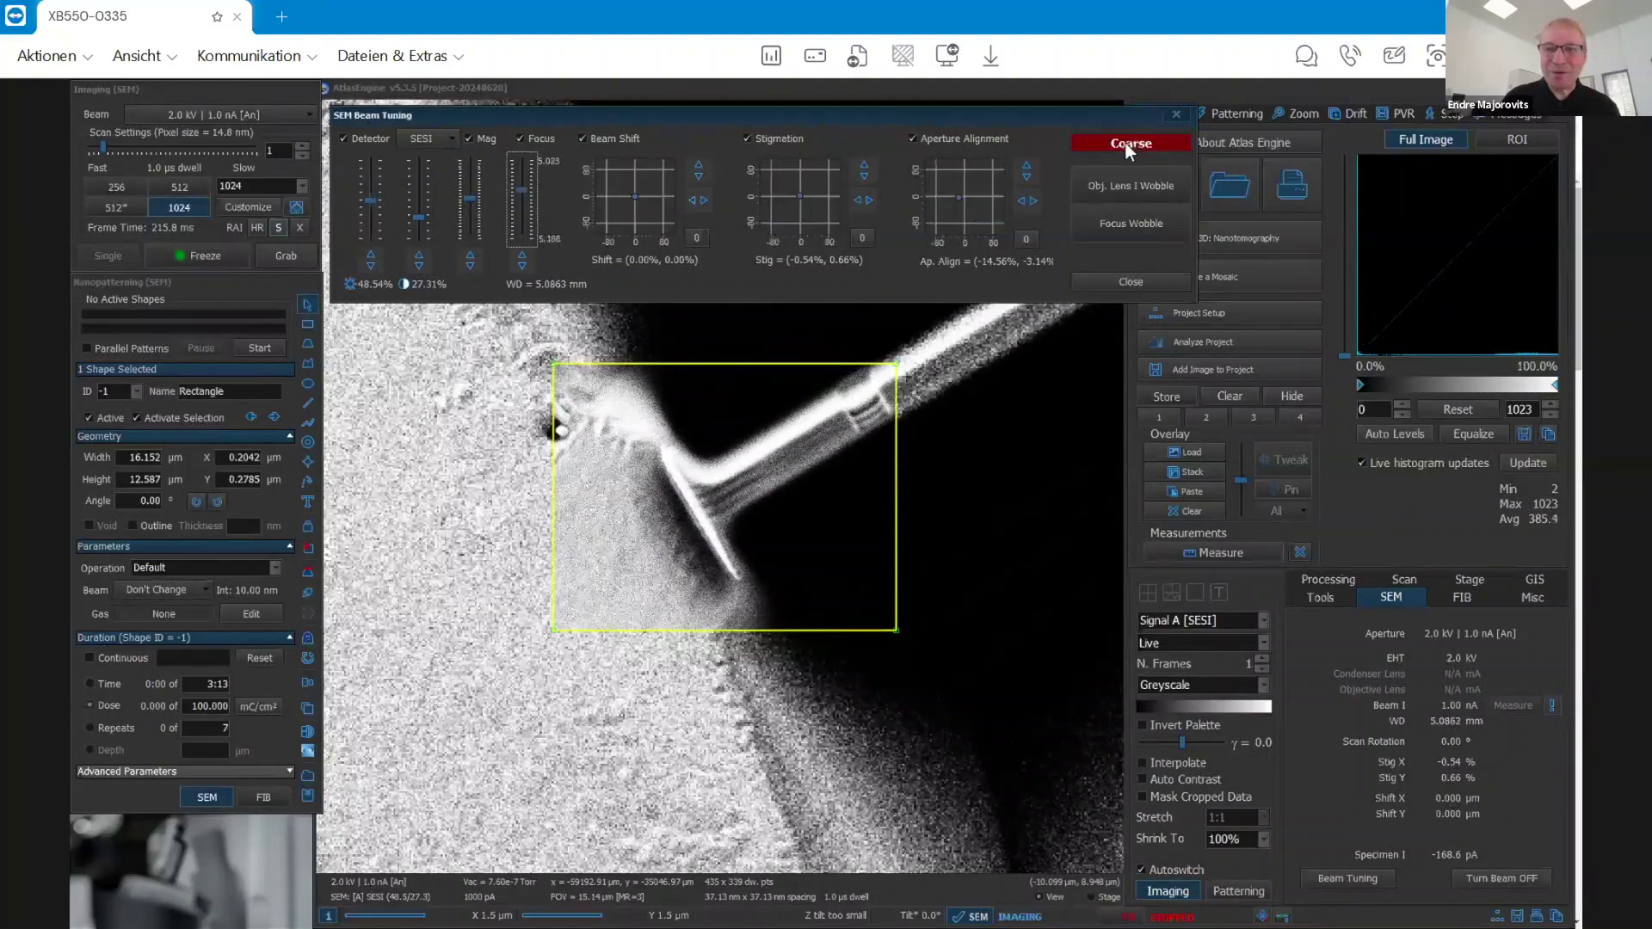
scroll(525, 185, up, 3)
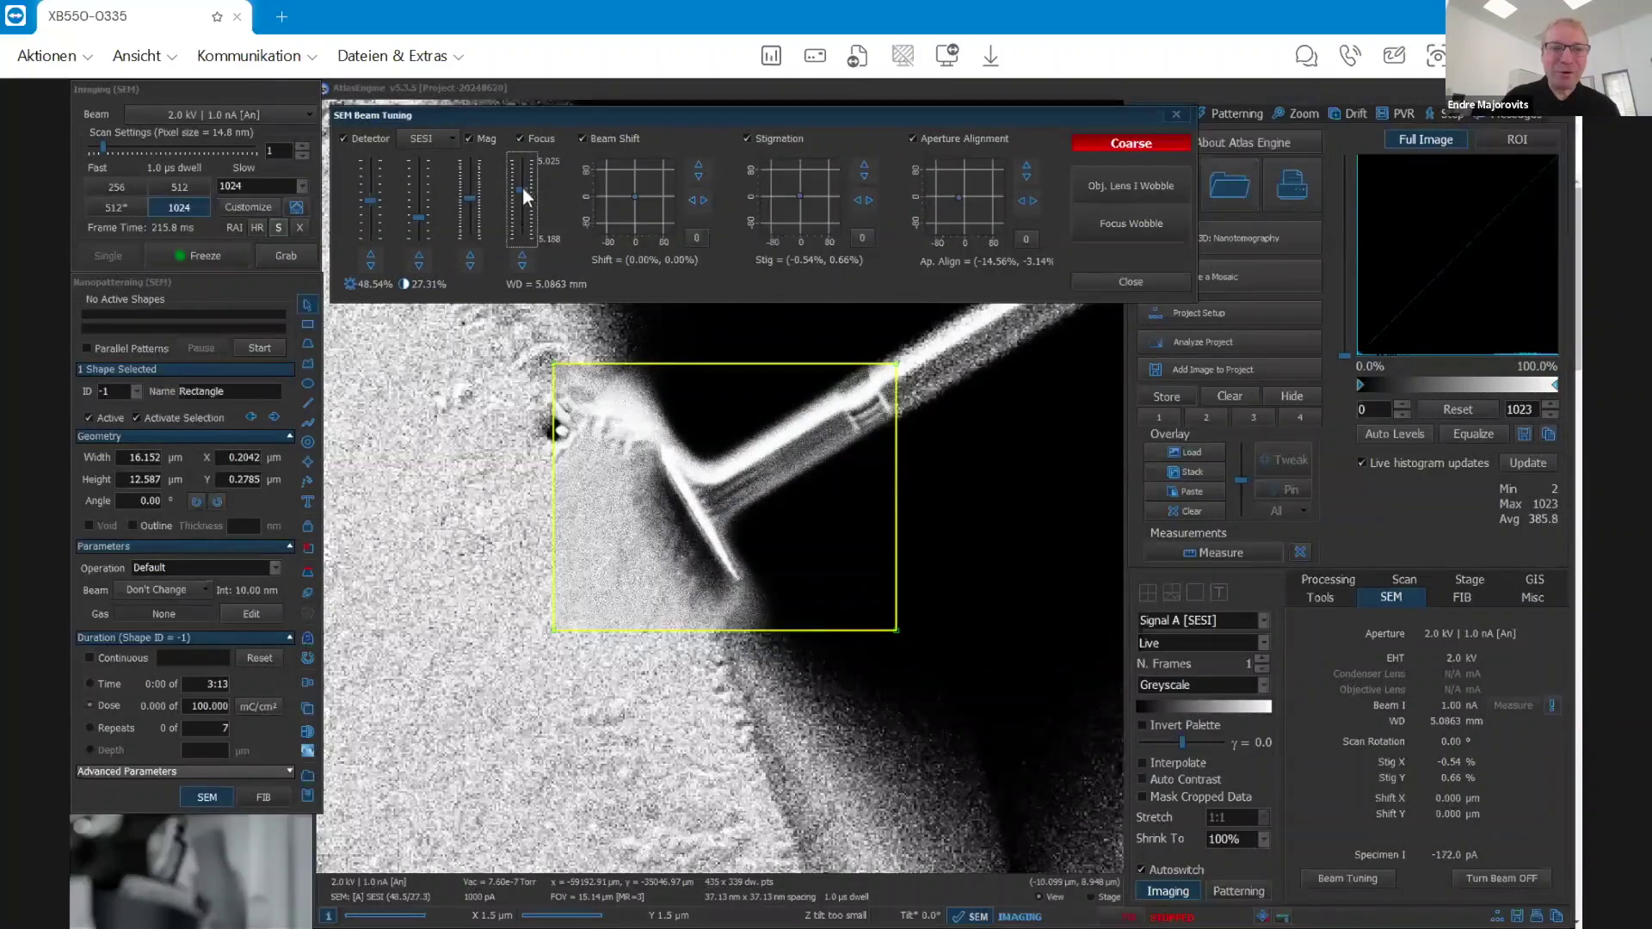
scroll(524, 188, down, 3)
scroll(523, 191, up, 2)
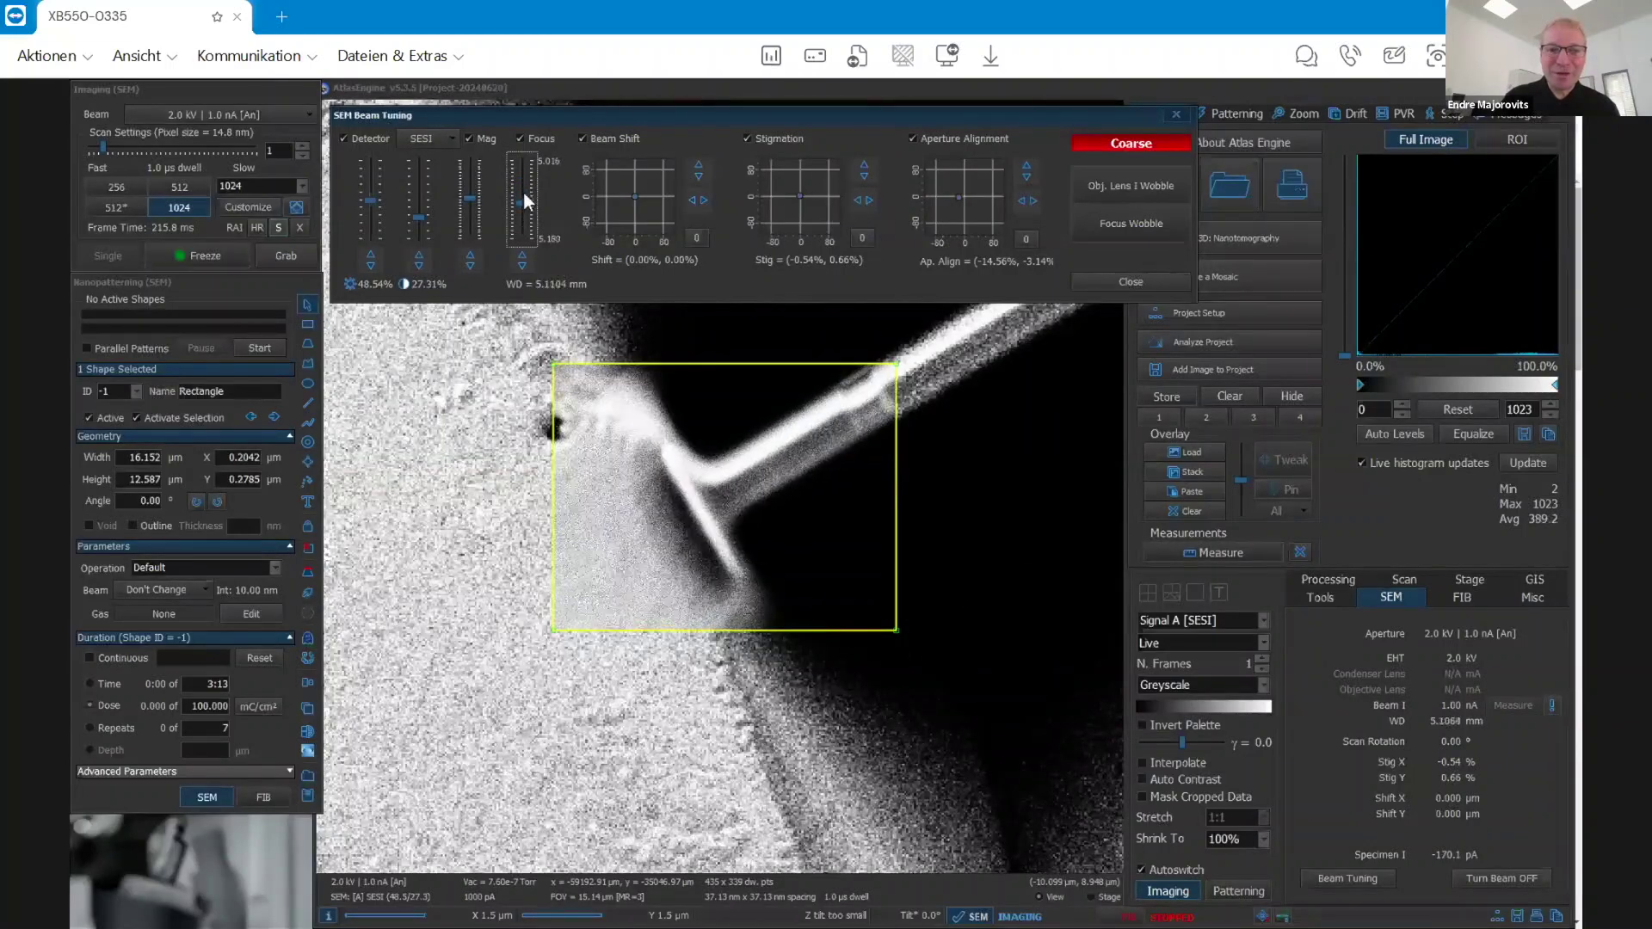
scroll(524, 191, down, 2)
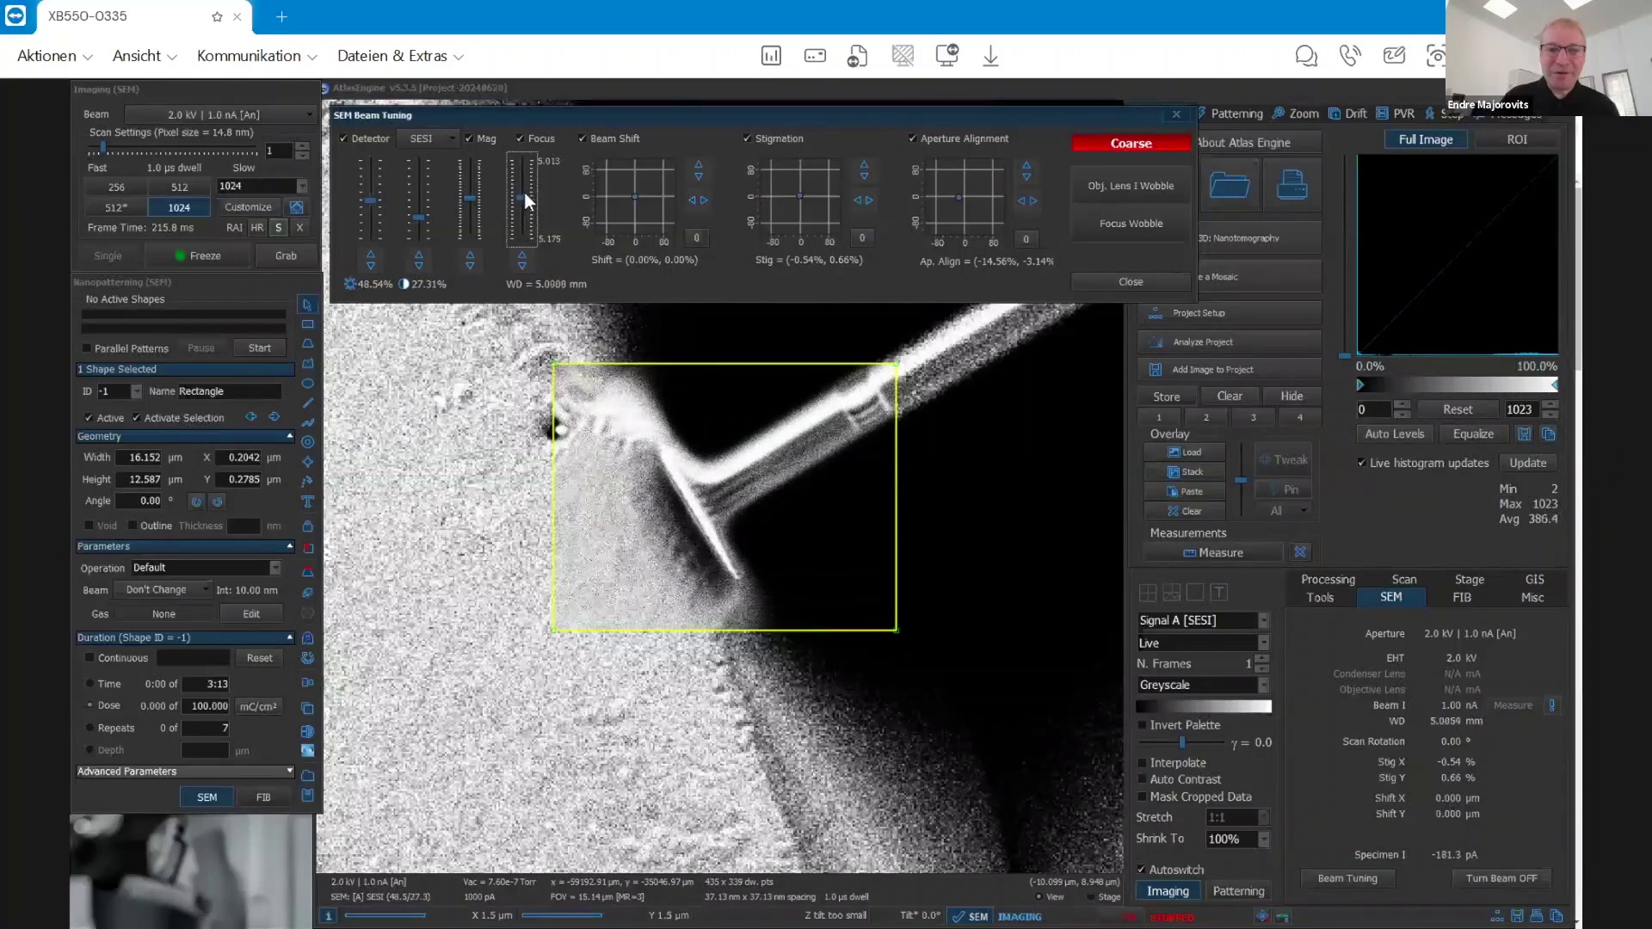
click(696, 425)
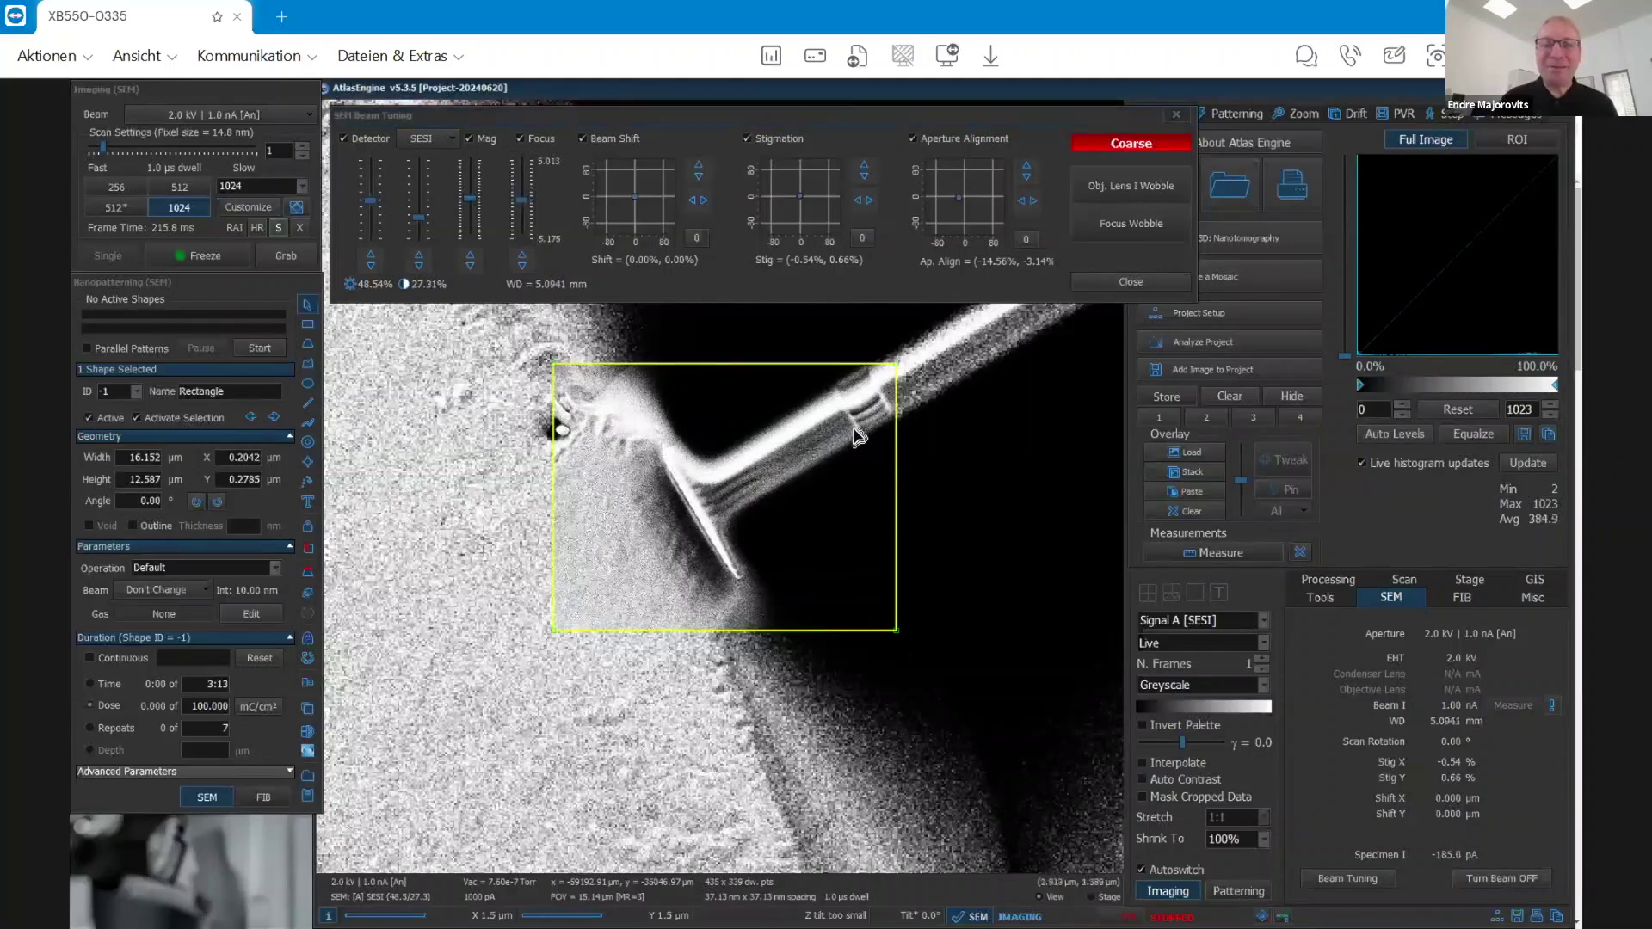
Step: Turn on Focus Wobble and try shifting the horizontal aperture alignment to 1.44%
click(1107, 203)
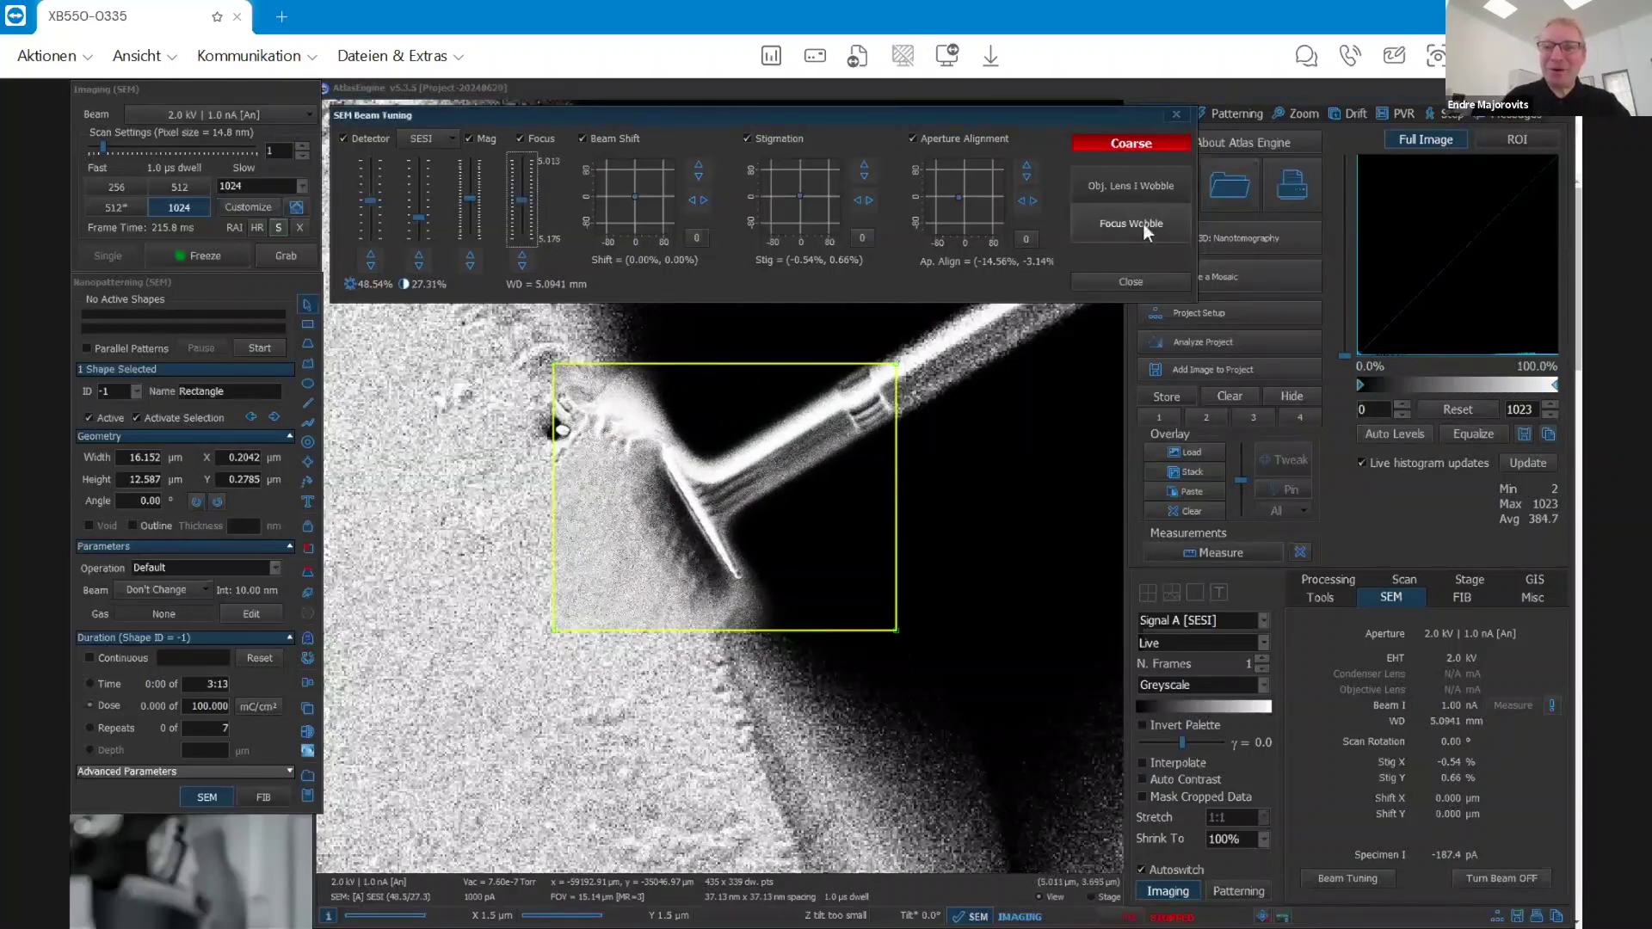
click(1118, 222)
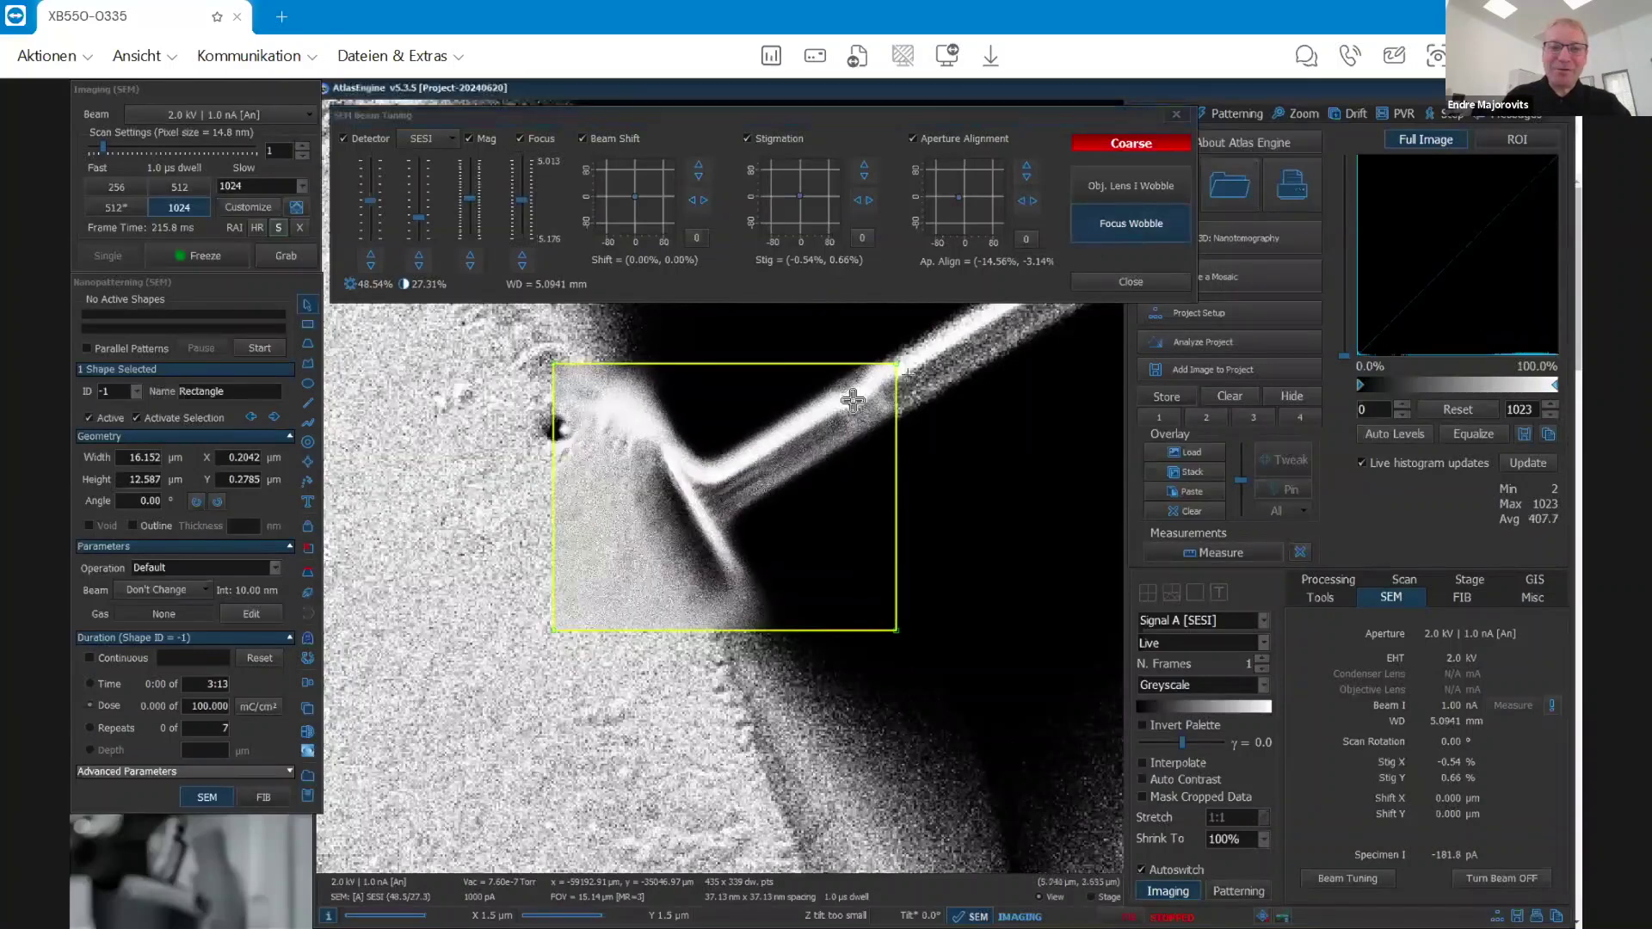
click(1031, 200)
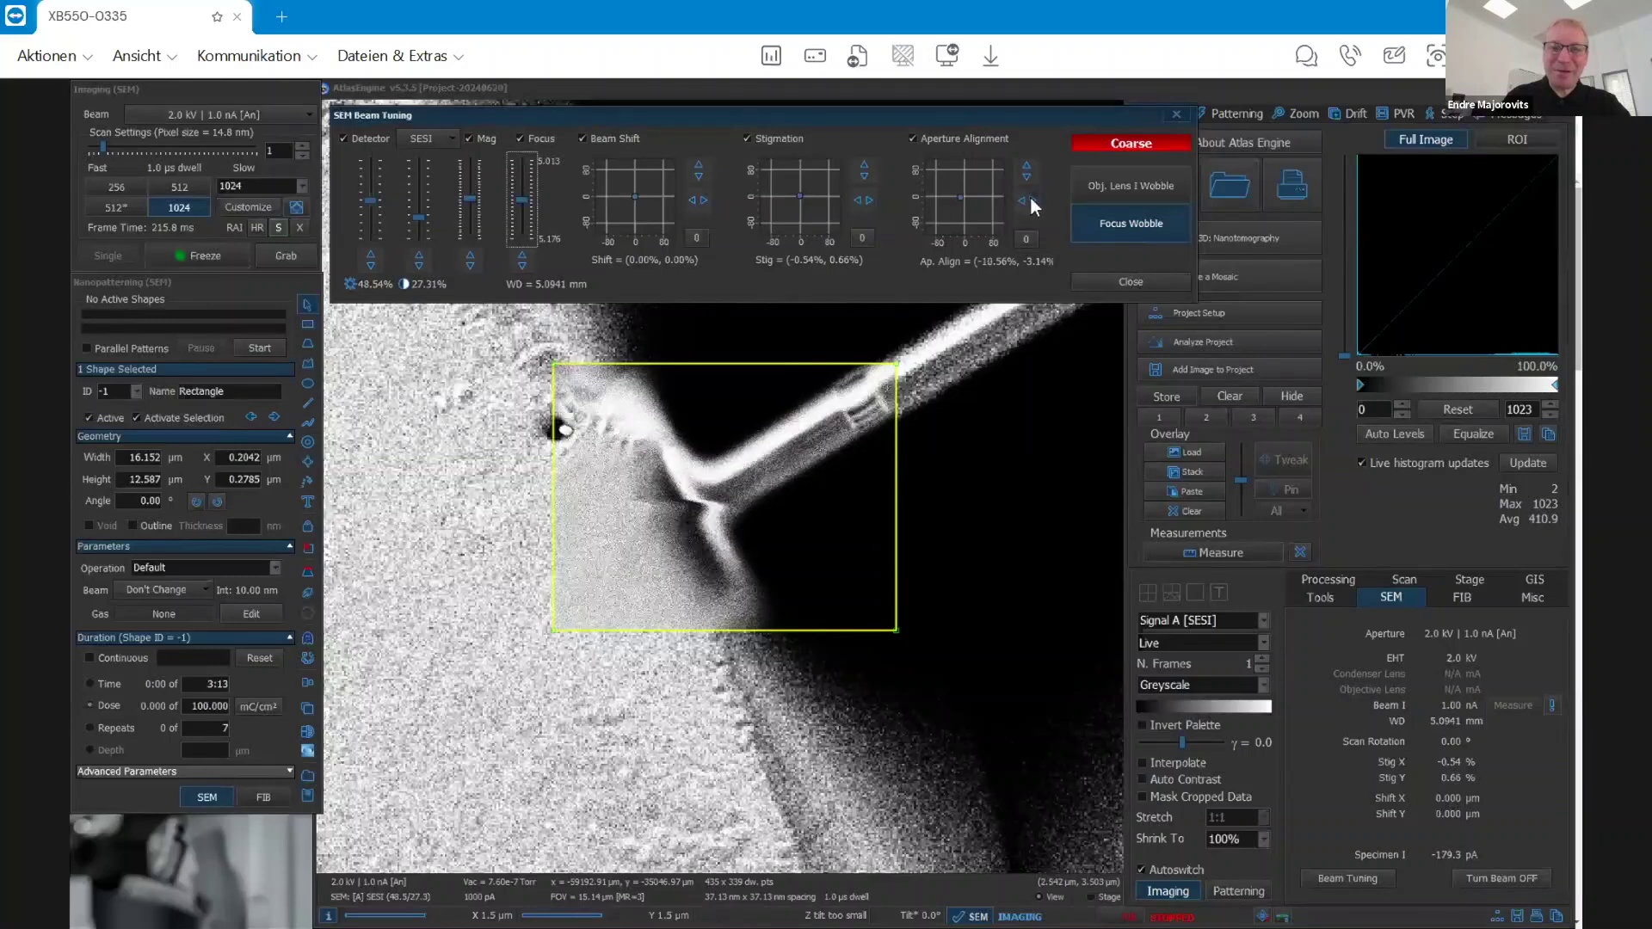
click(1031, 200)
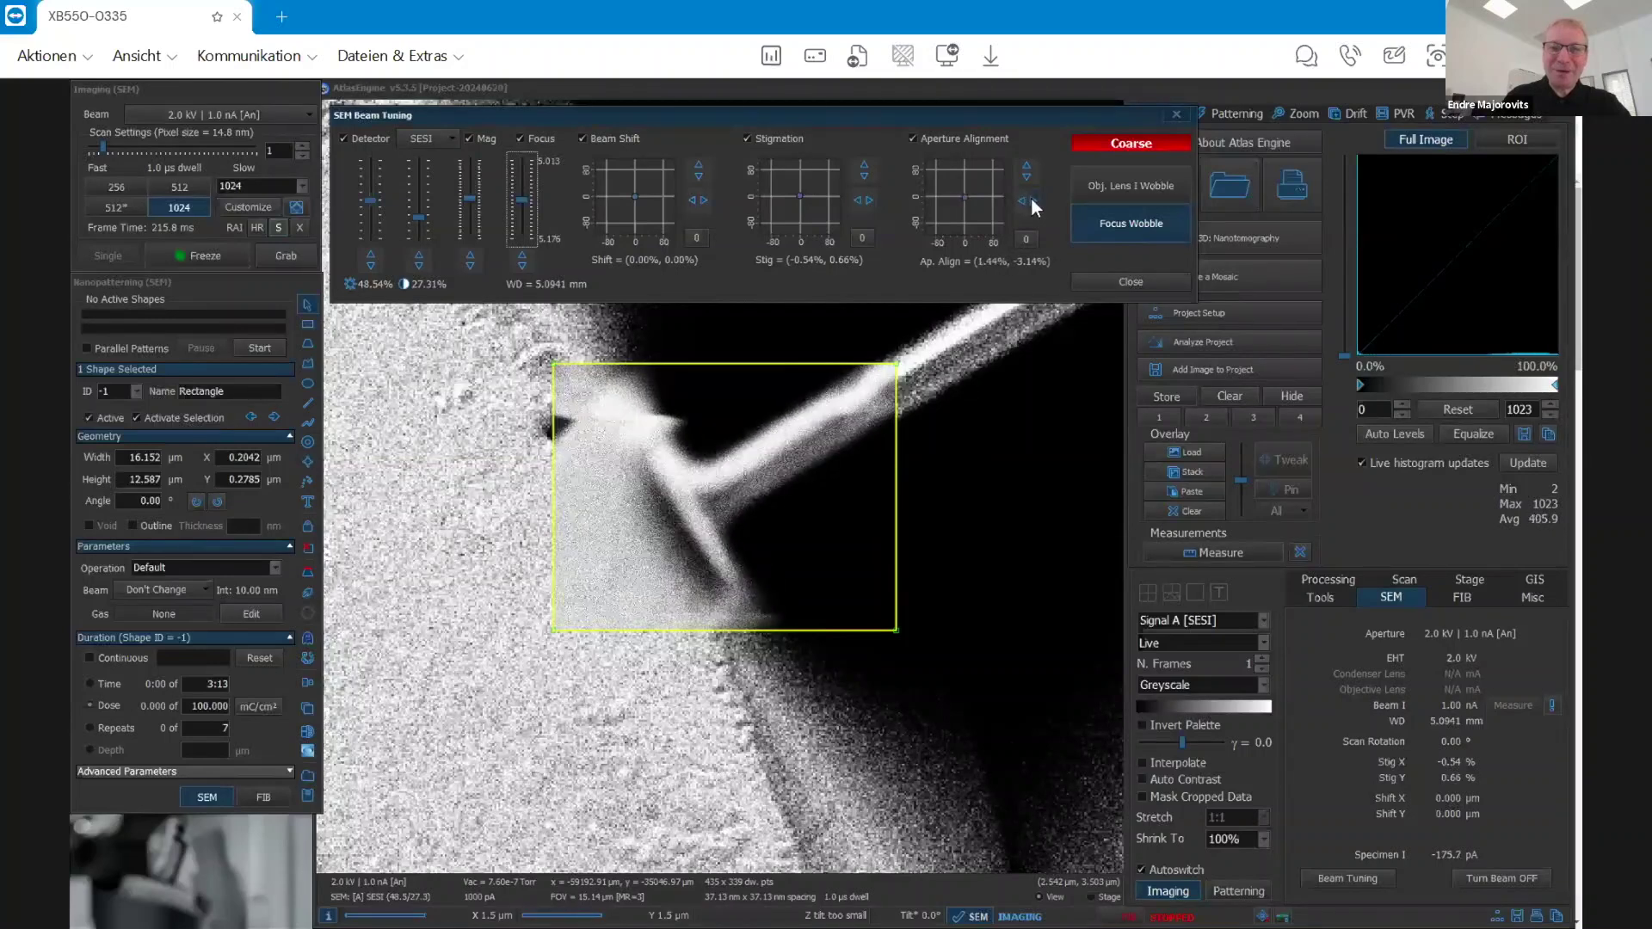
Step: Return the horizontal aperture alignment to -14.56% and turn off Focus Wobble
click(1021, 199)
click(1021, 200)
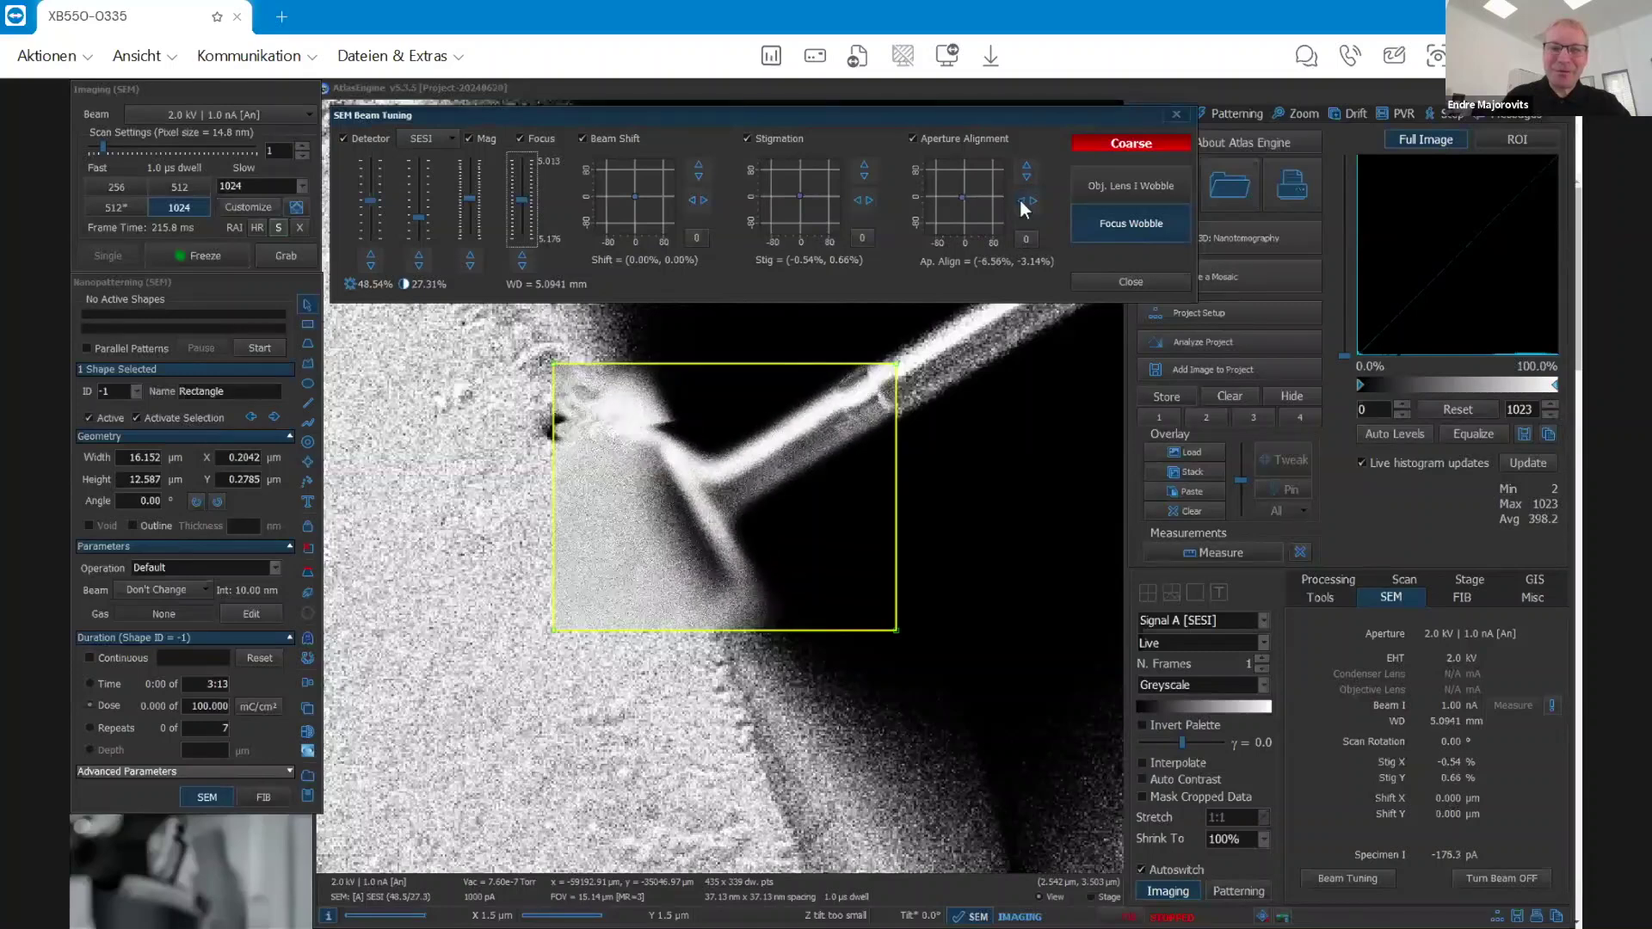
click(1021, 200)
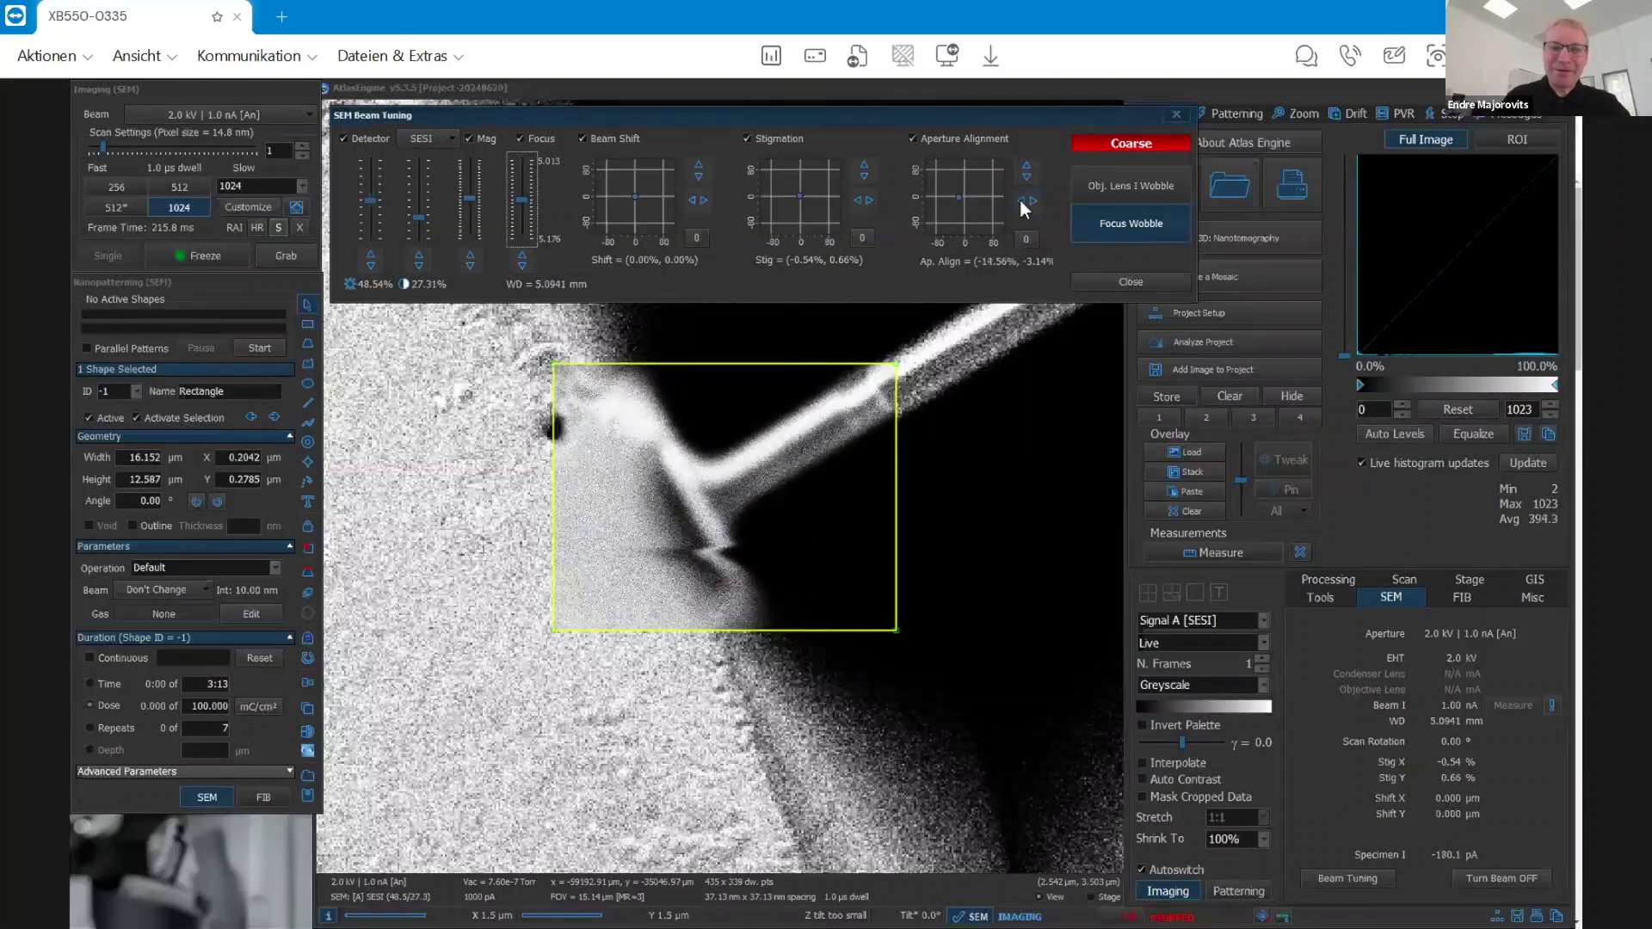
click(916, 329)
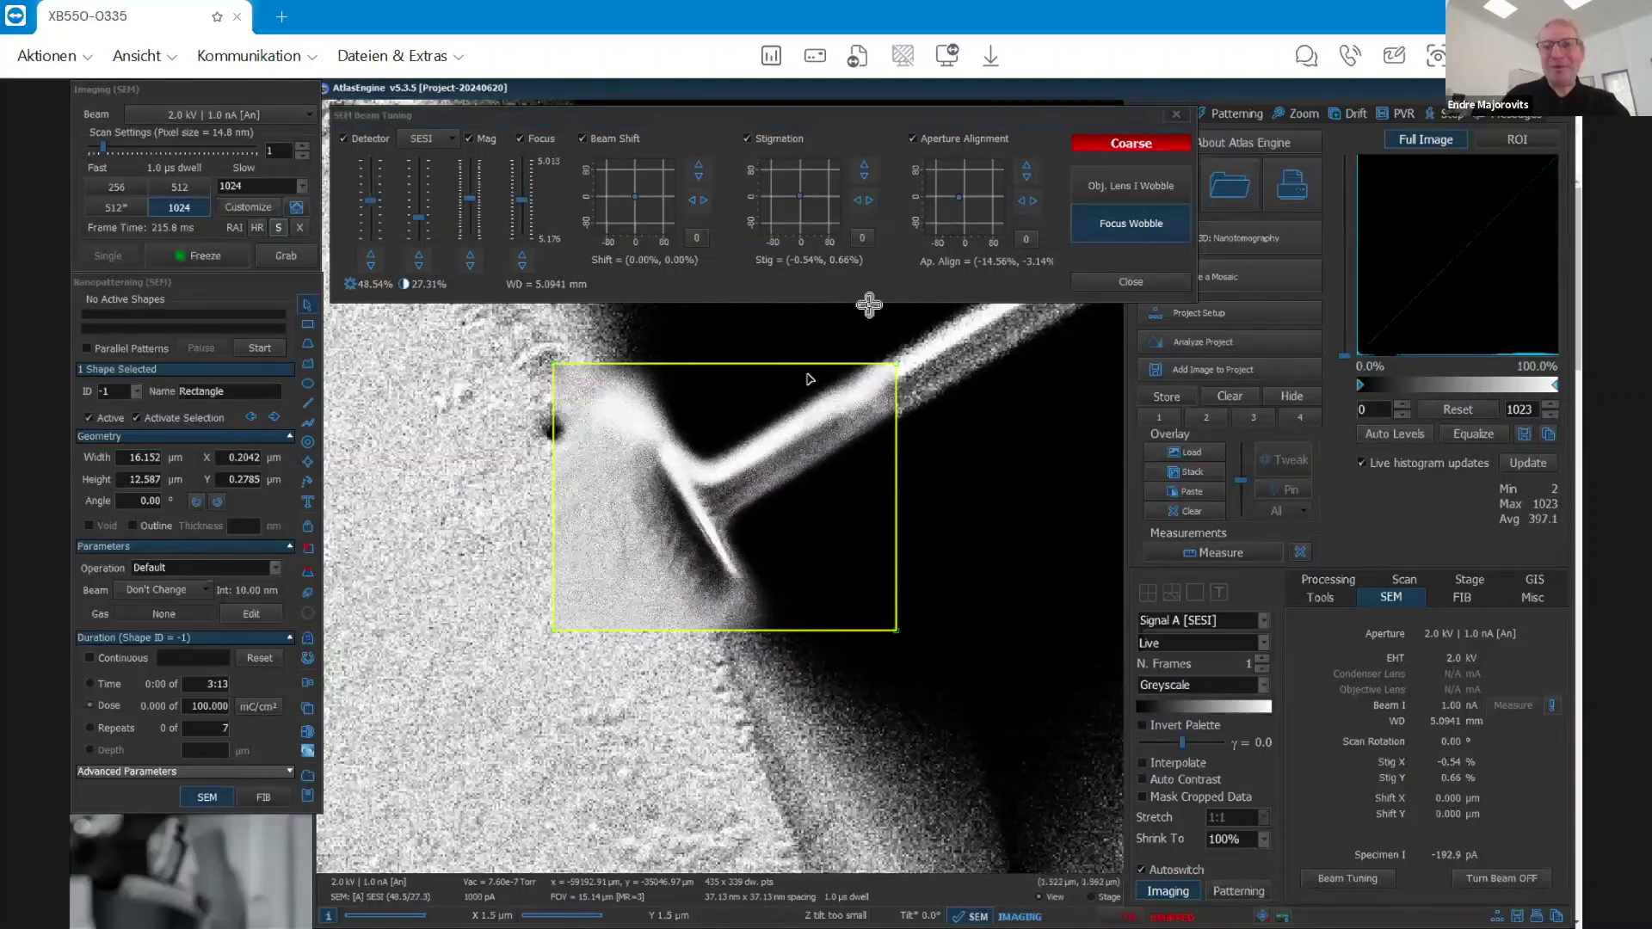
click(1138, 234)
click(1119, 216)
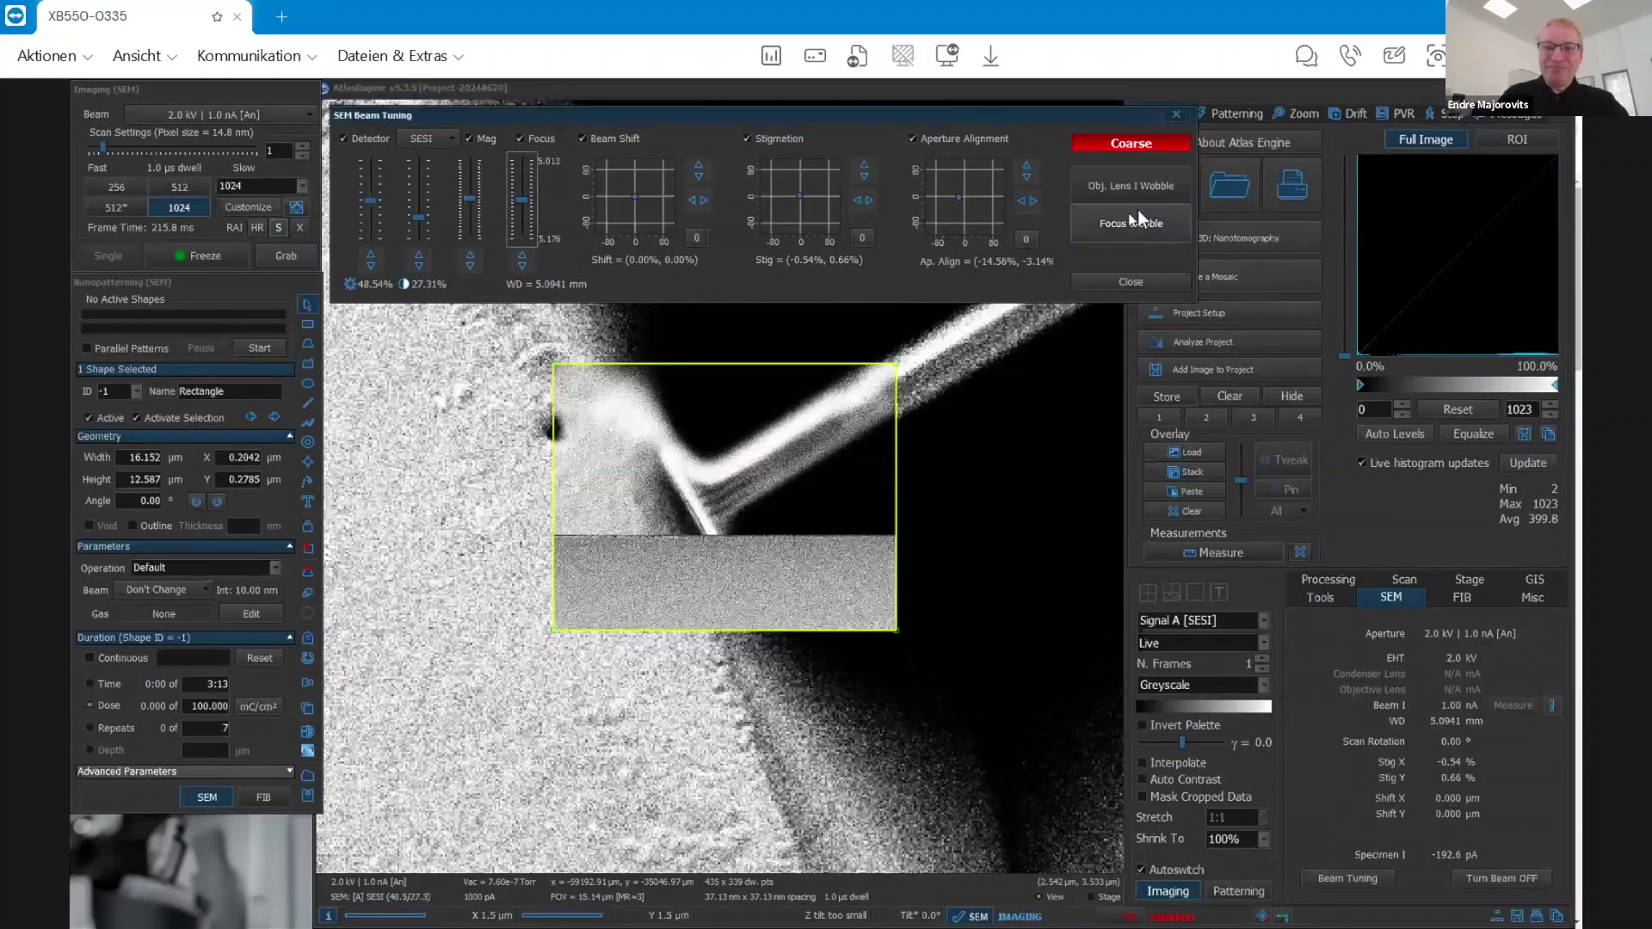
click(859, 462)
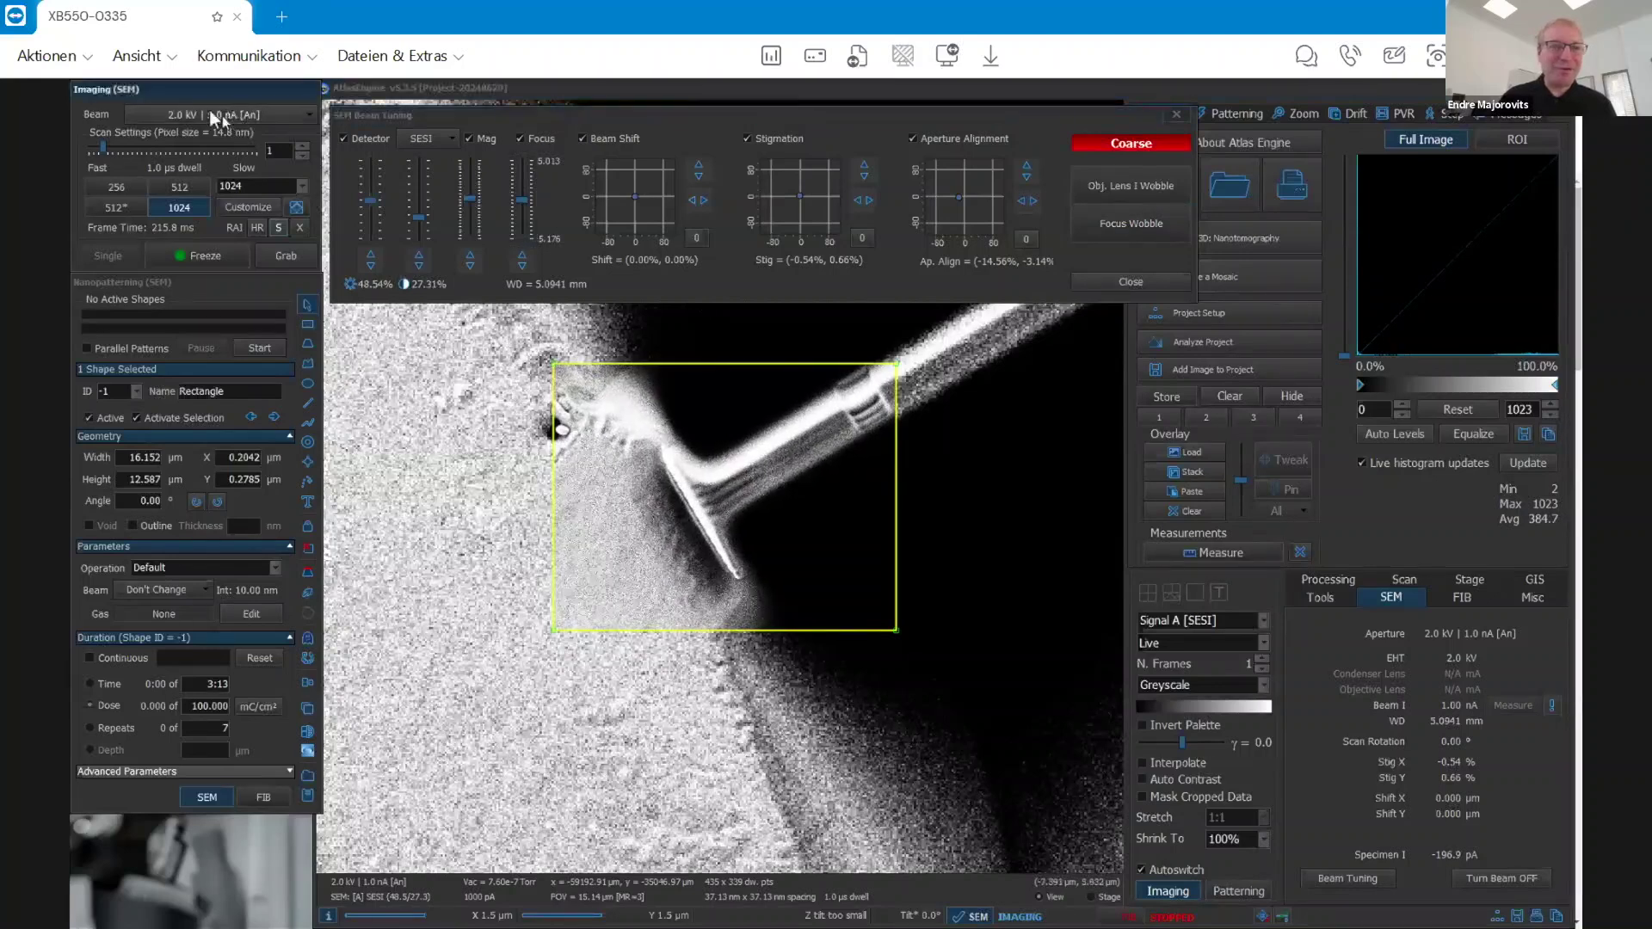
click(174, 112)
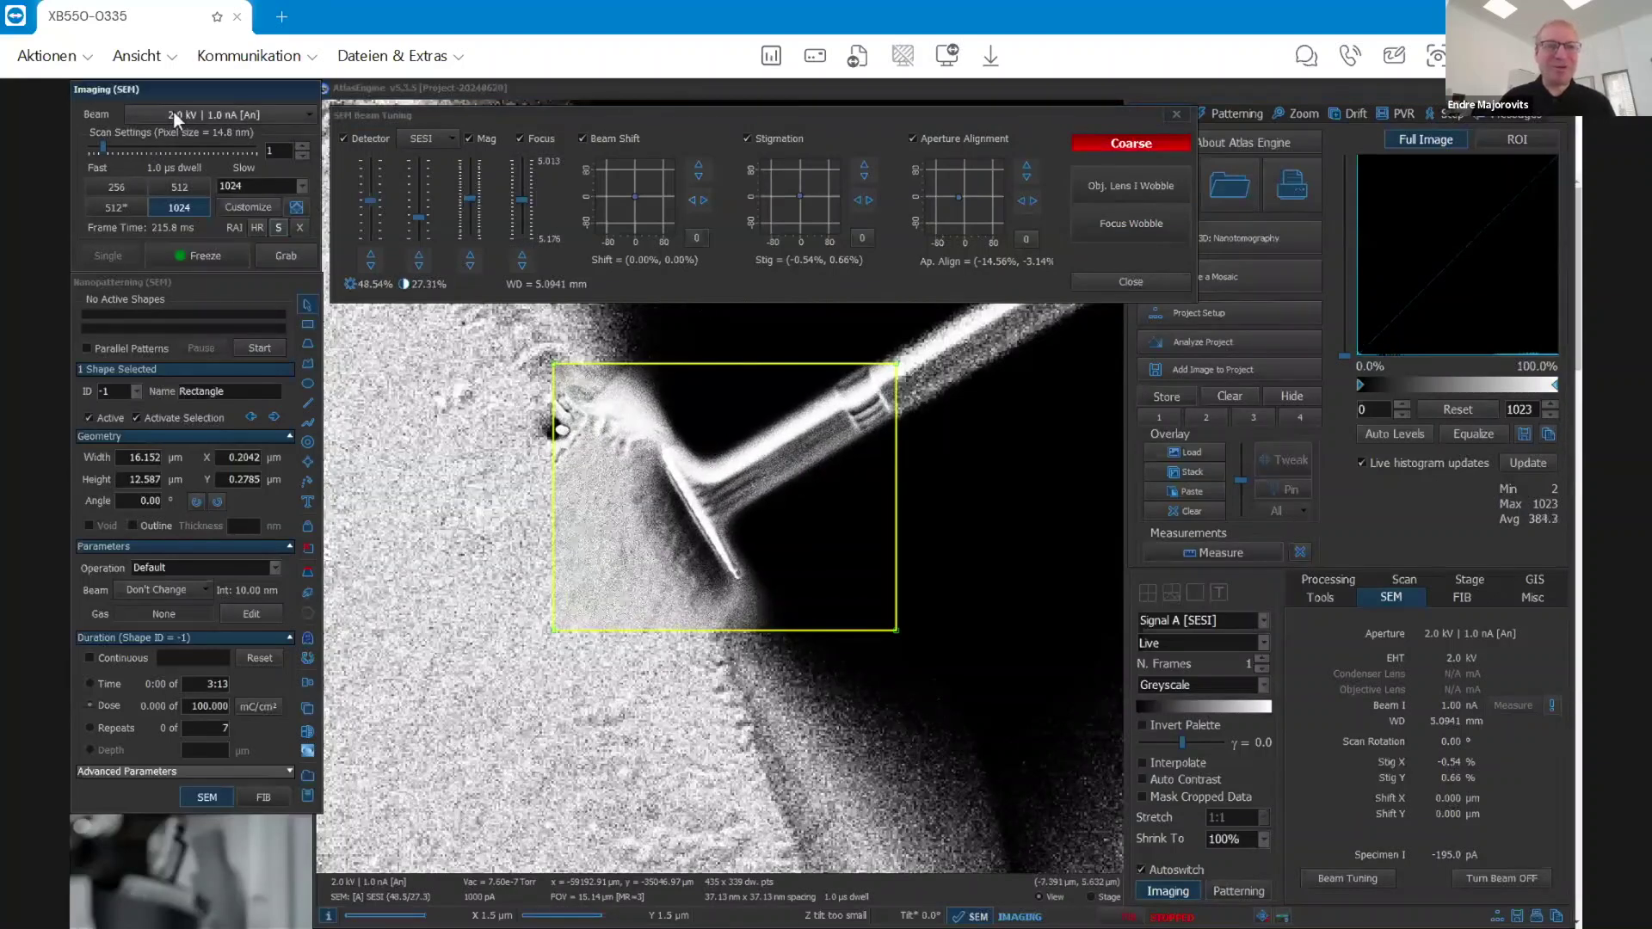
click(816, 417)
click(1037, 229)
click(729, 514)
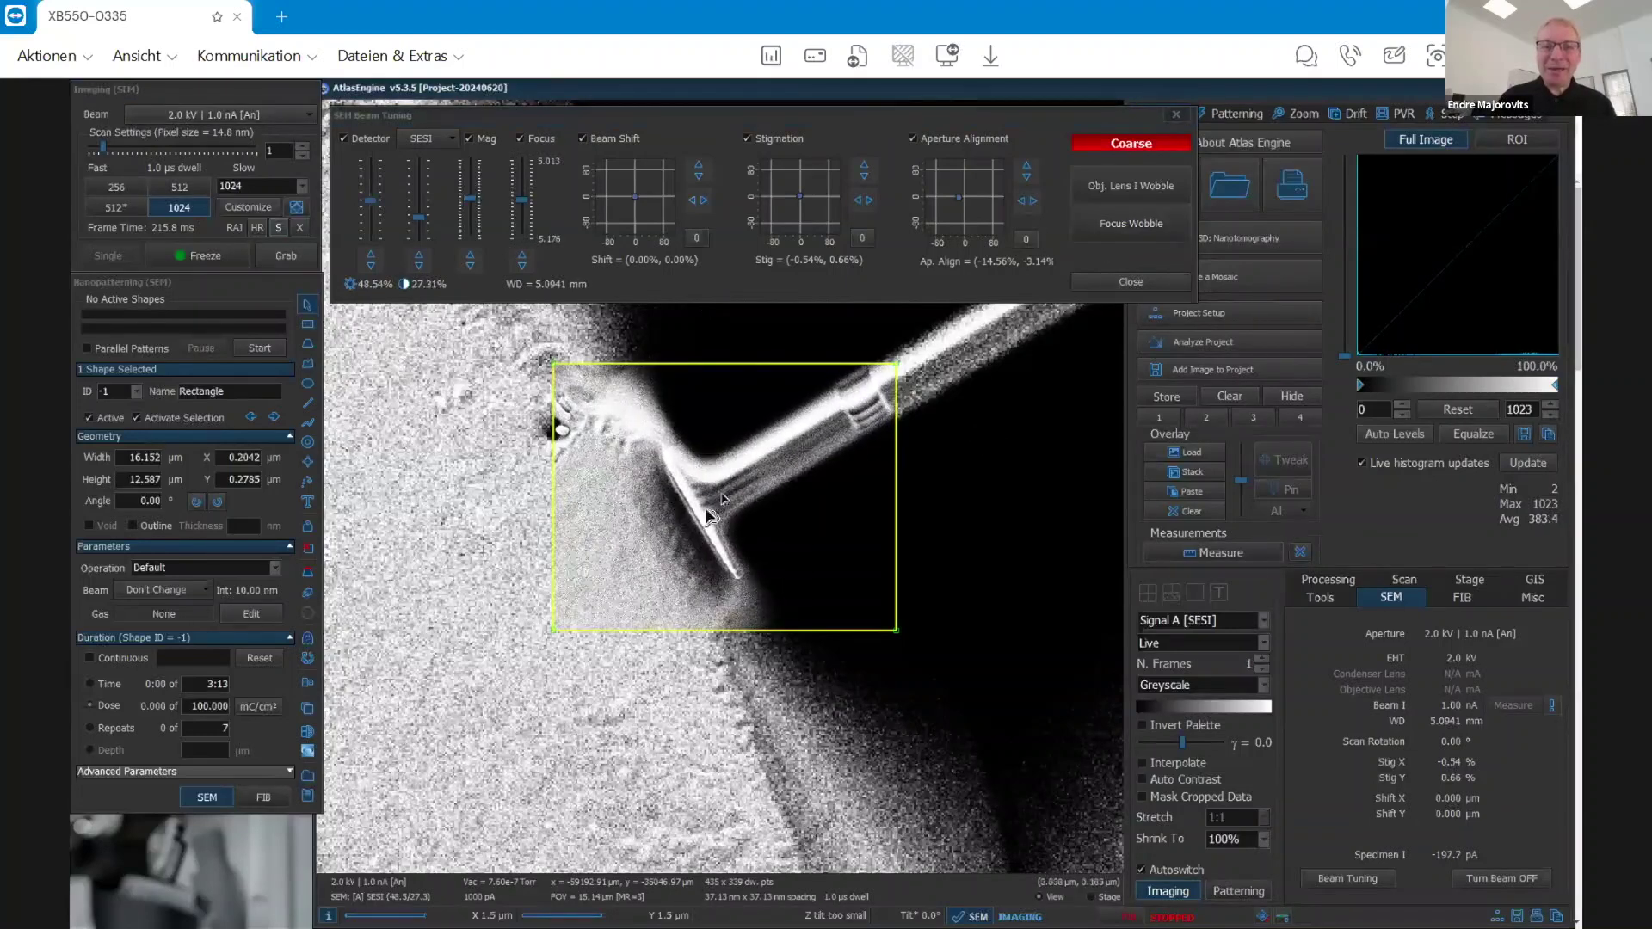
click(1190, 156)
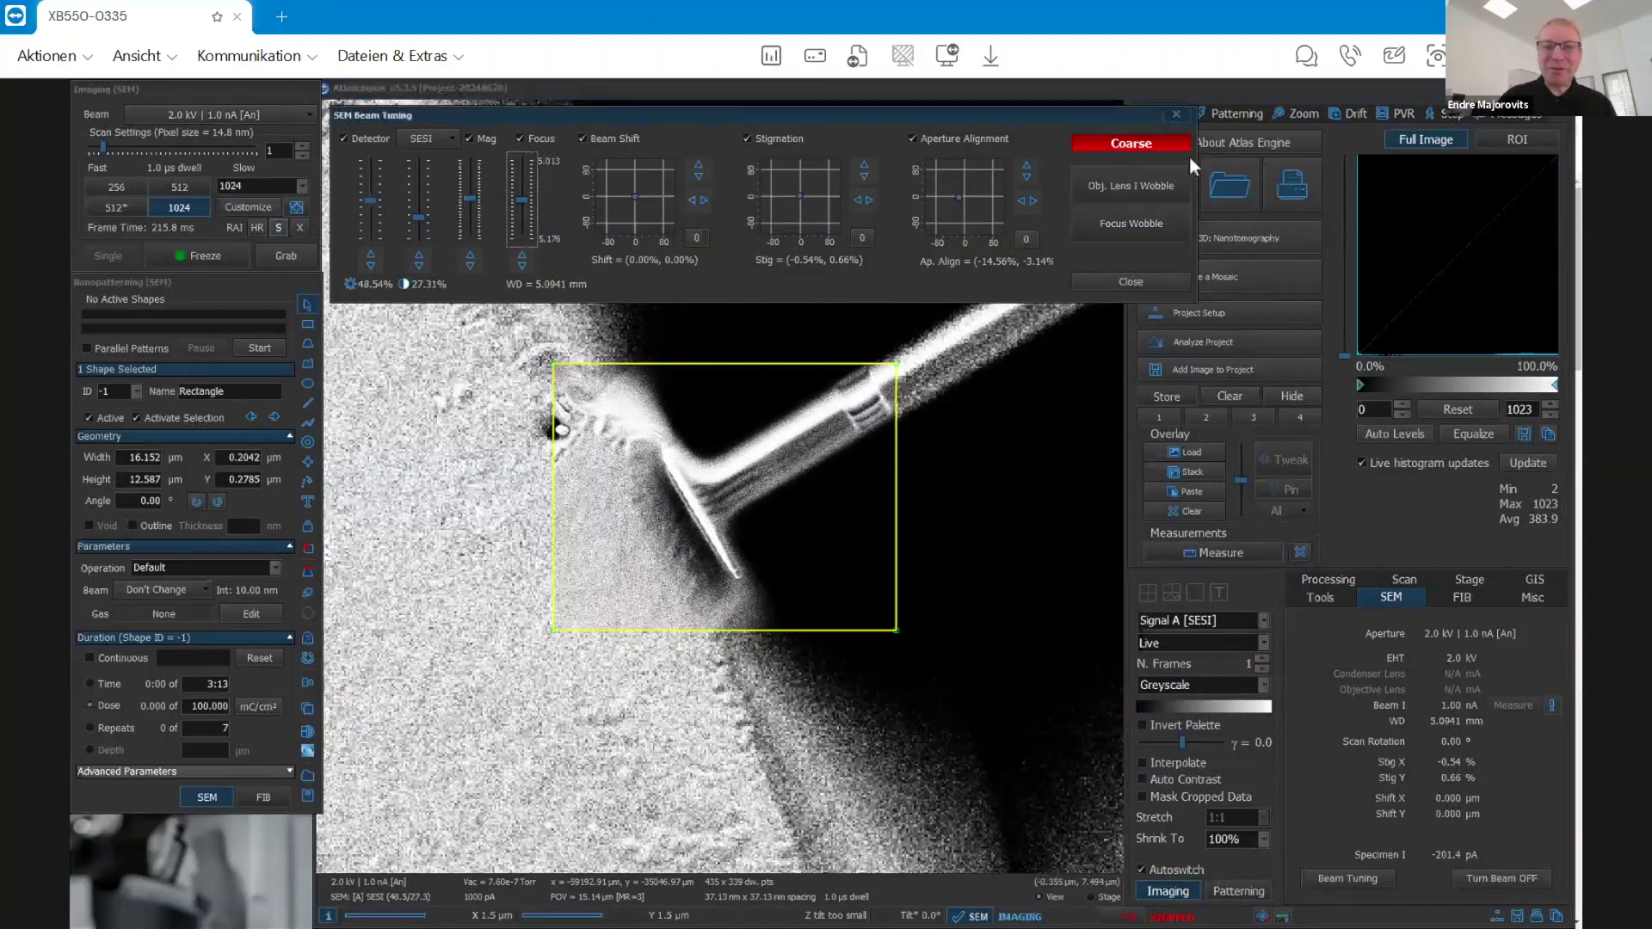
click(708, 483)
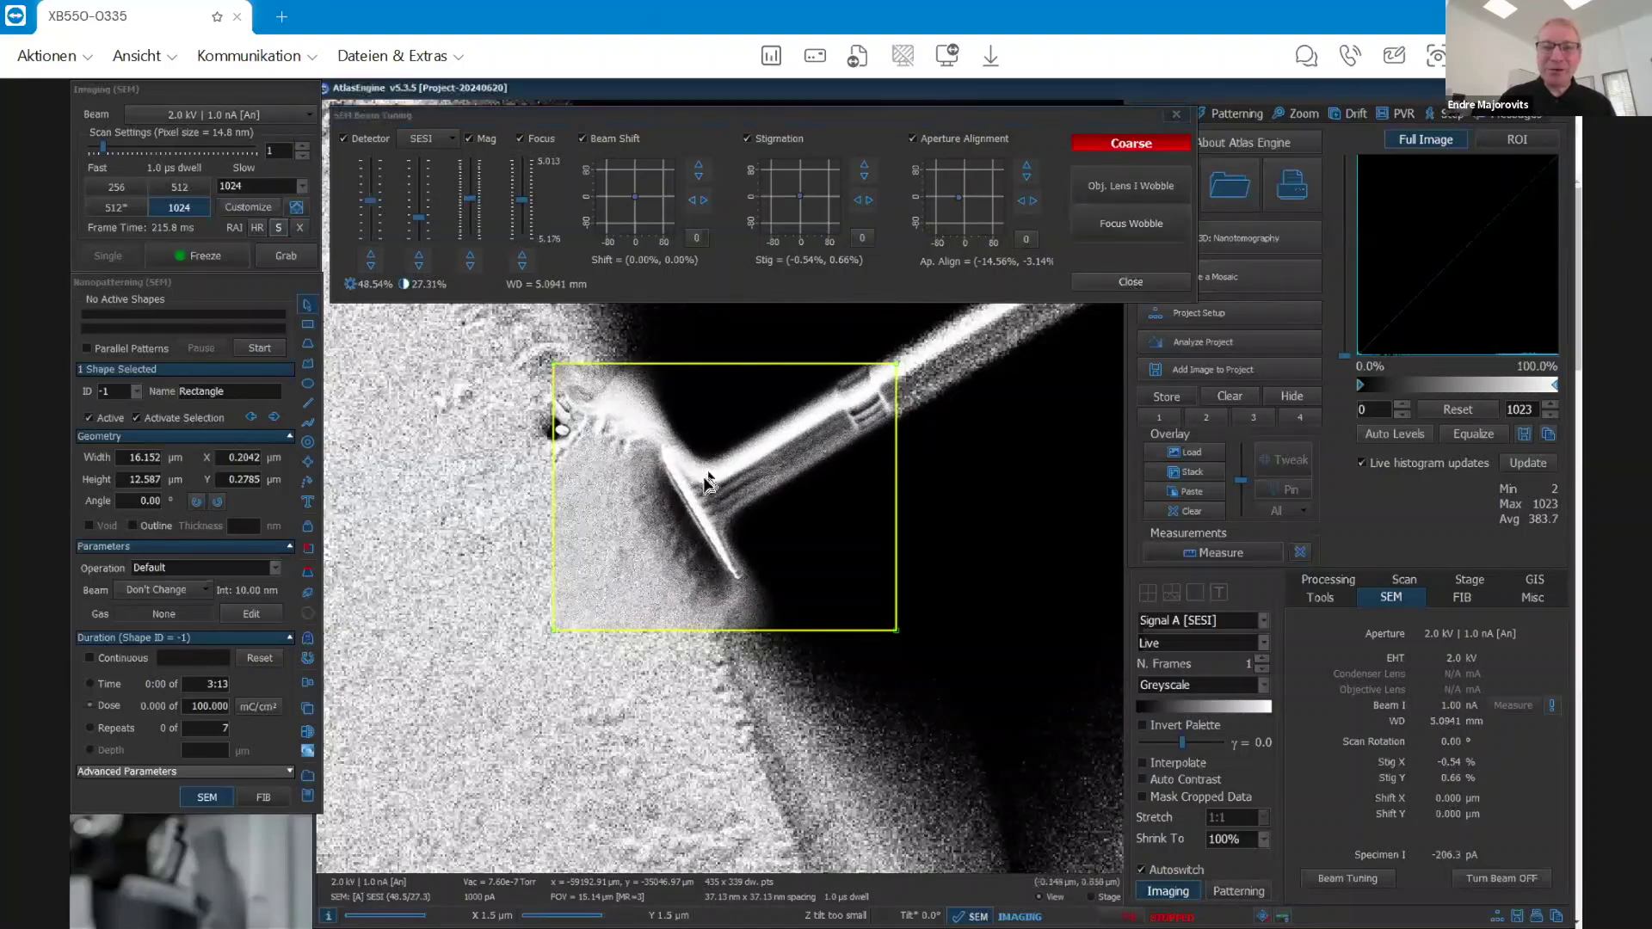
click(417, 200)
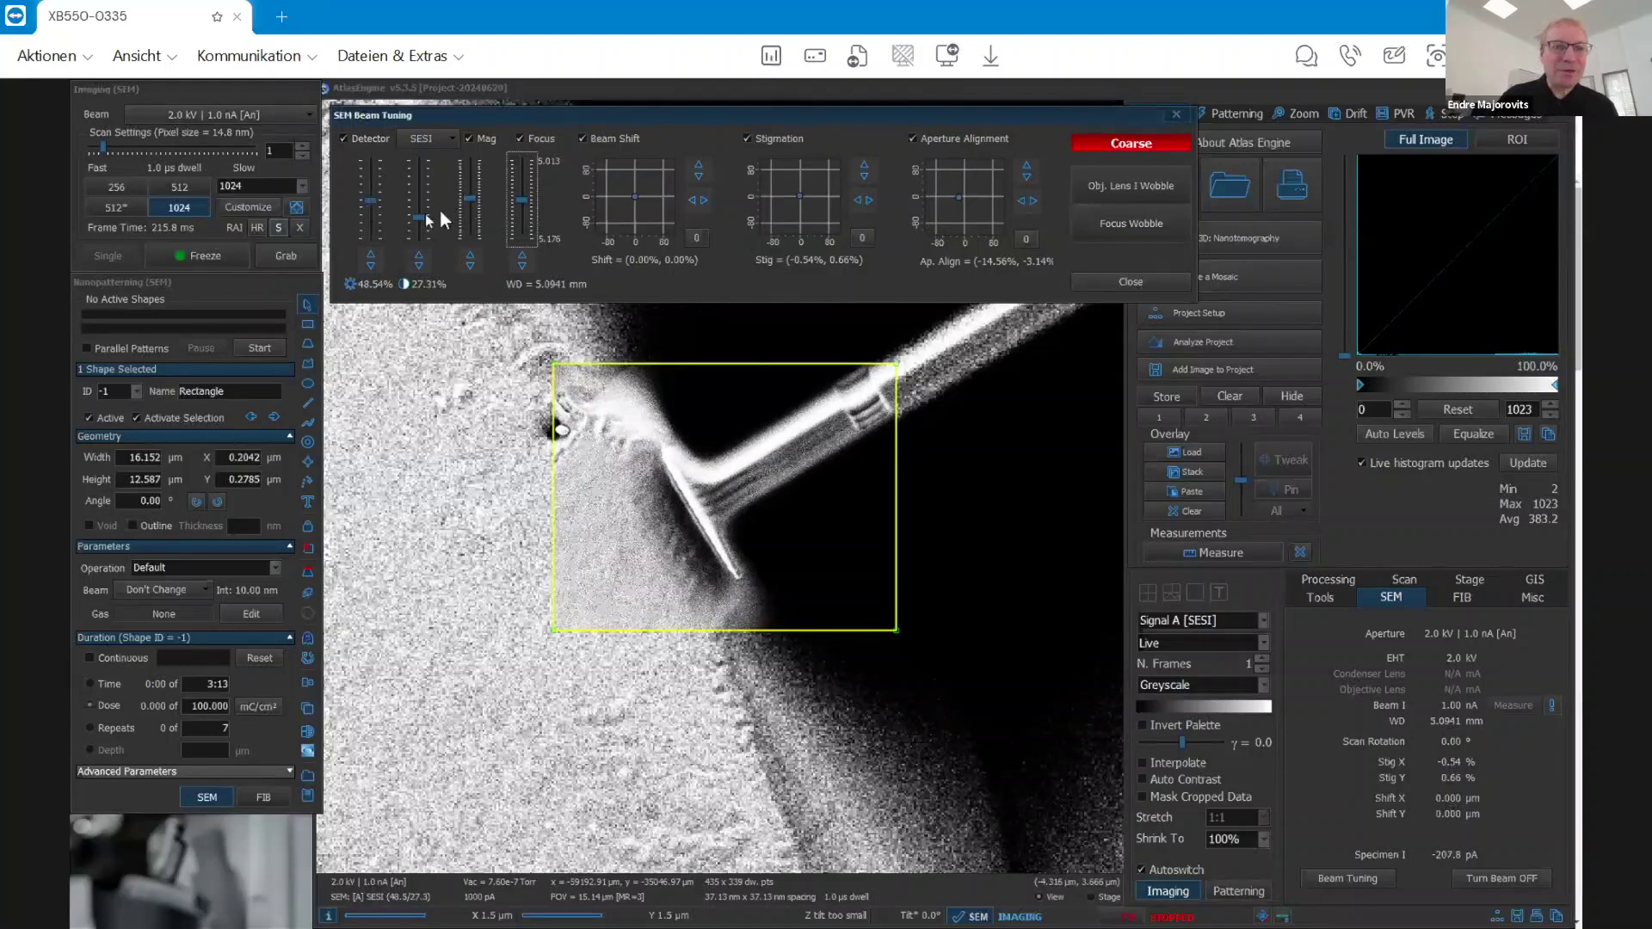
click(219, 220)
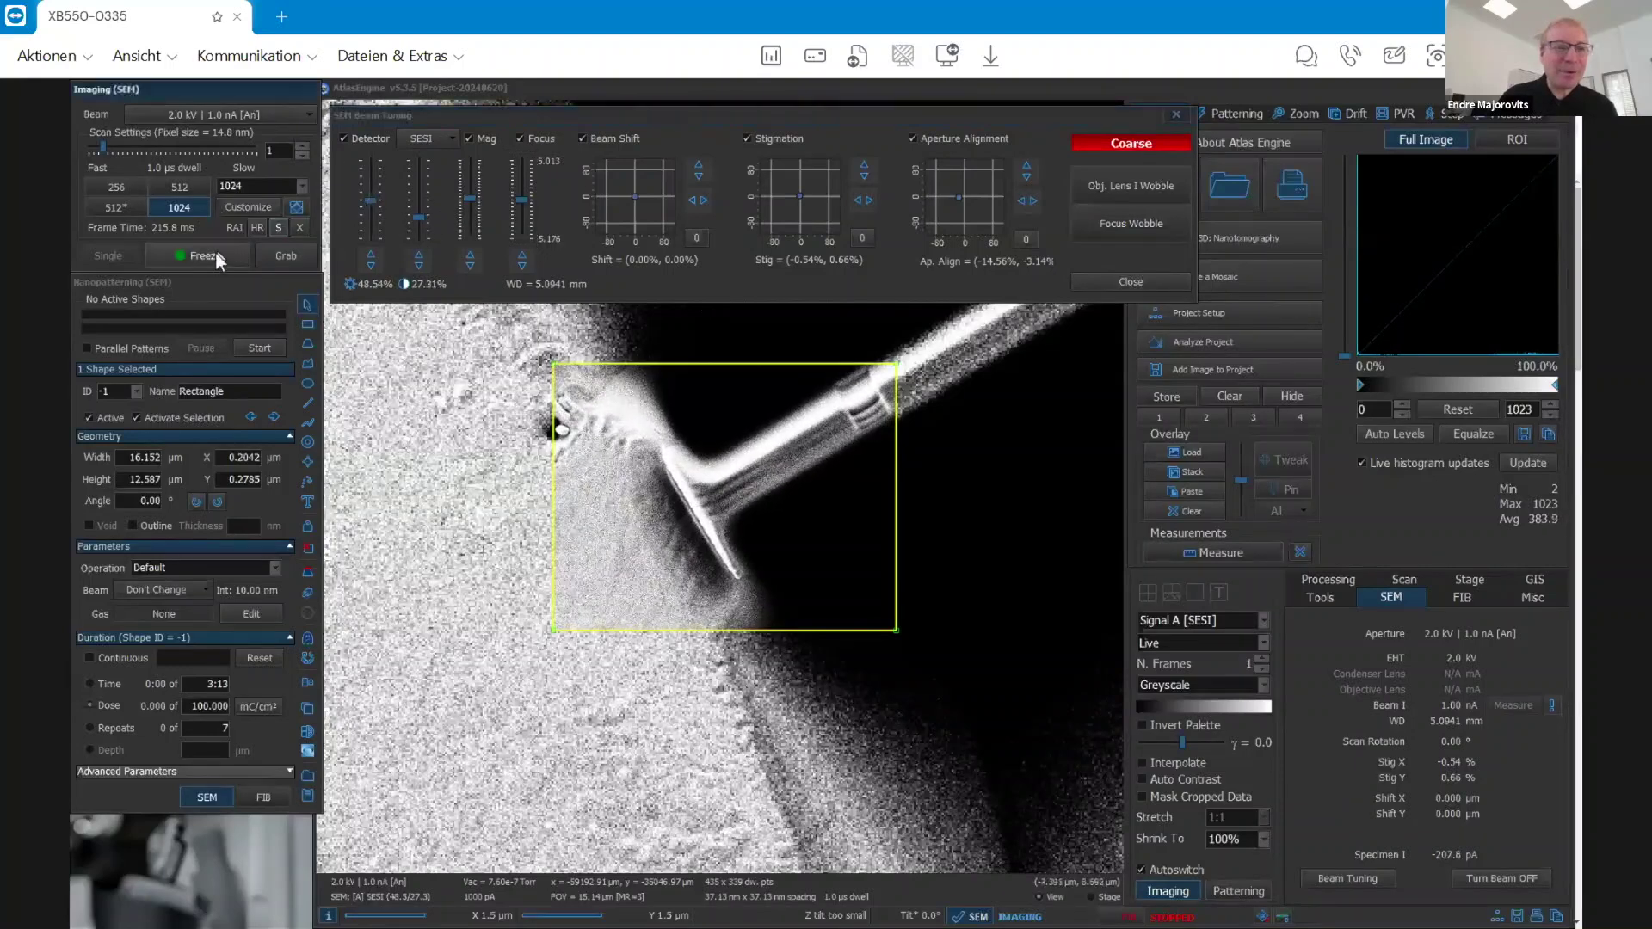
Step: Restart continuous scanning over the full frame and set the magnification to a field of view of about 24 µm around the lamella
click(202, 256)
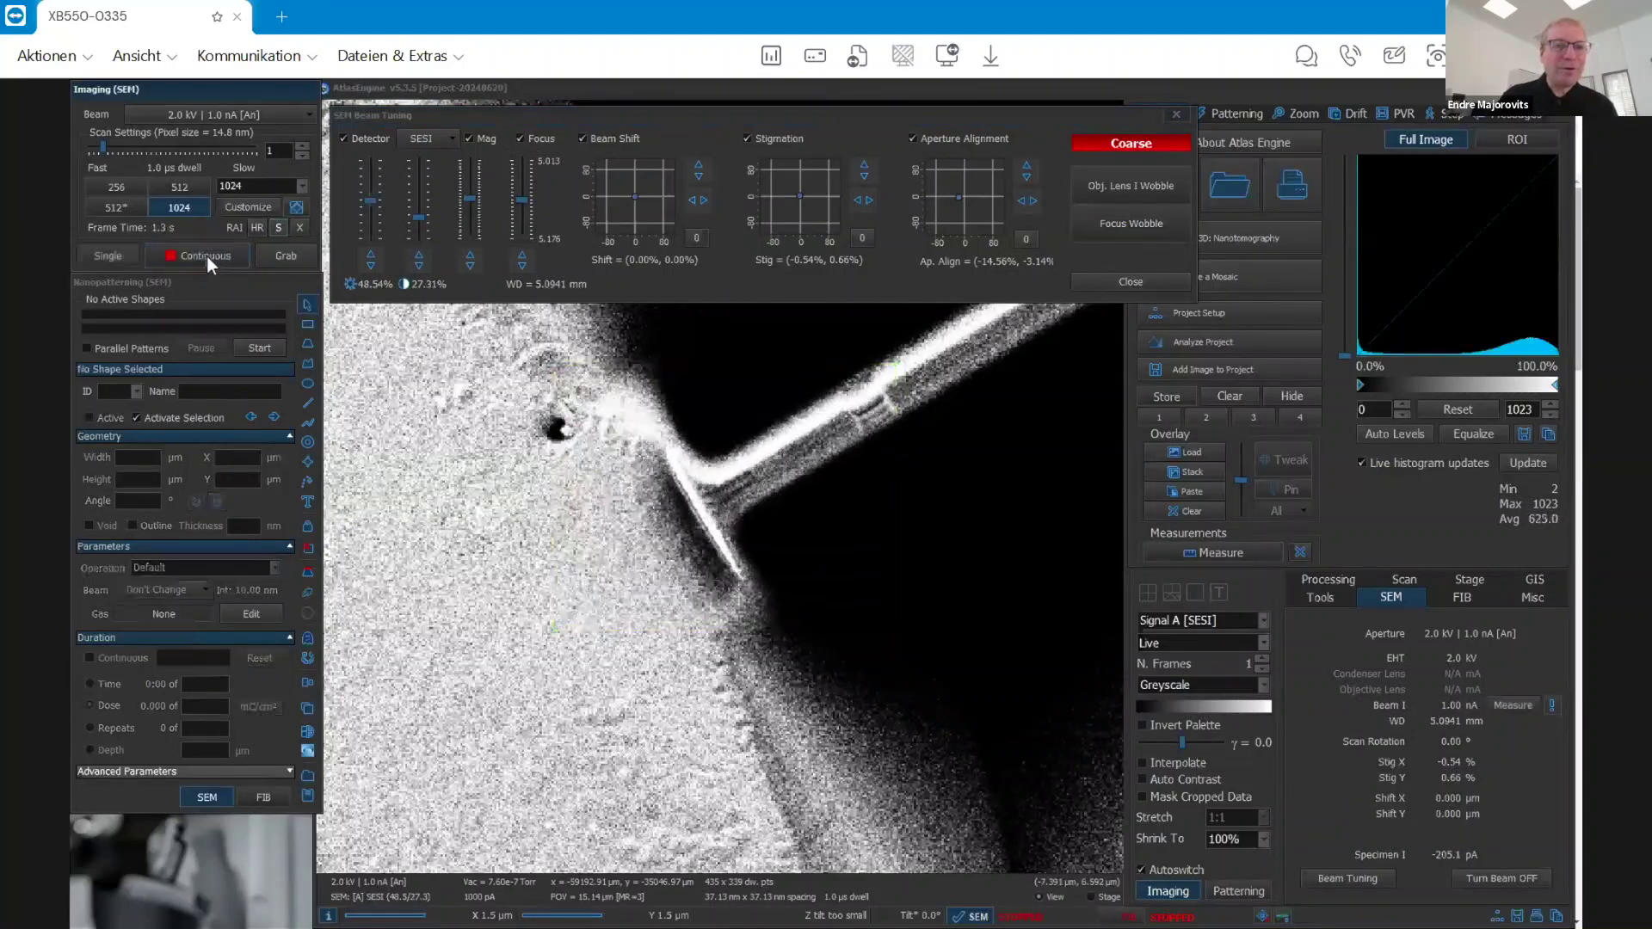
click(207, 254)
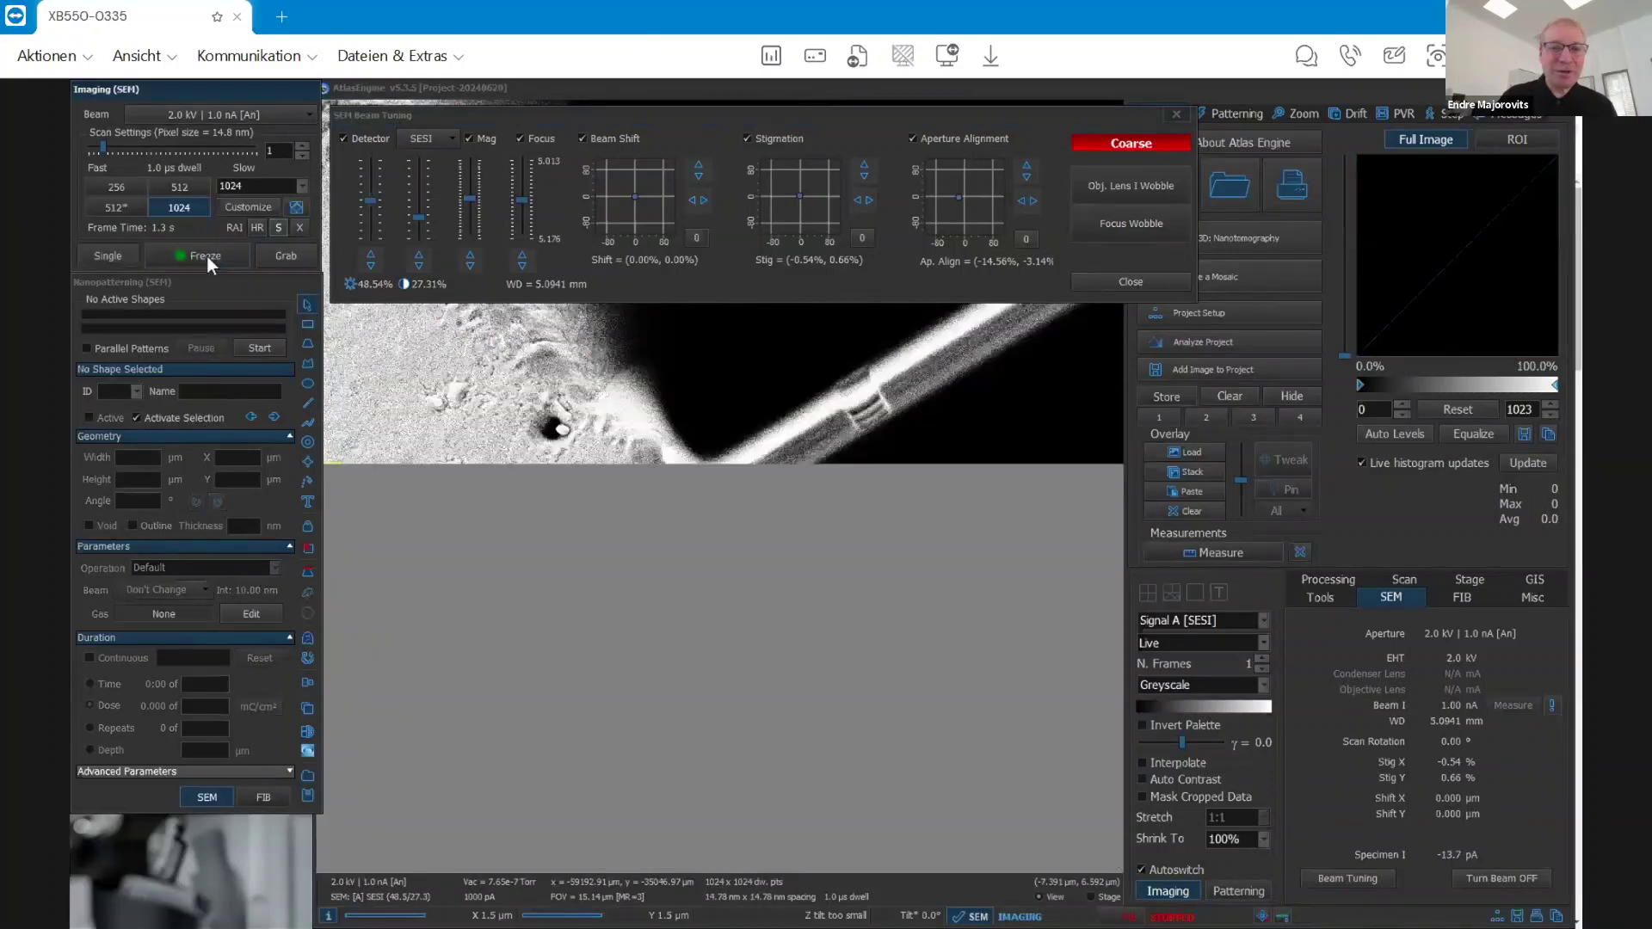
click(477, 193)
scroll(470, 198, down, 4)
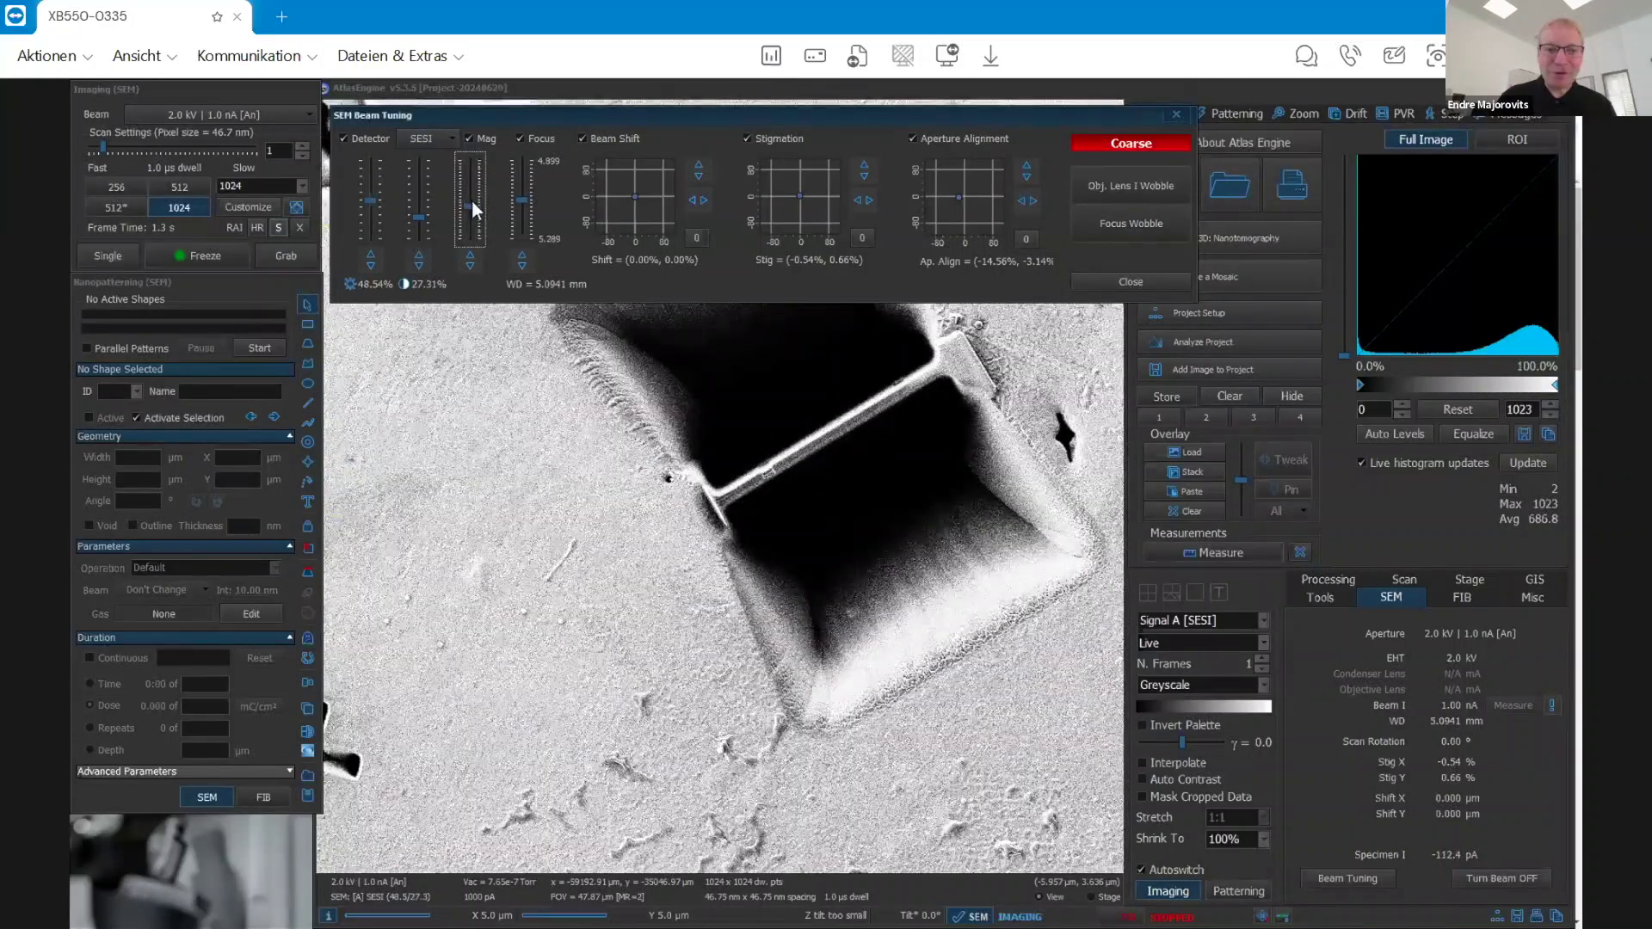
scroll(472, 200, up, 3)
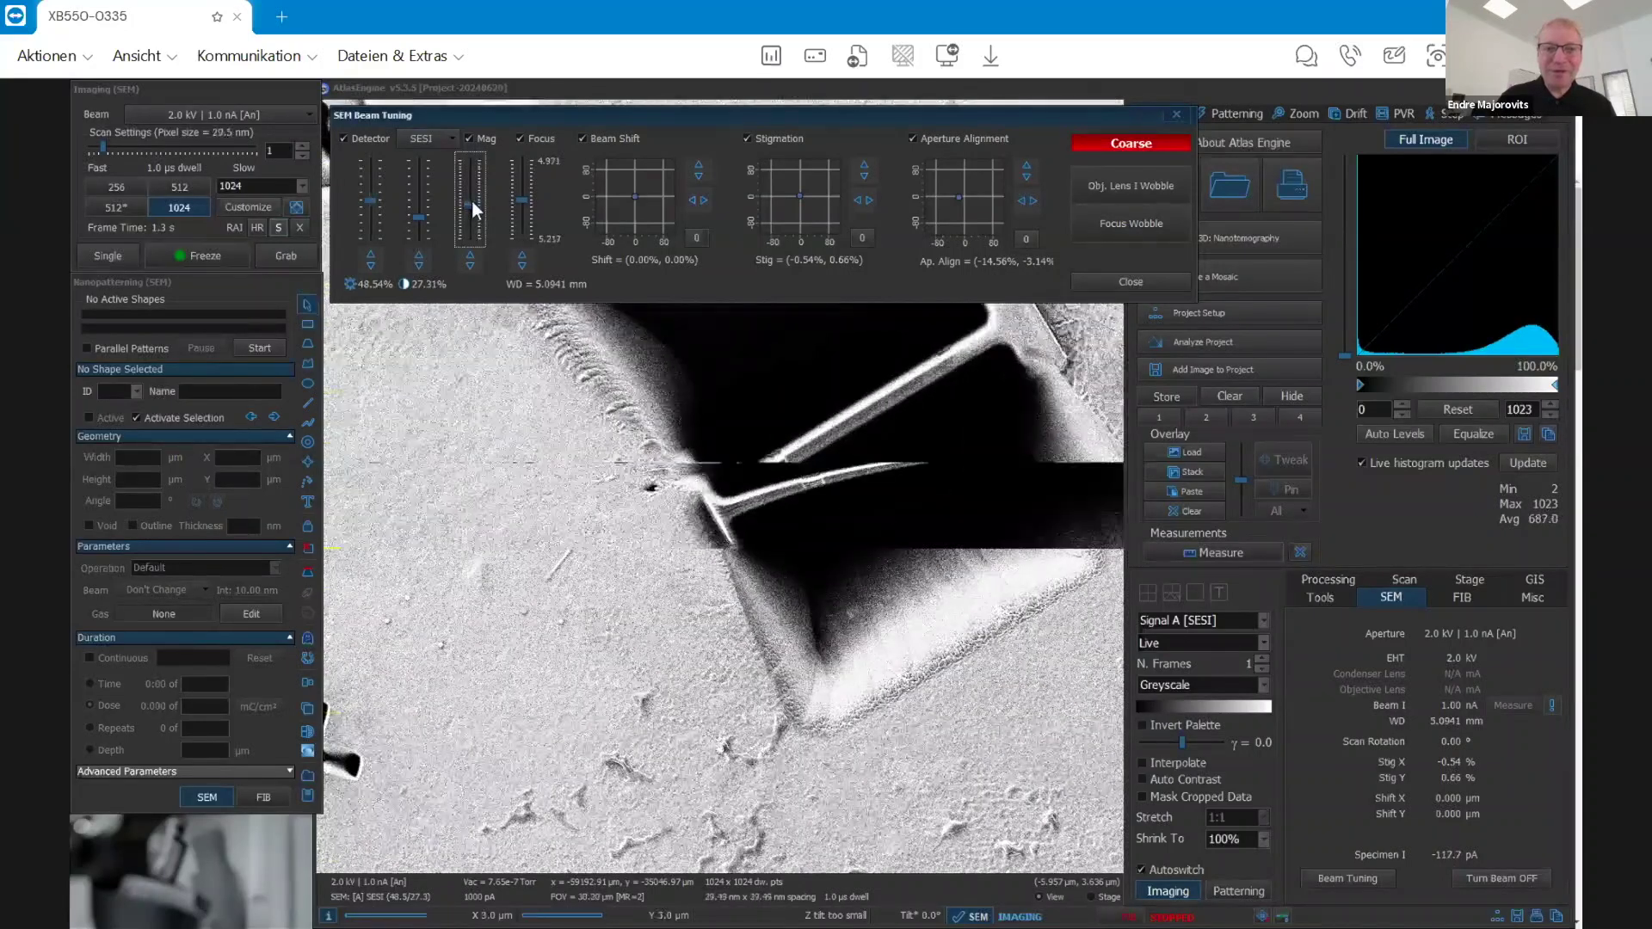
click(682, 446)
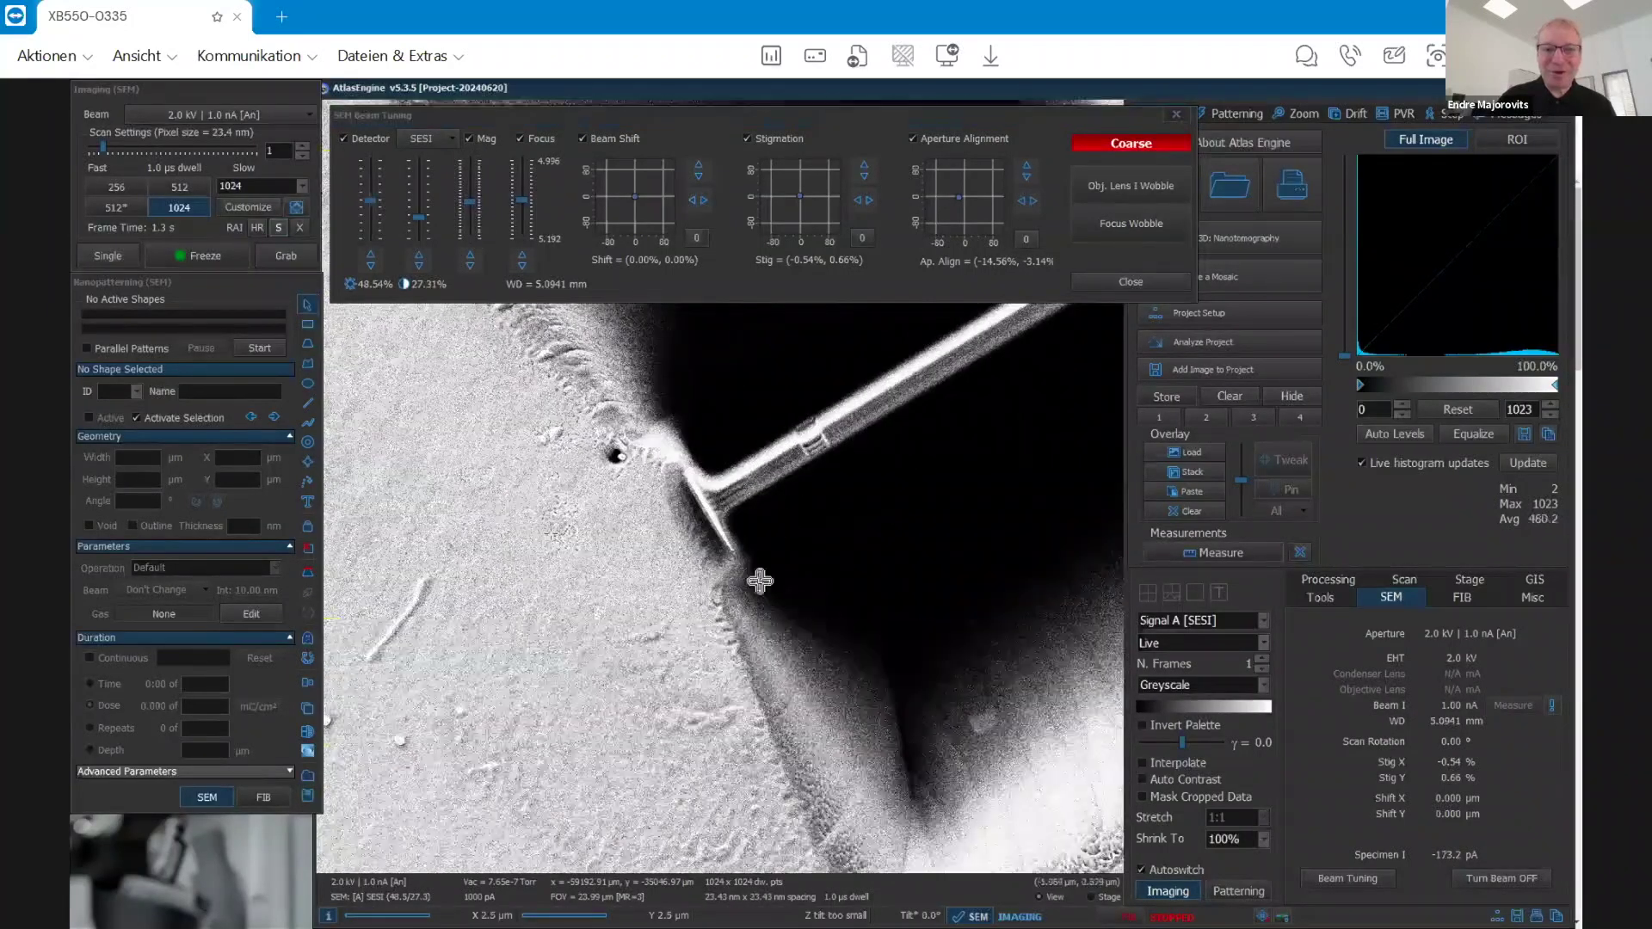
Step: Run Auto Focus on the SEM image, acknowledge its completion and close SEM Beam Tuning
click(1320, 599)
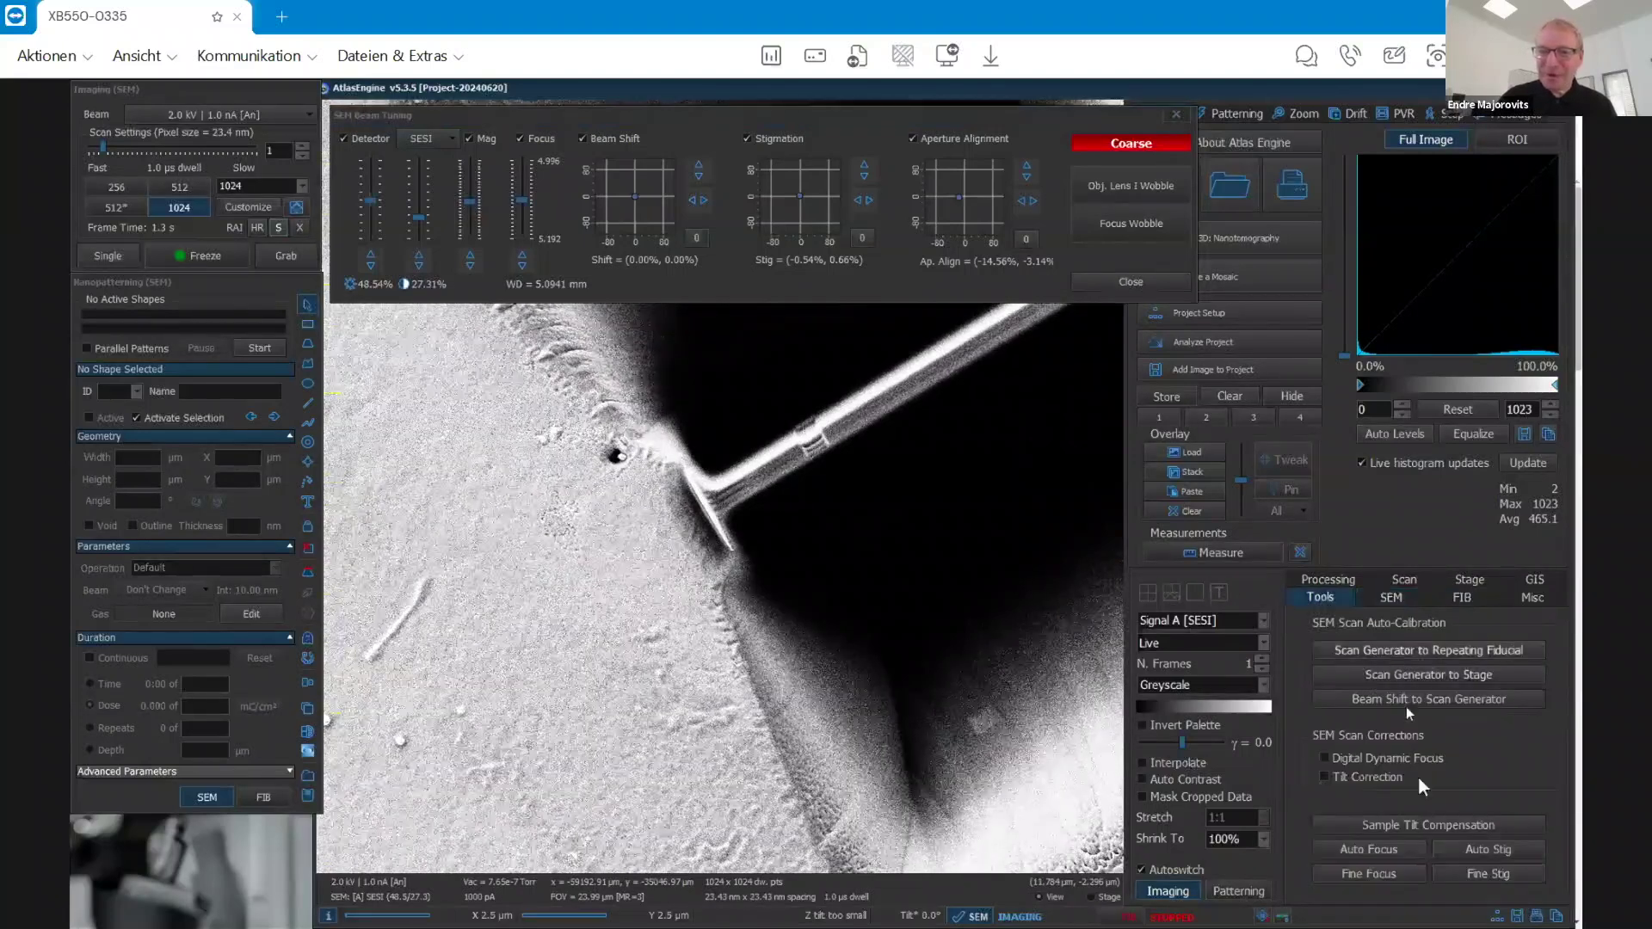
click(1358, 847)
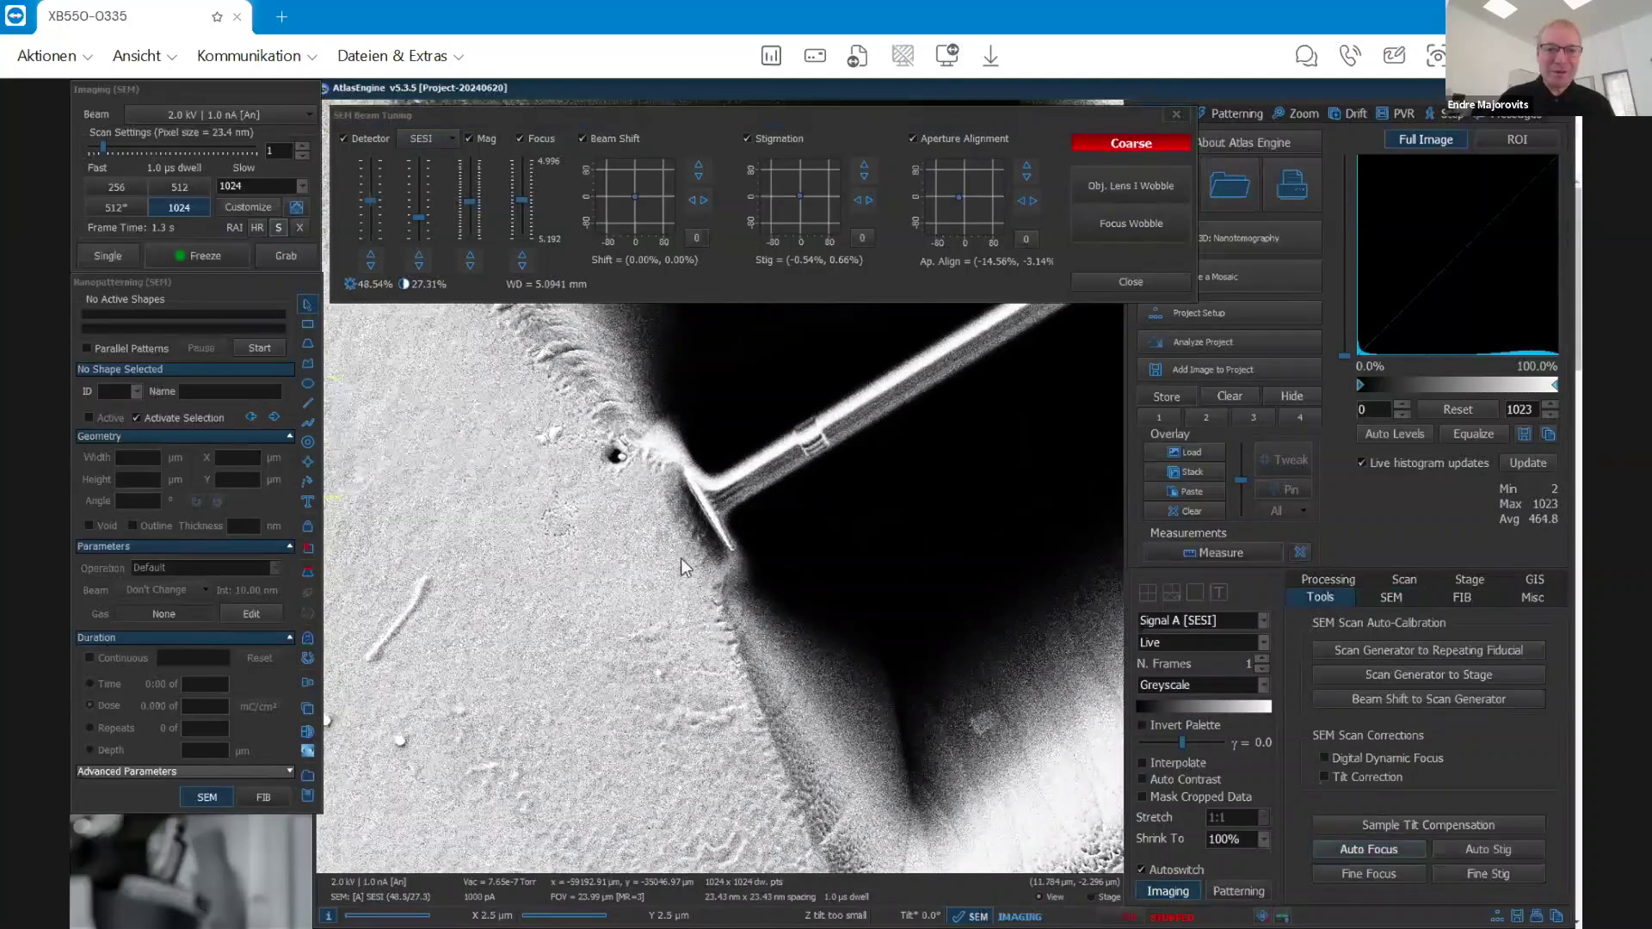
click(1377, 849)
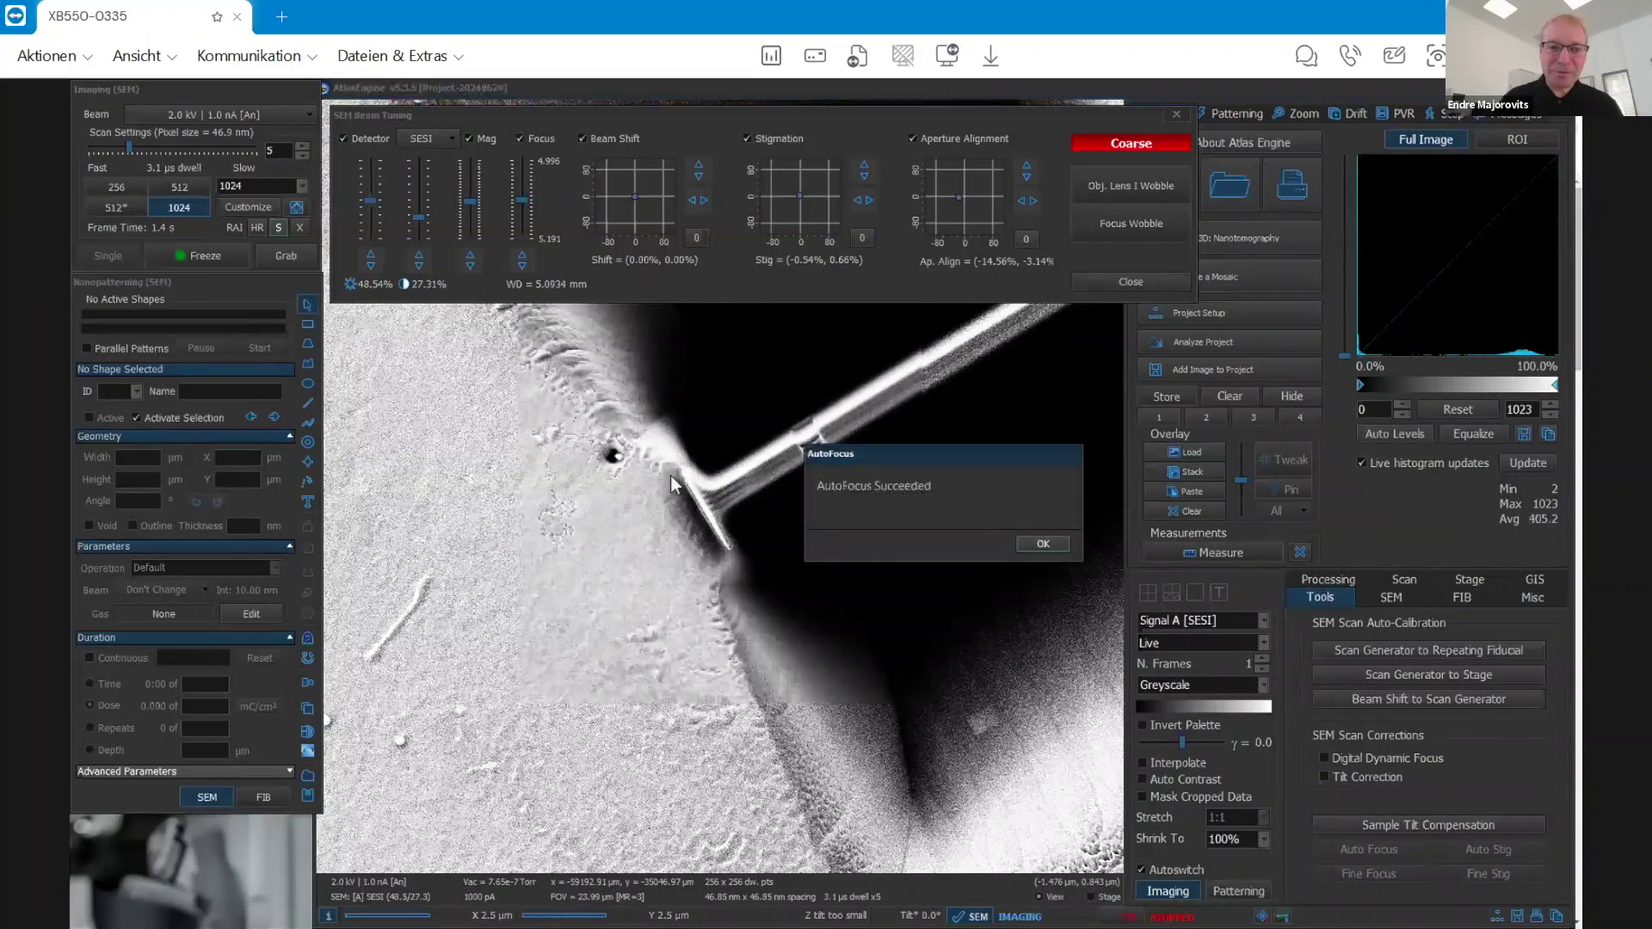
click(1043, 544)
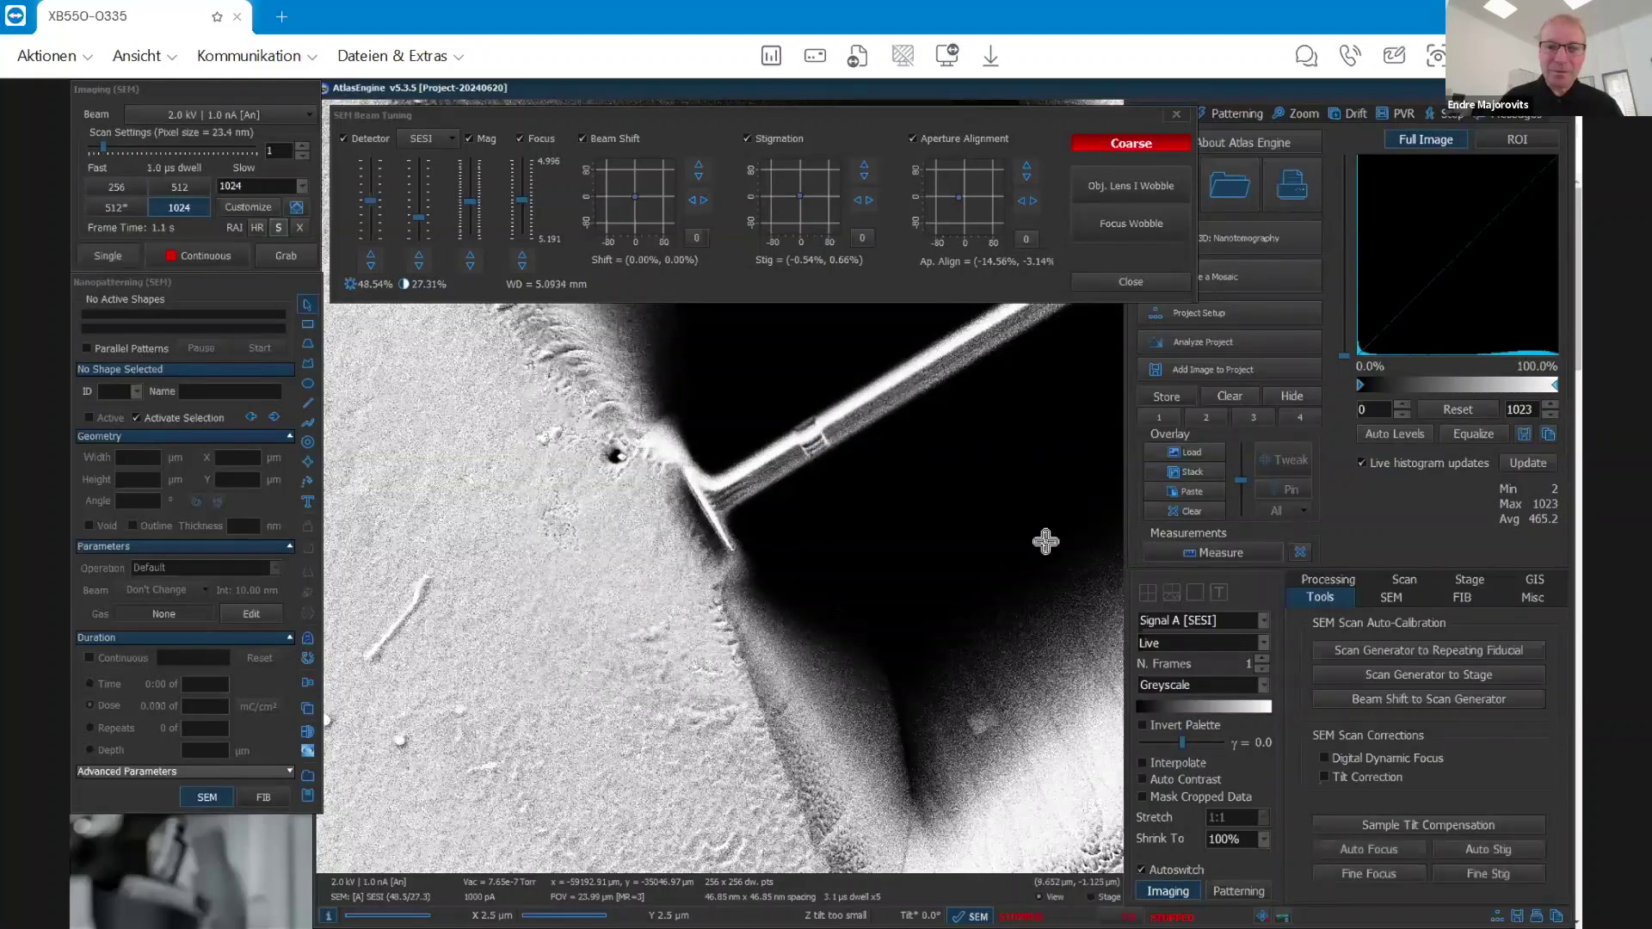
click(1124, 284)
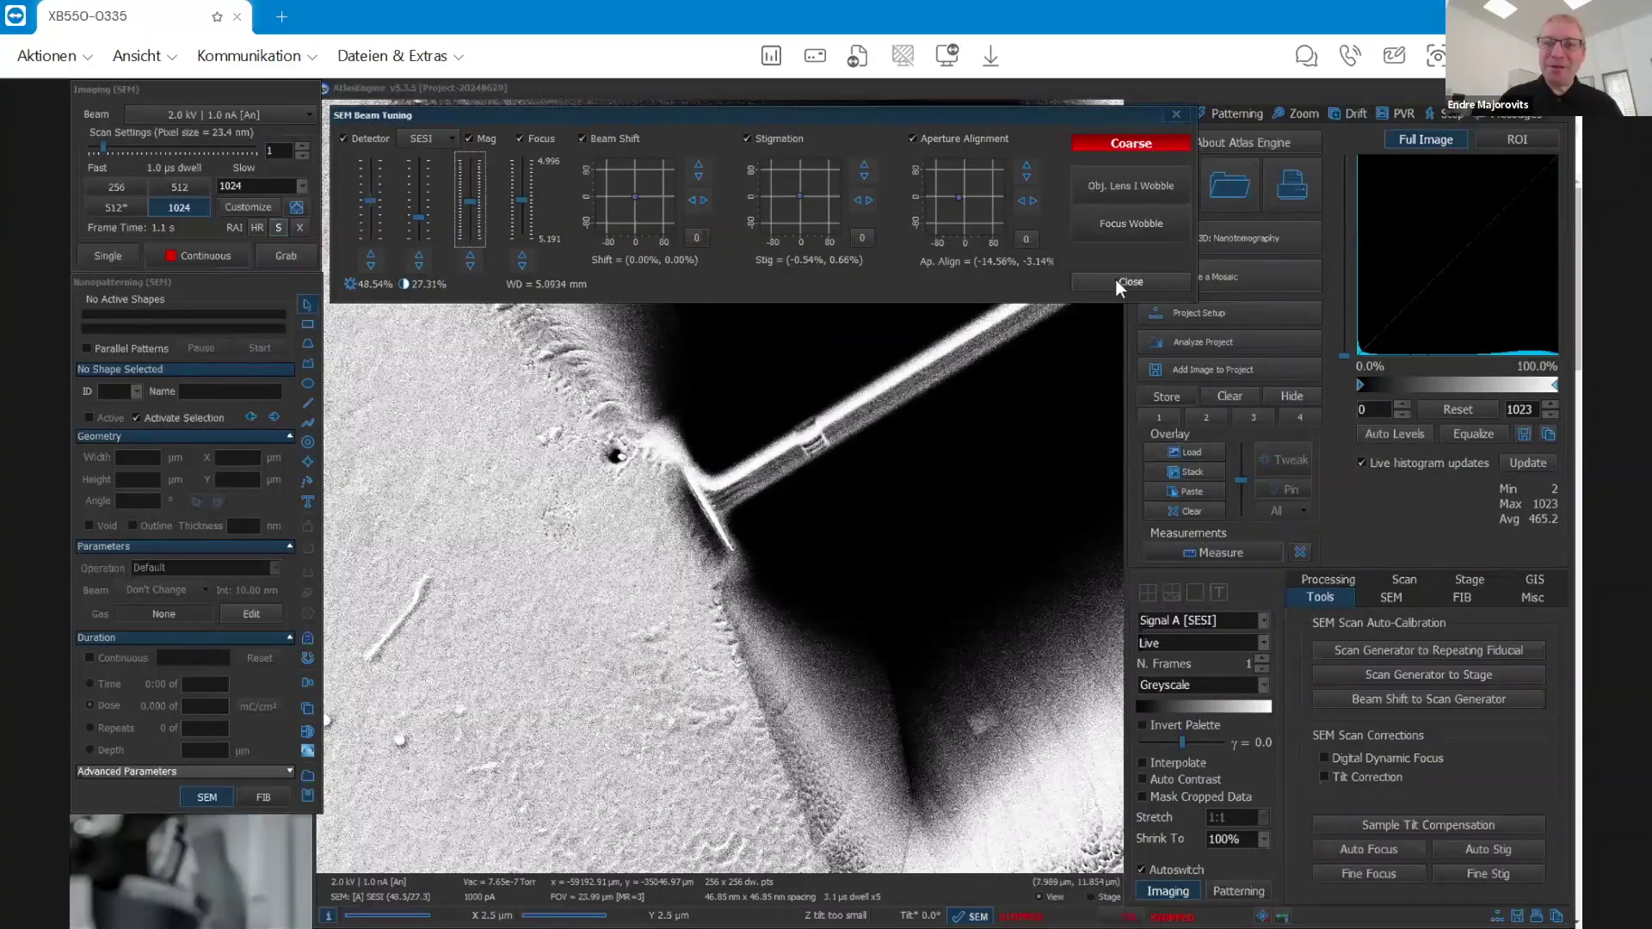
click(1117, 280)
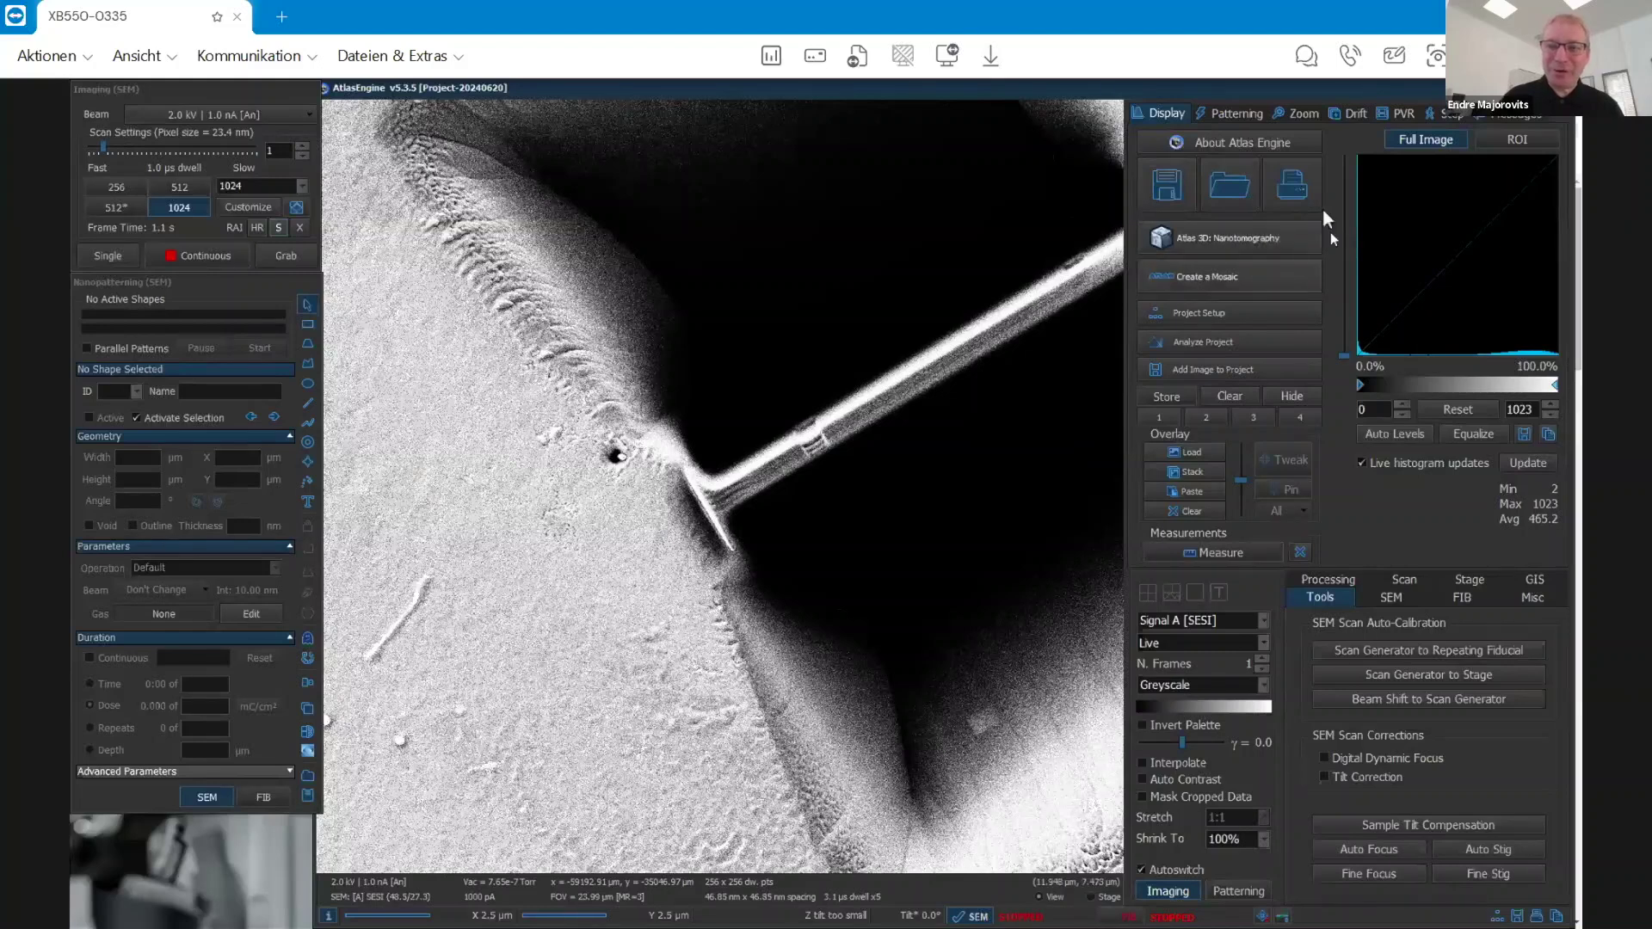
Step: Start a new Atlas 3D Nanotomography setup and open its Sample Prep settings
click(1209, 238)
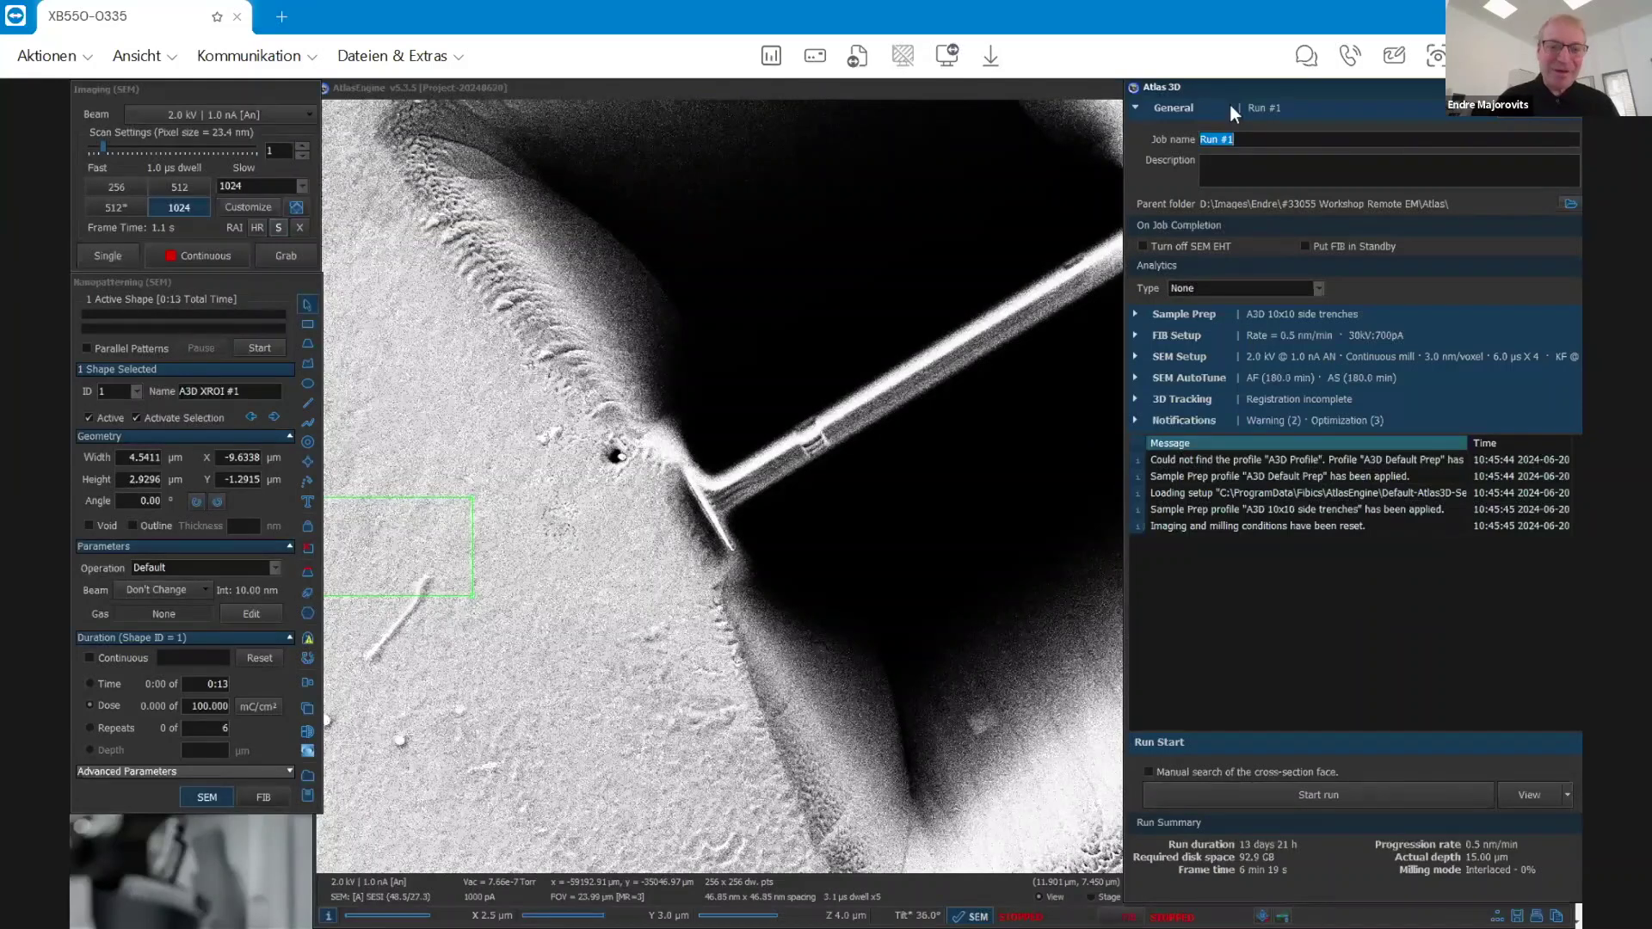
click(1096, 325)
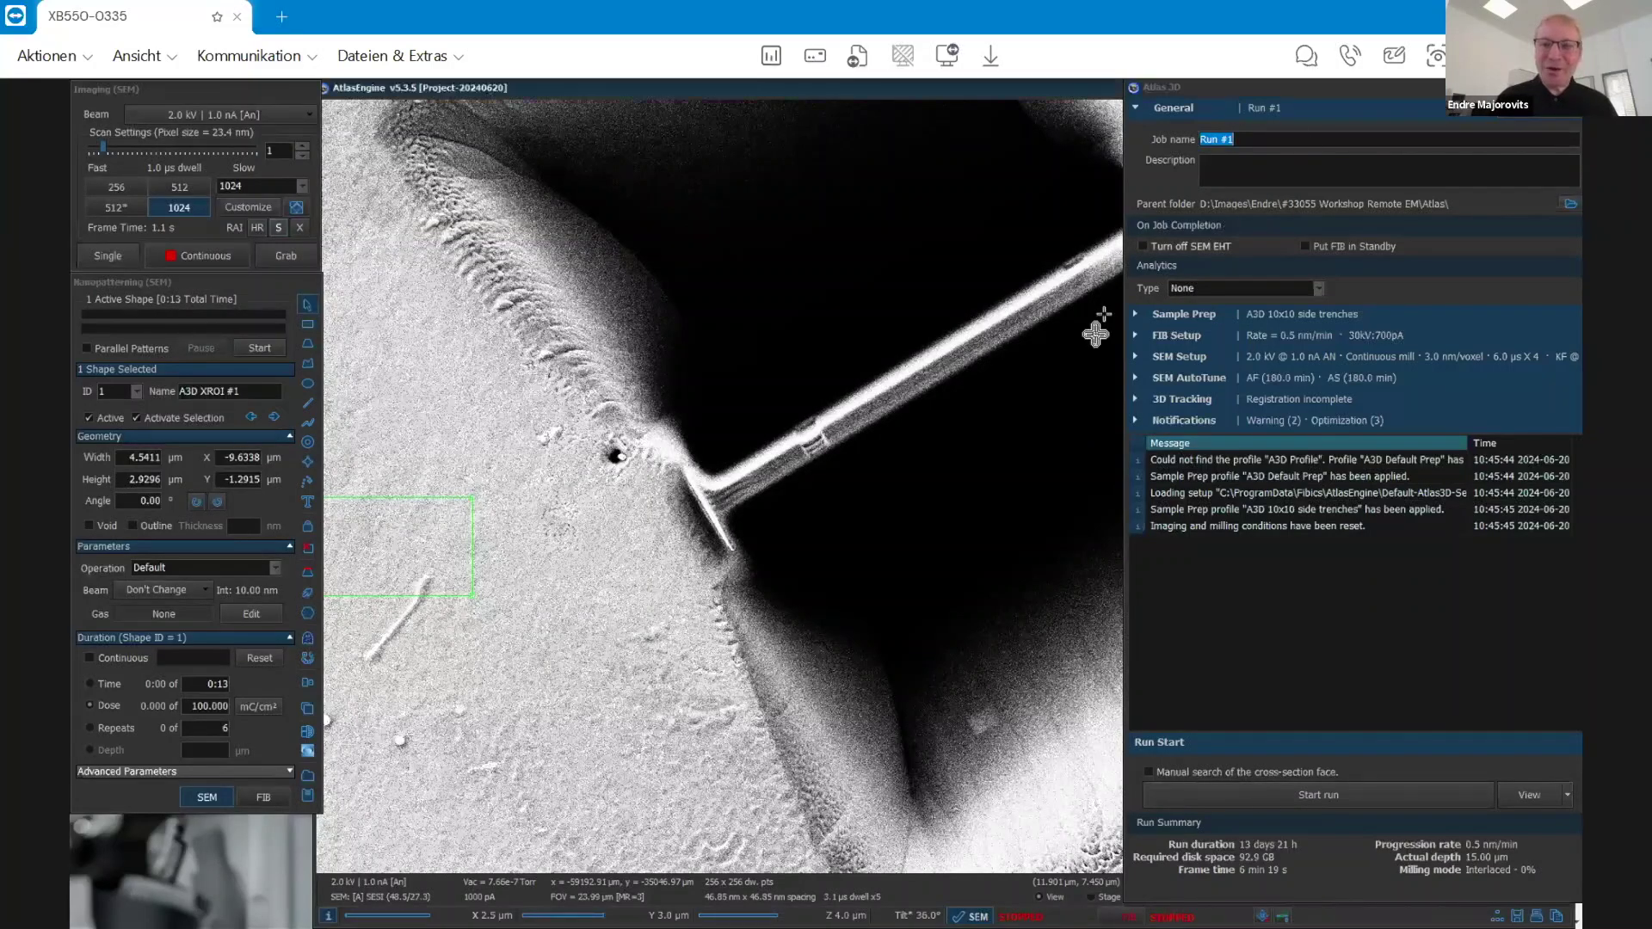
click(1136, 316)
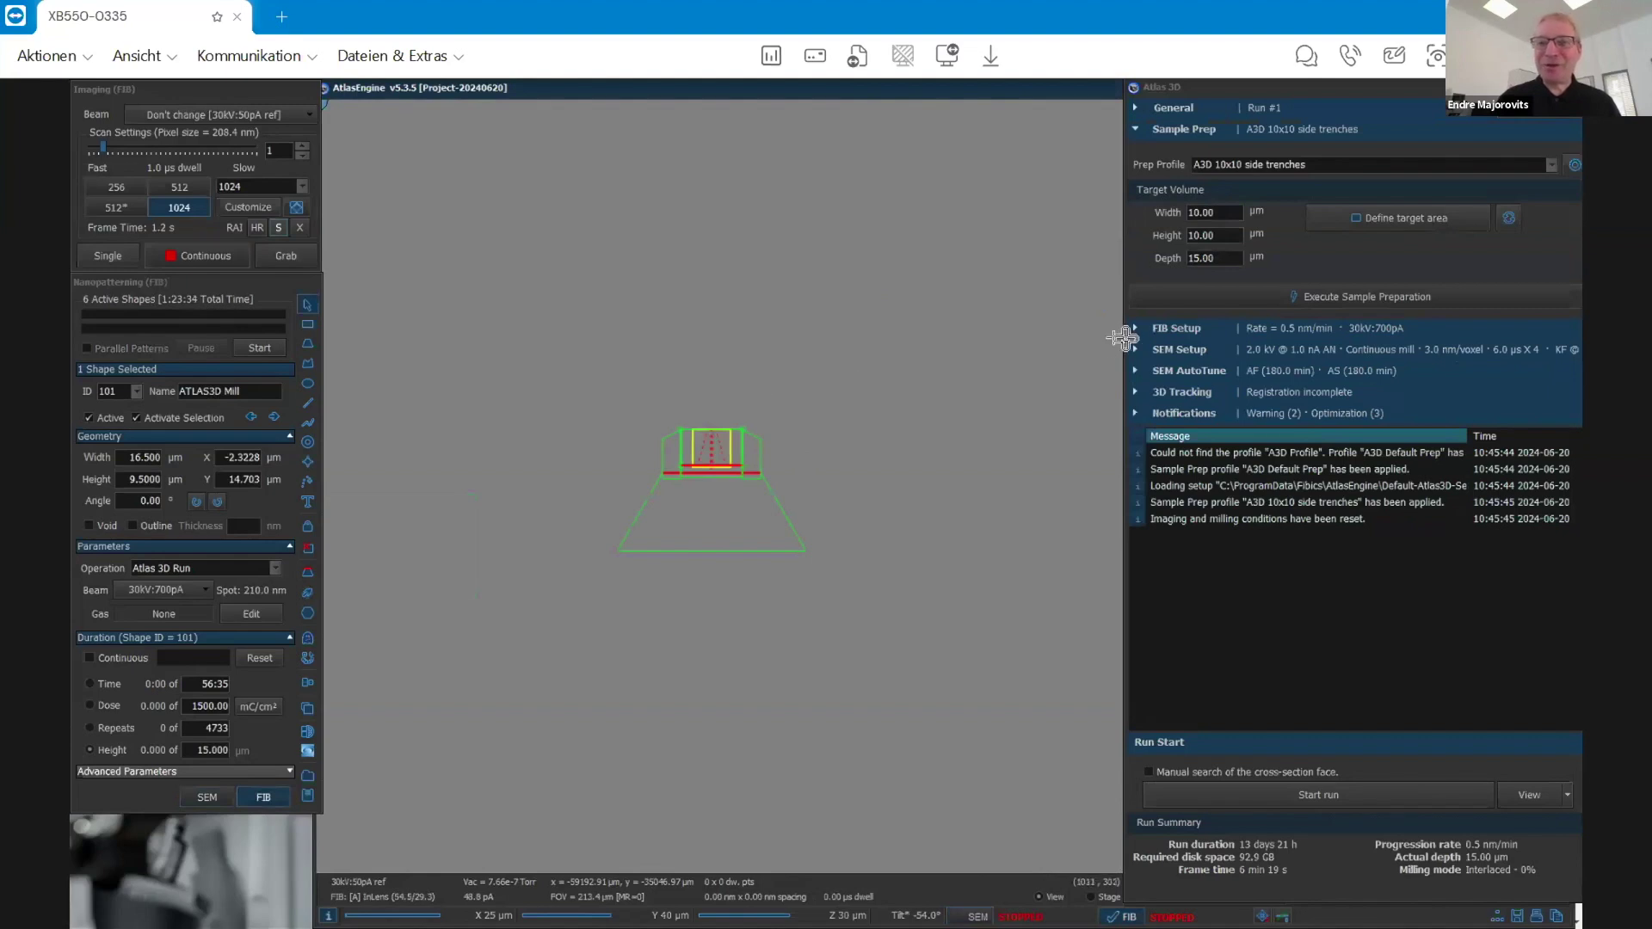
Step: Set the sample preparation target volume to 20 µm width, 20 µm height and 30 µm depth
drag(1219, 213, 1186, 213)
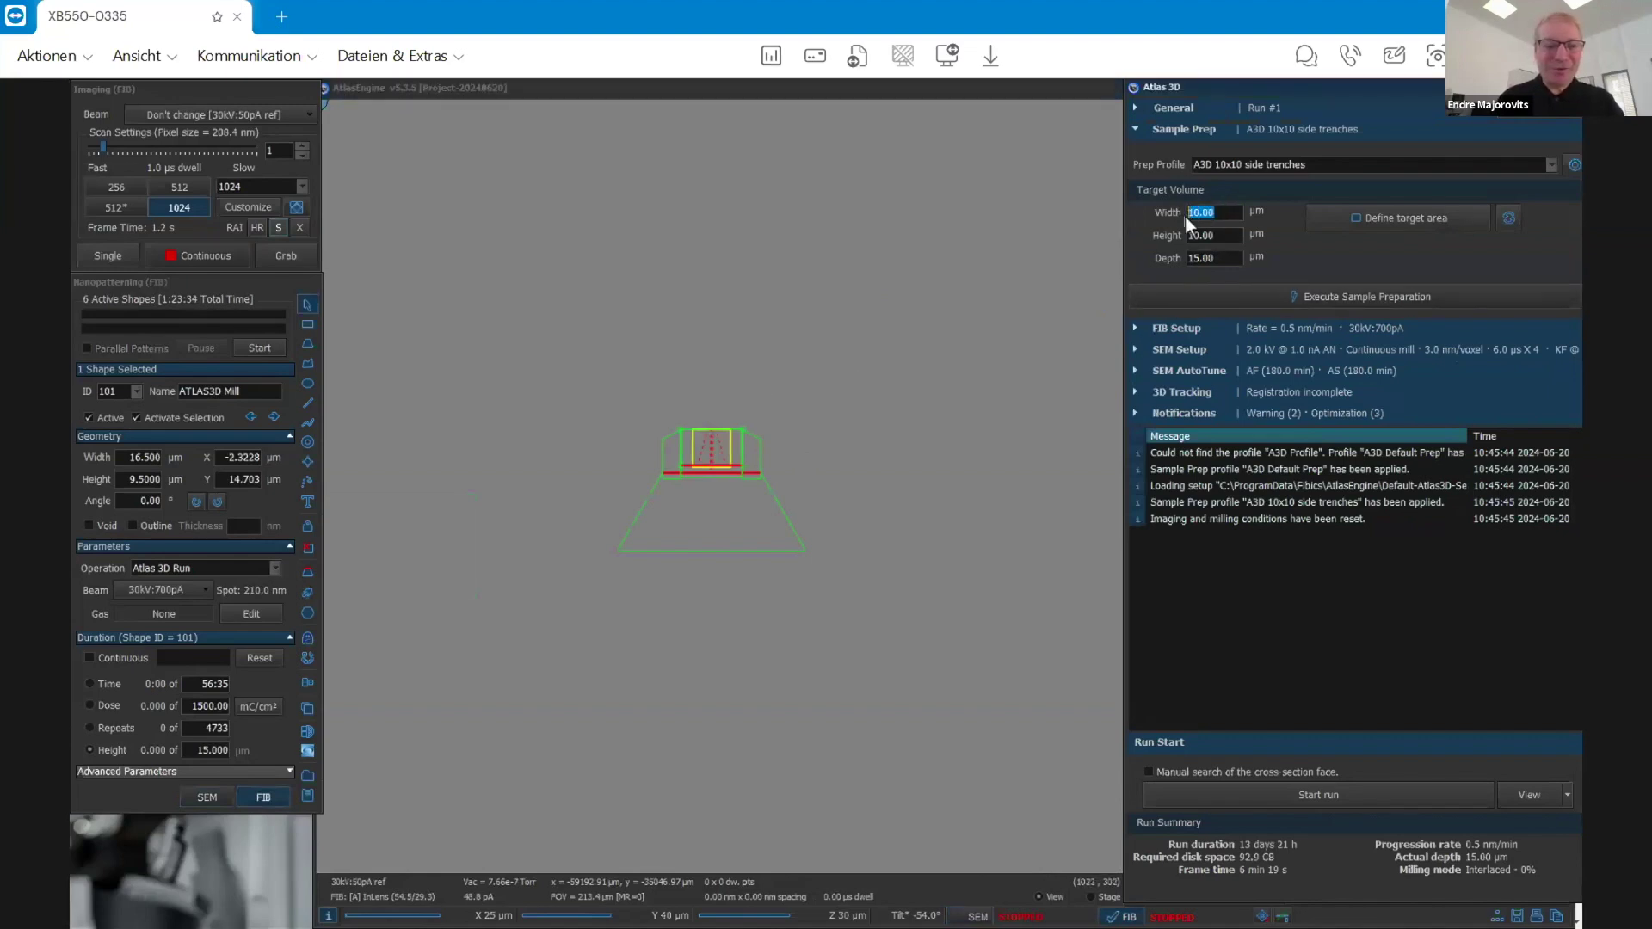
key(Tab)
text(2)
key(Tab)
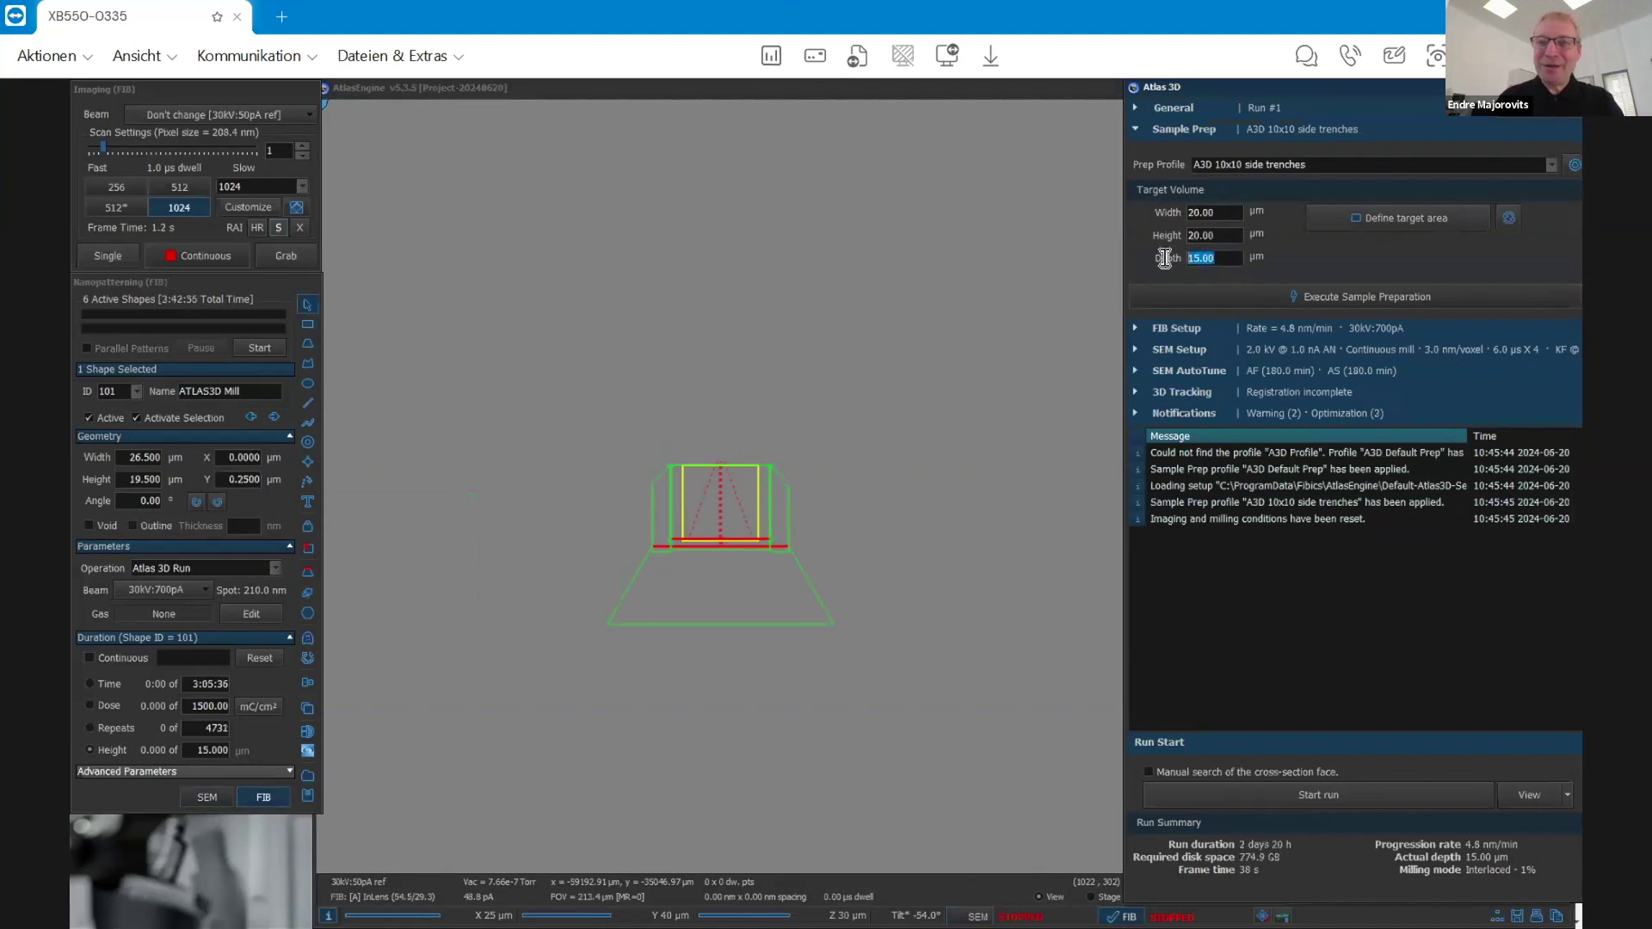
text(30)
key(Tab)
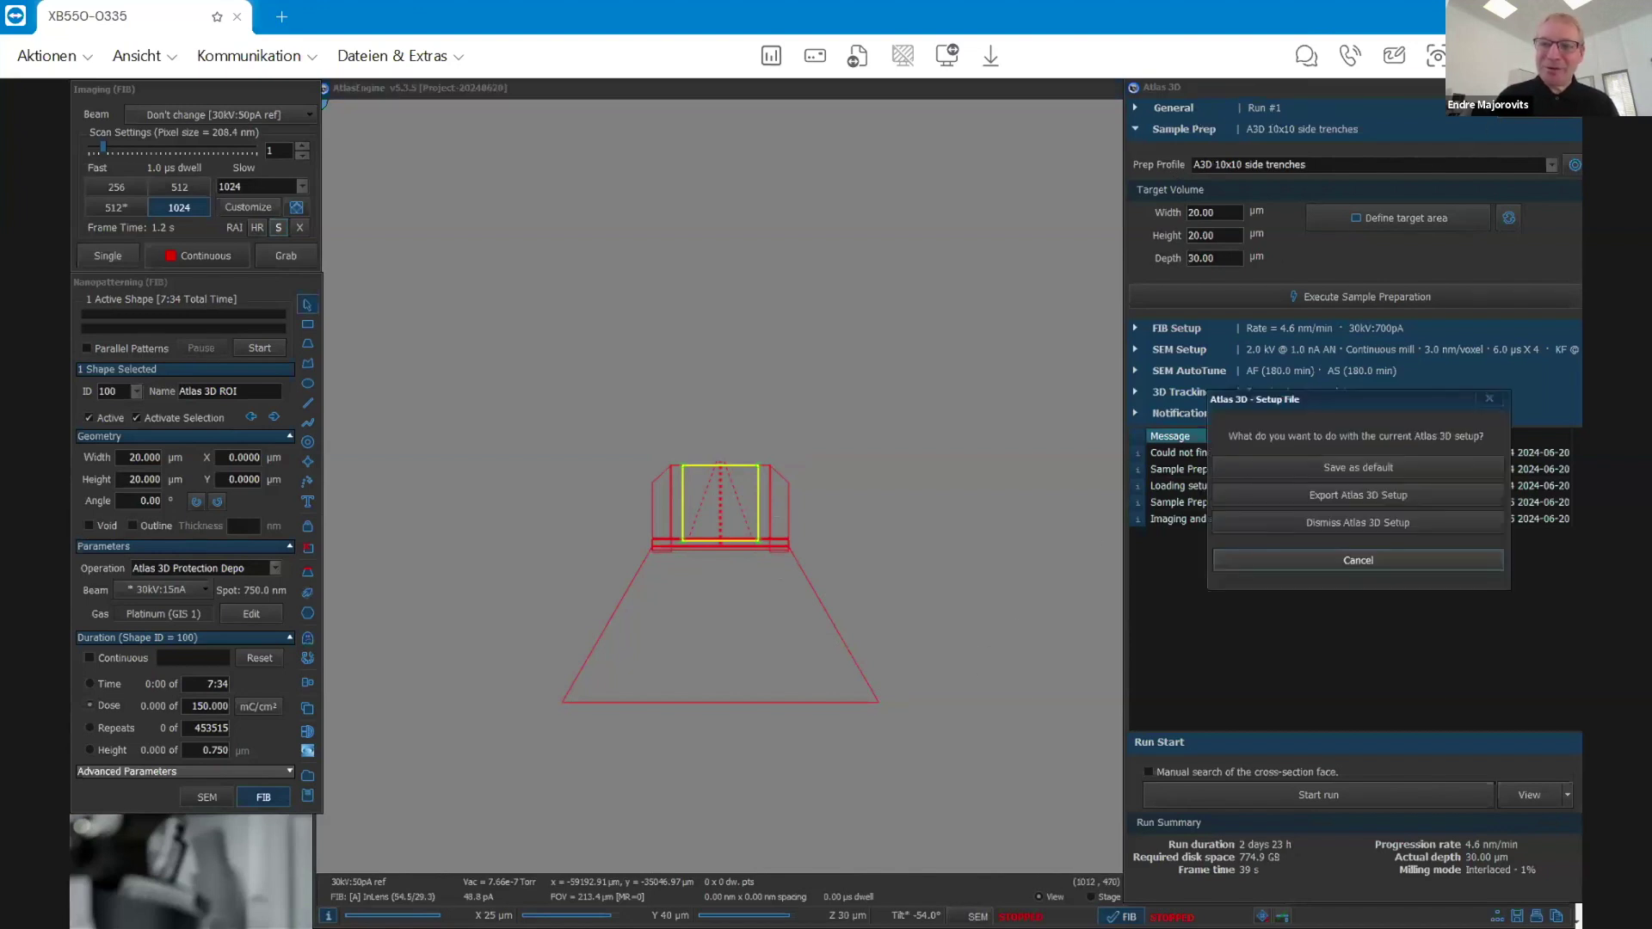
Step: Dismiss the Atlas 3D setup, switch back to SEM imaging and leave AtlasEngine for SmartSEM
click(1345, 525)
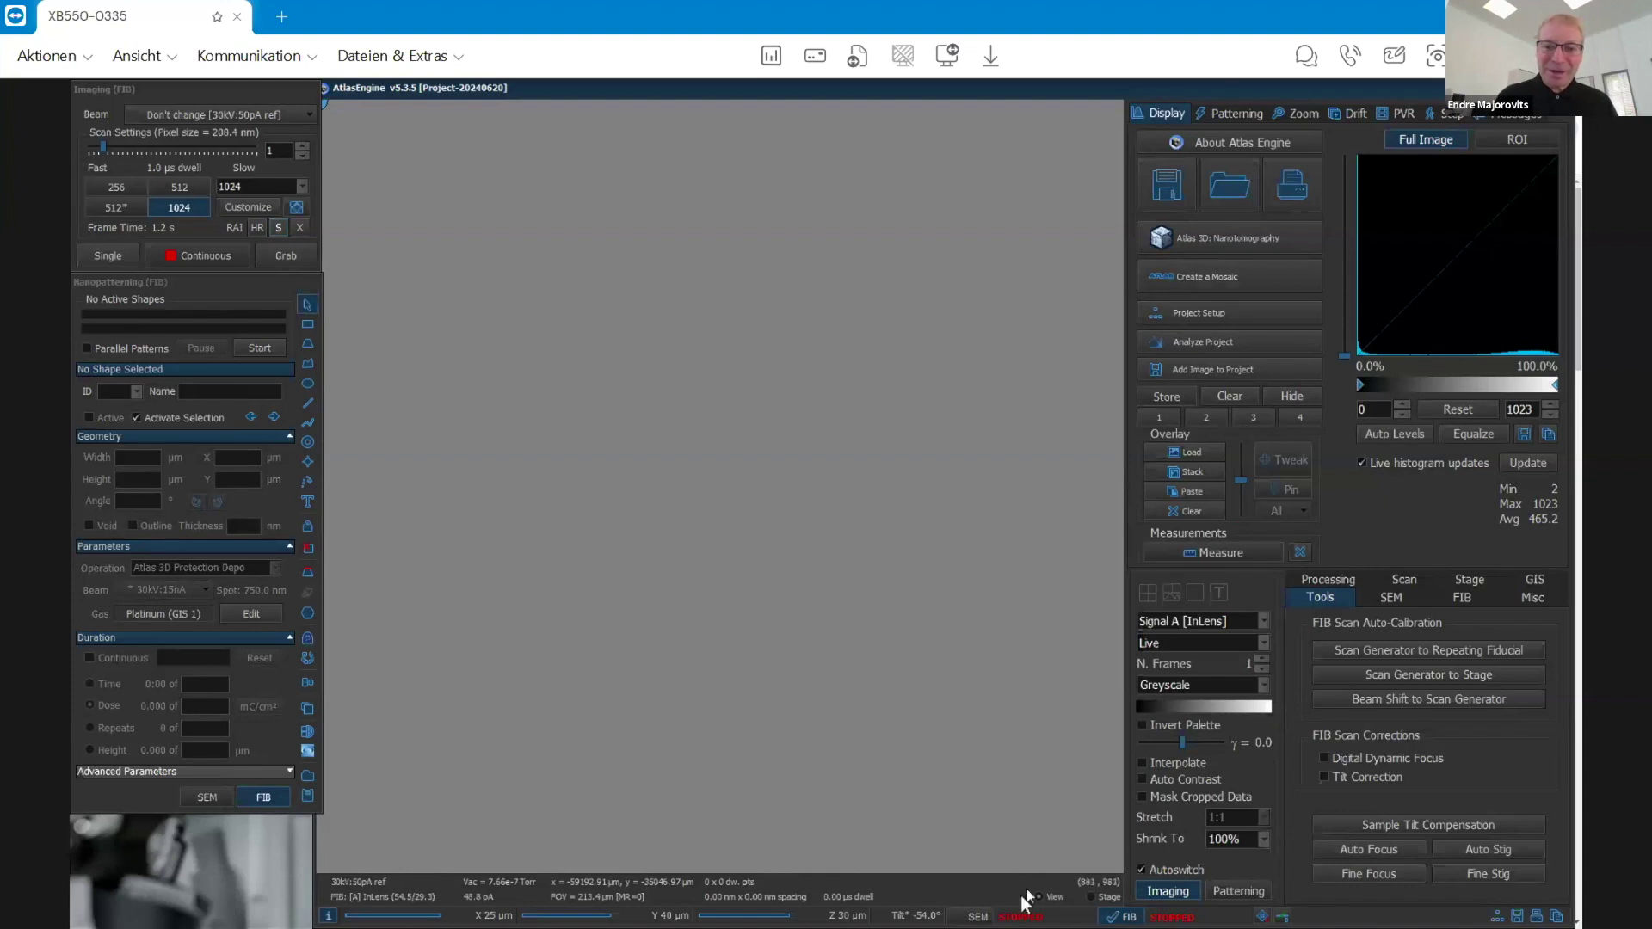
click(976, 917)
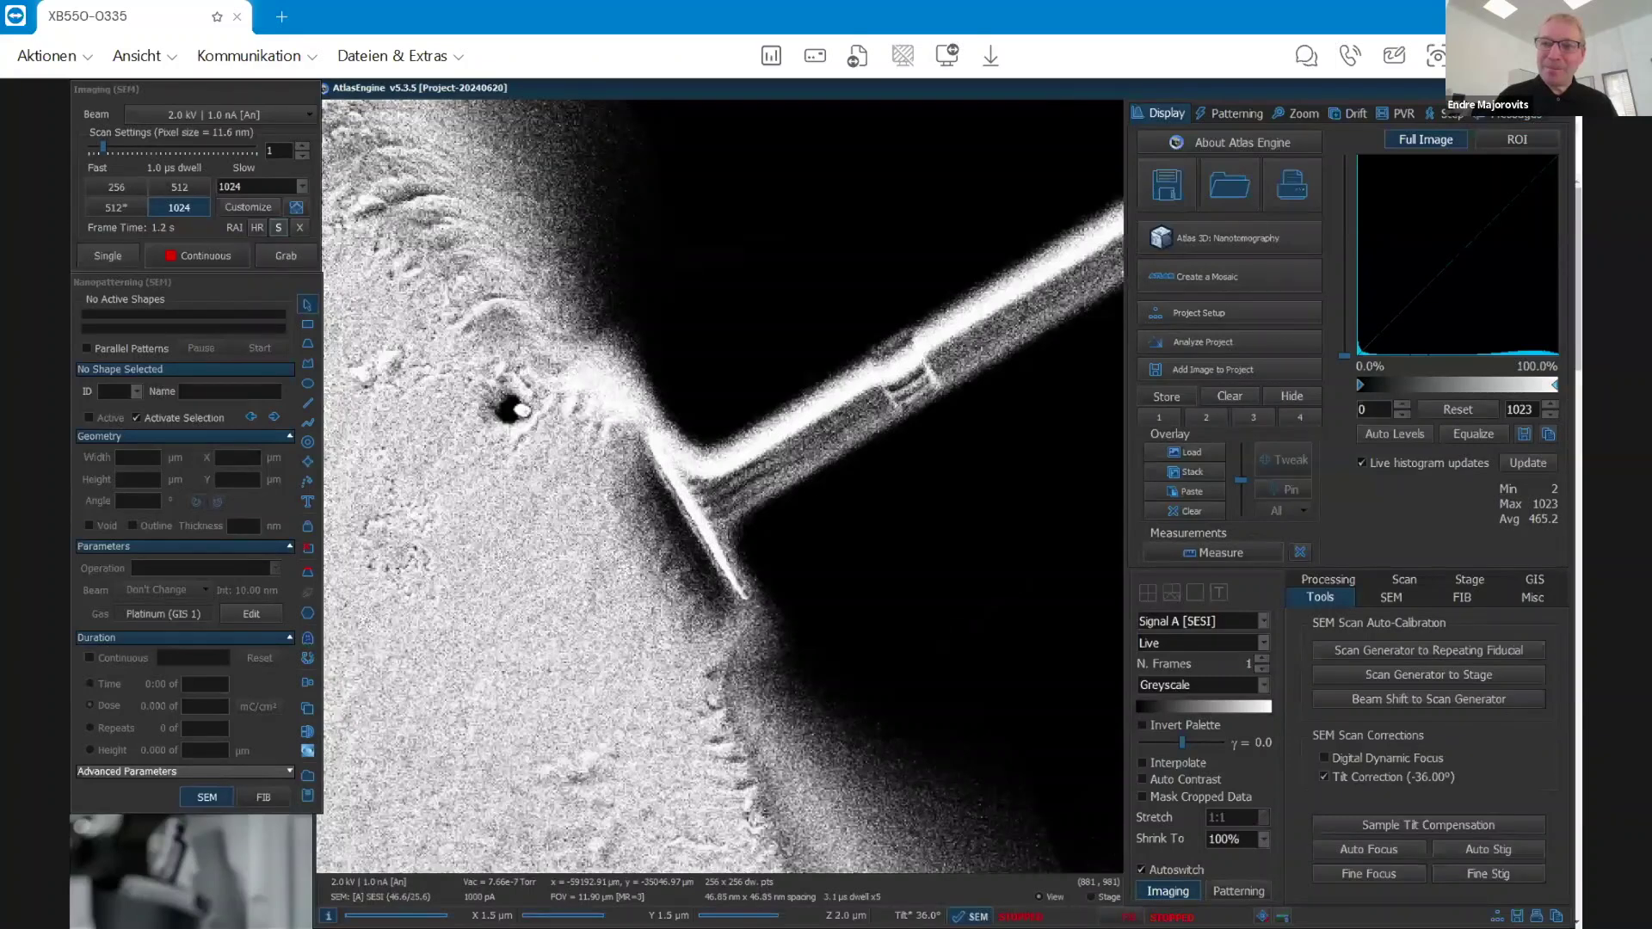
key(alt+F4)
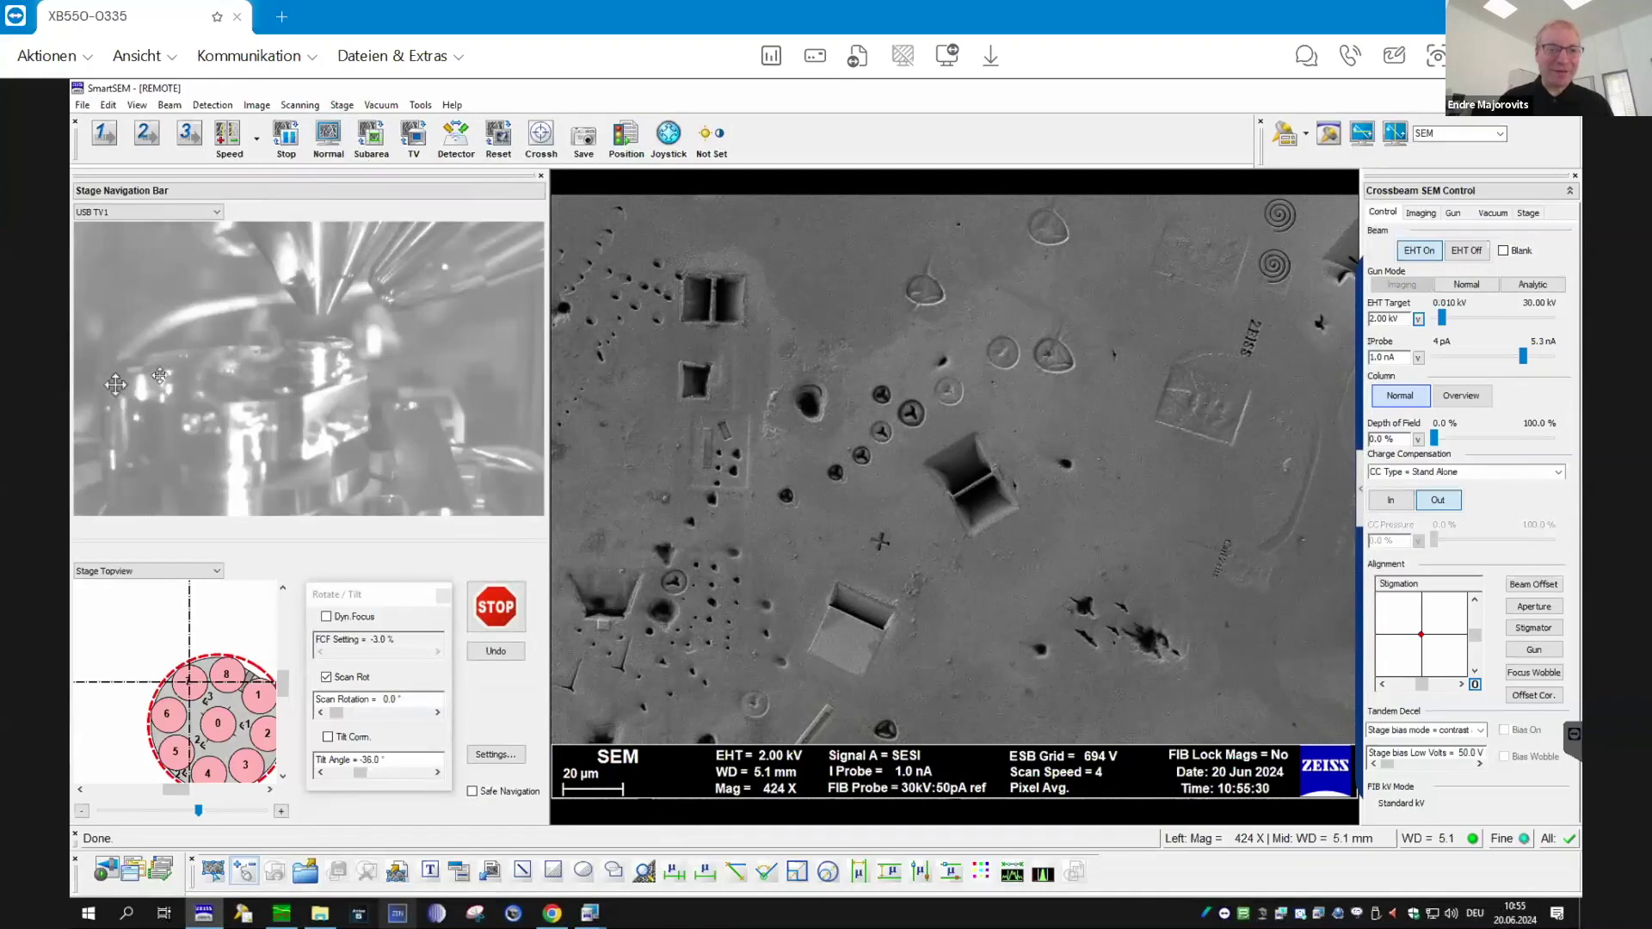
Step: Drive the stage to the saved HeLa stage point and close the Stage Points List
click(627, 138)
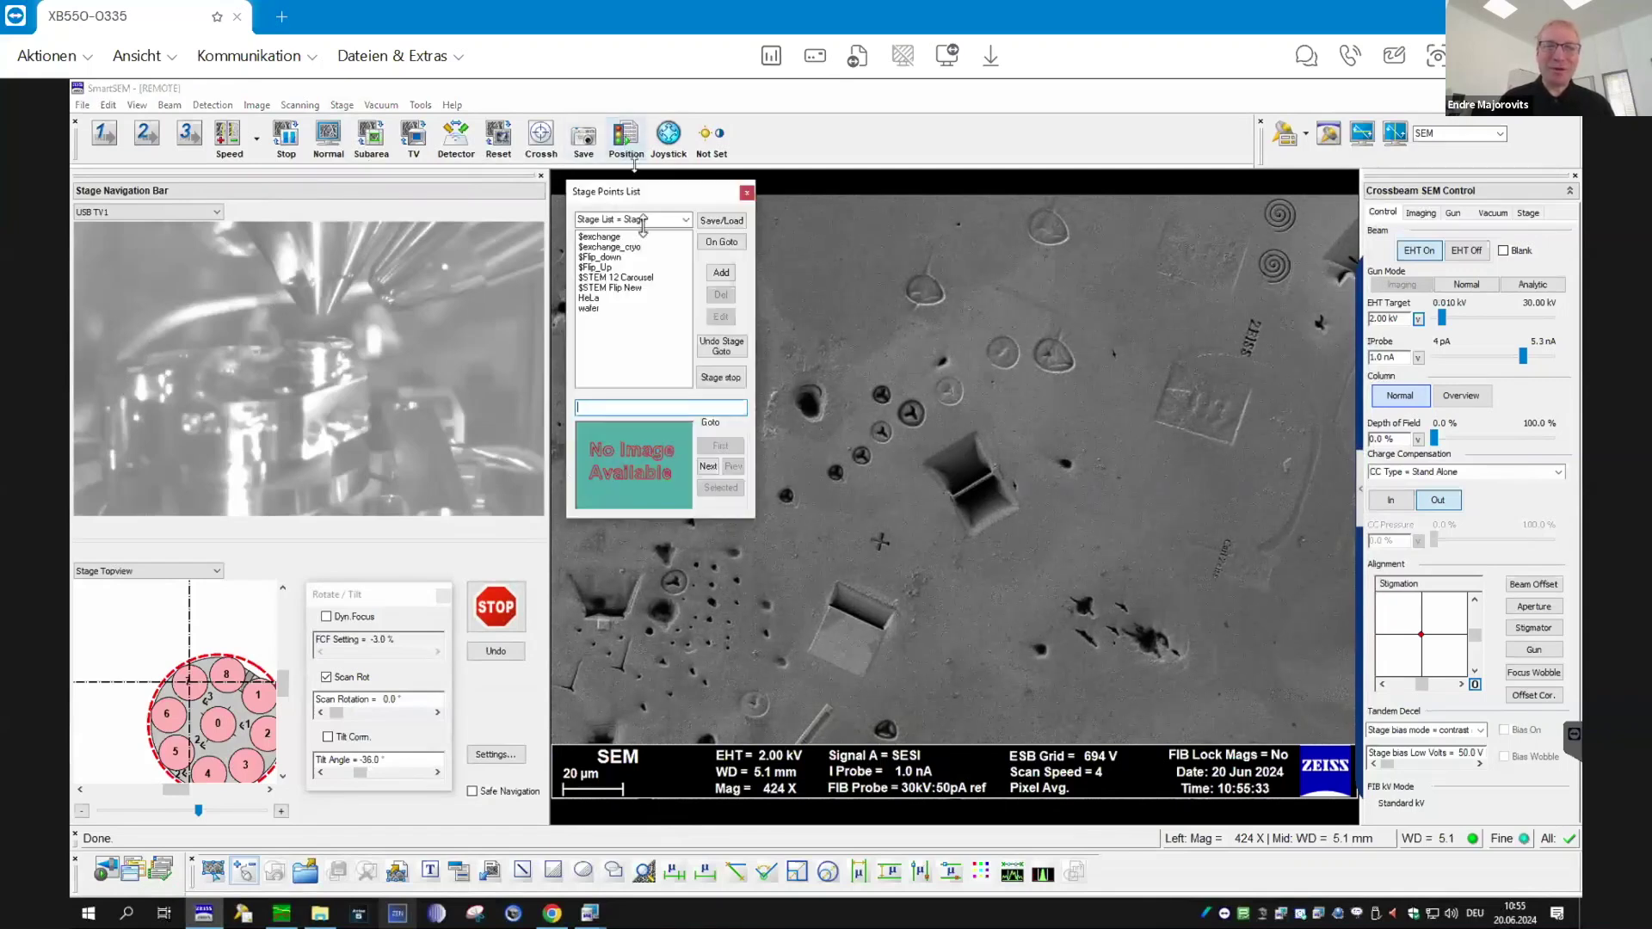
double_click(590, 299)
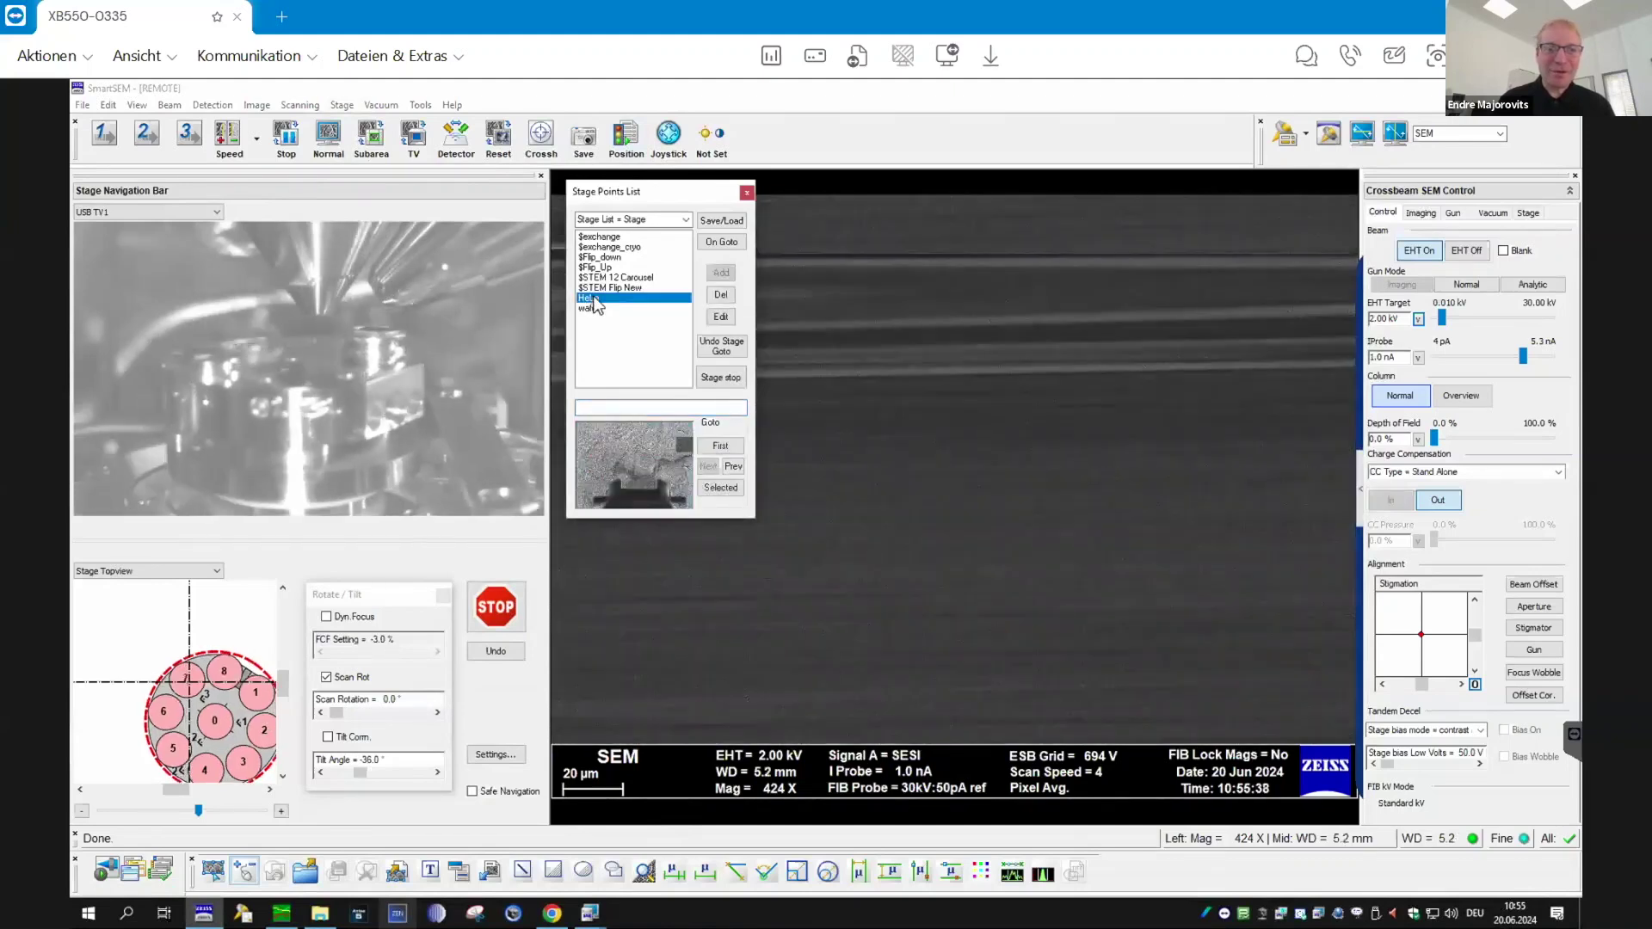
click(746, 194)
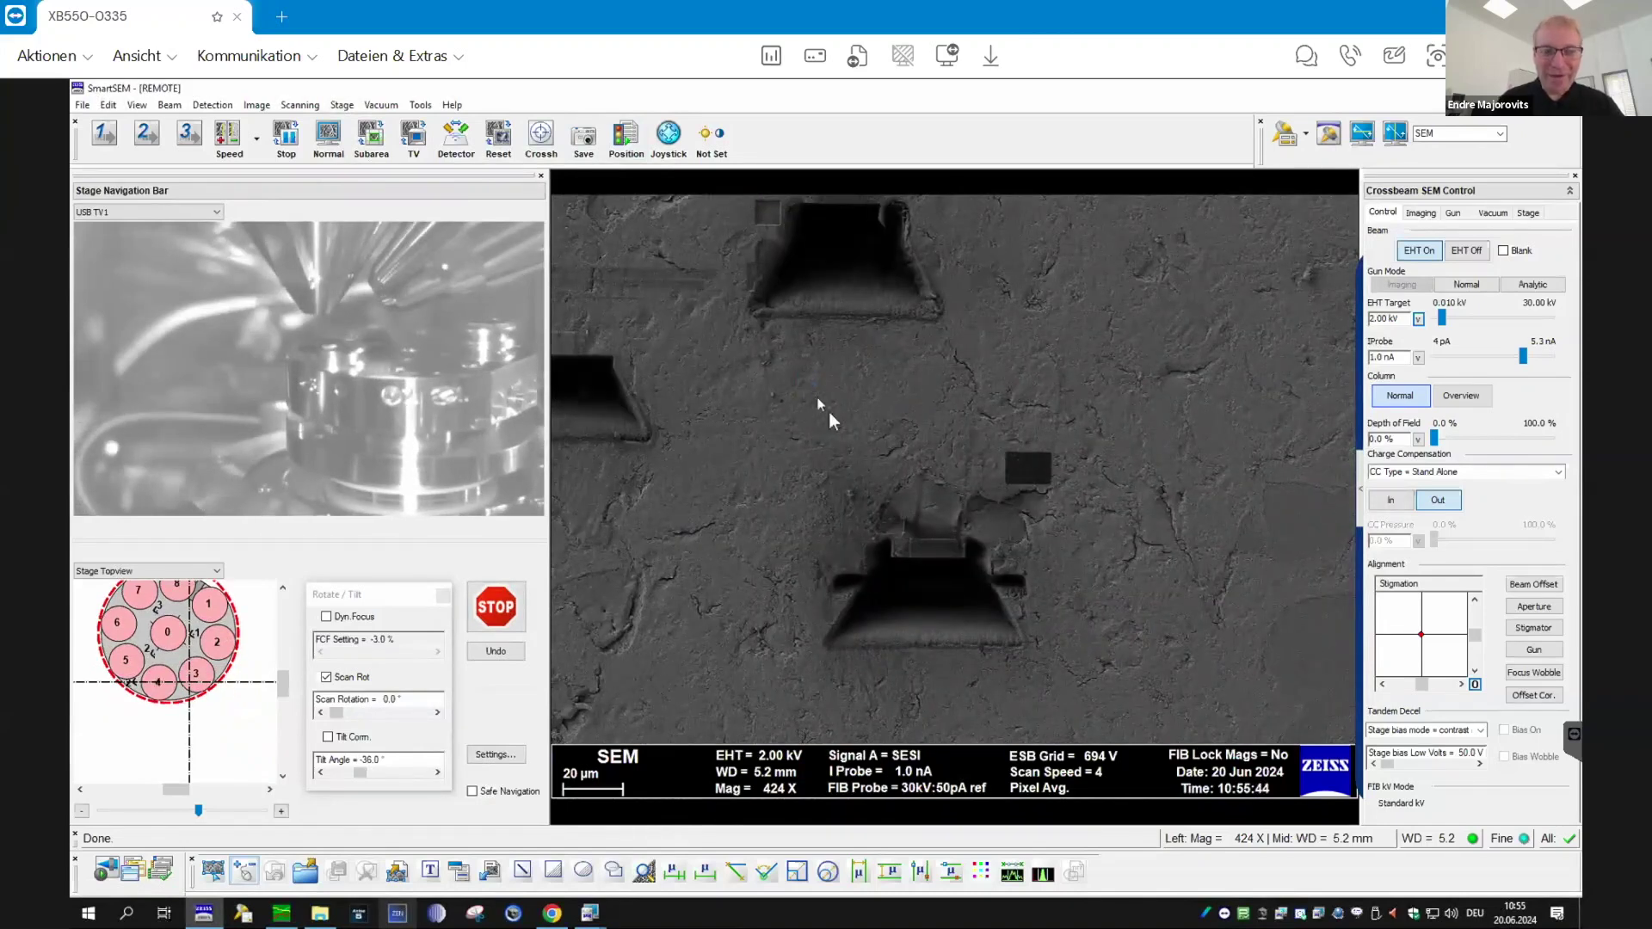
Step: Survey the HeLa sample block and its milled sites at low magnification, between about 20X and 35X
scroll(829, 411, down, 3)
scroll(827, 423, down, 5)
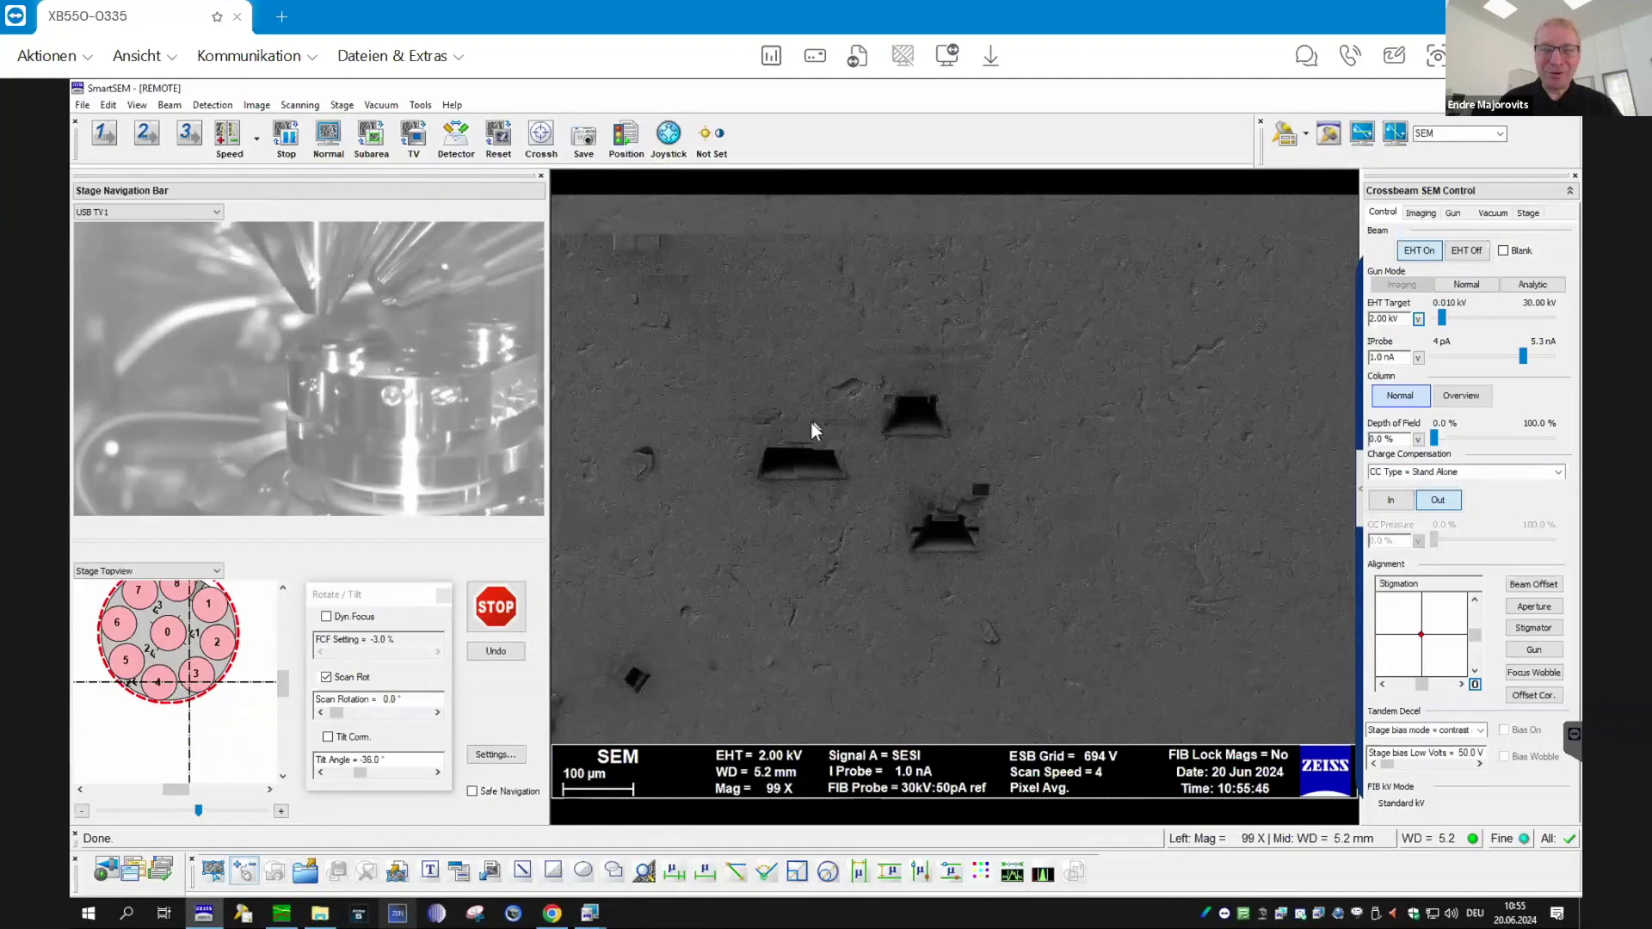
scroll(802, 416, down, 2)
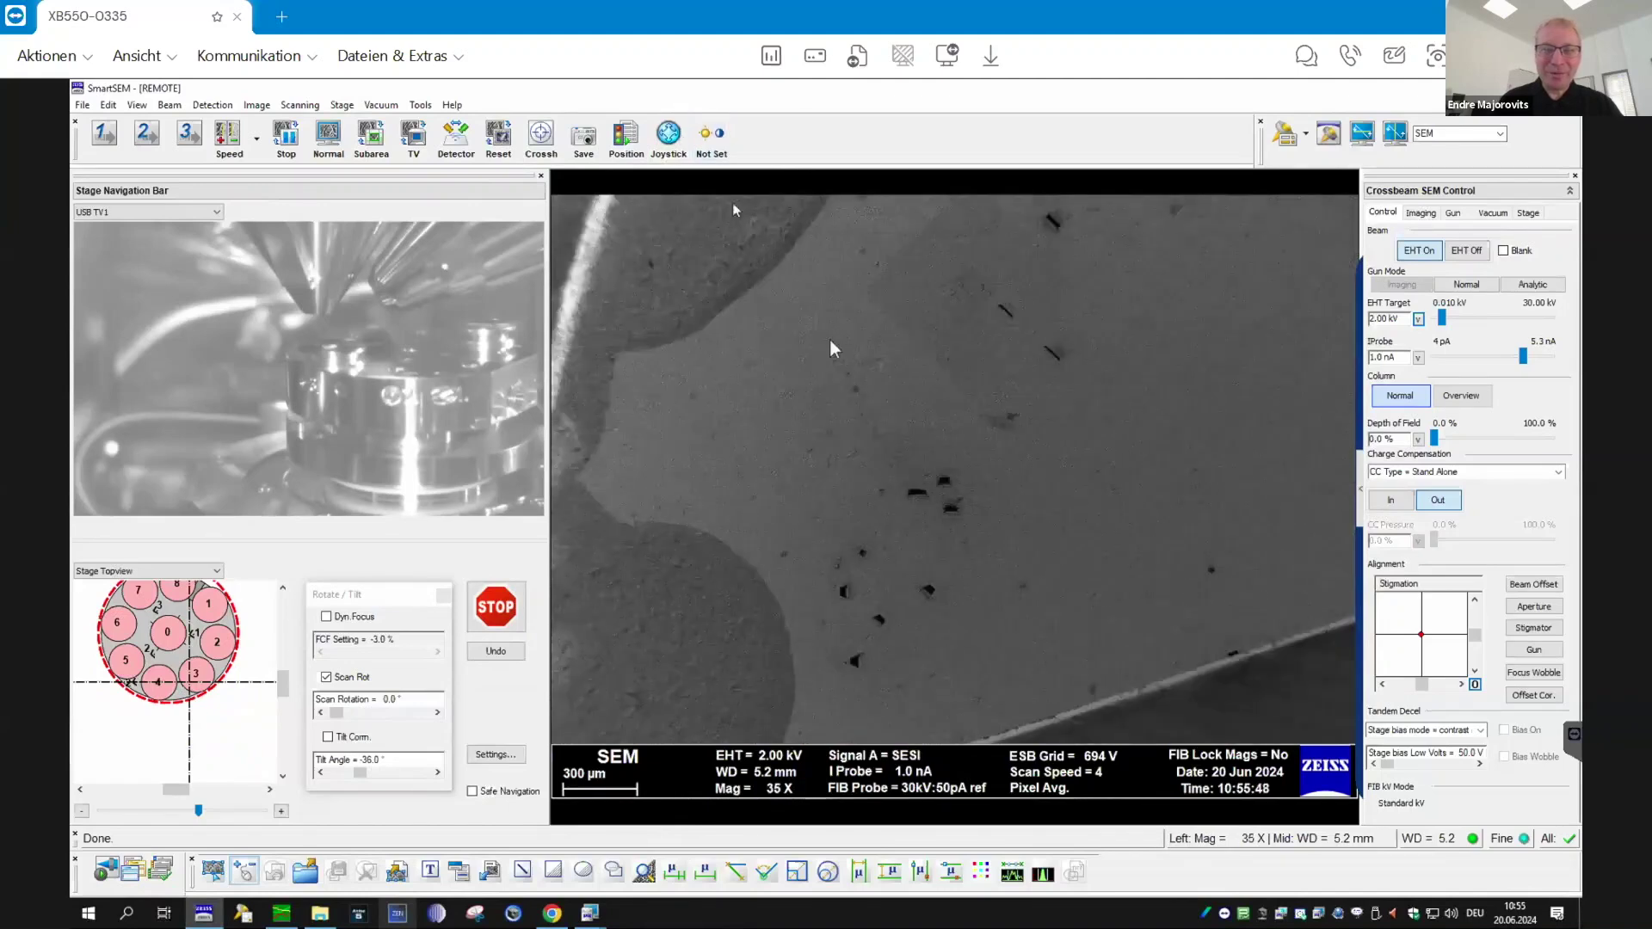
scroll(867, 379, down, 1)
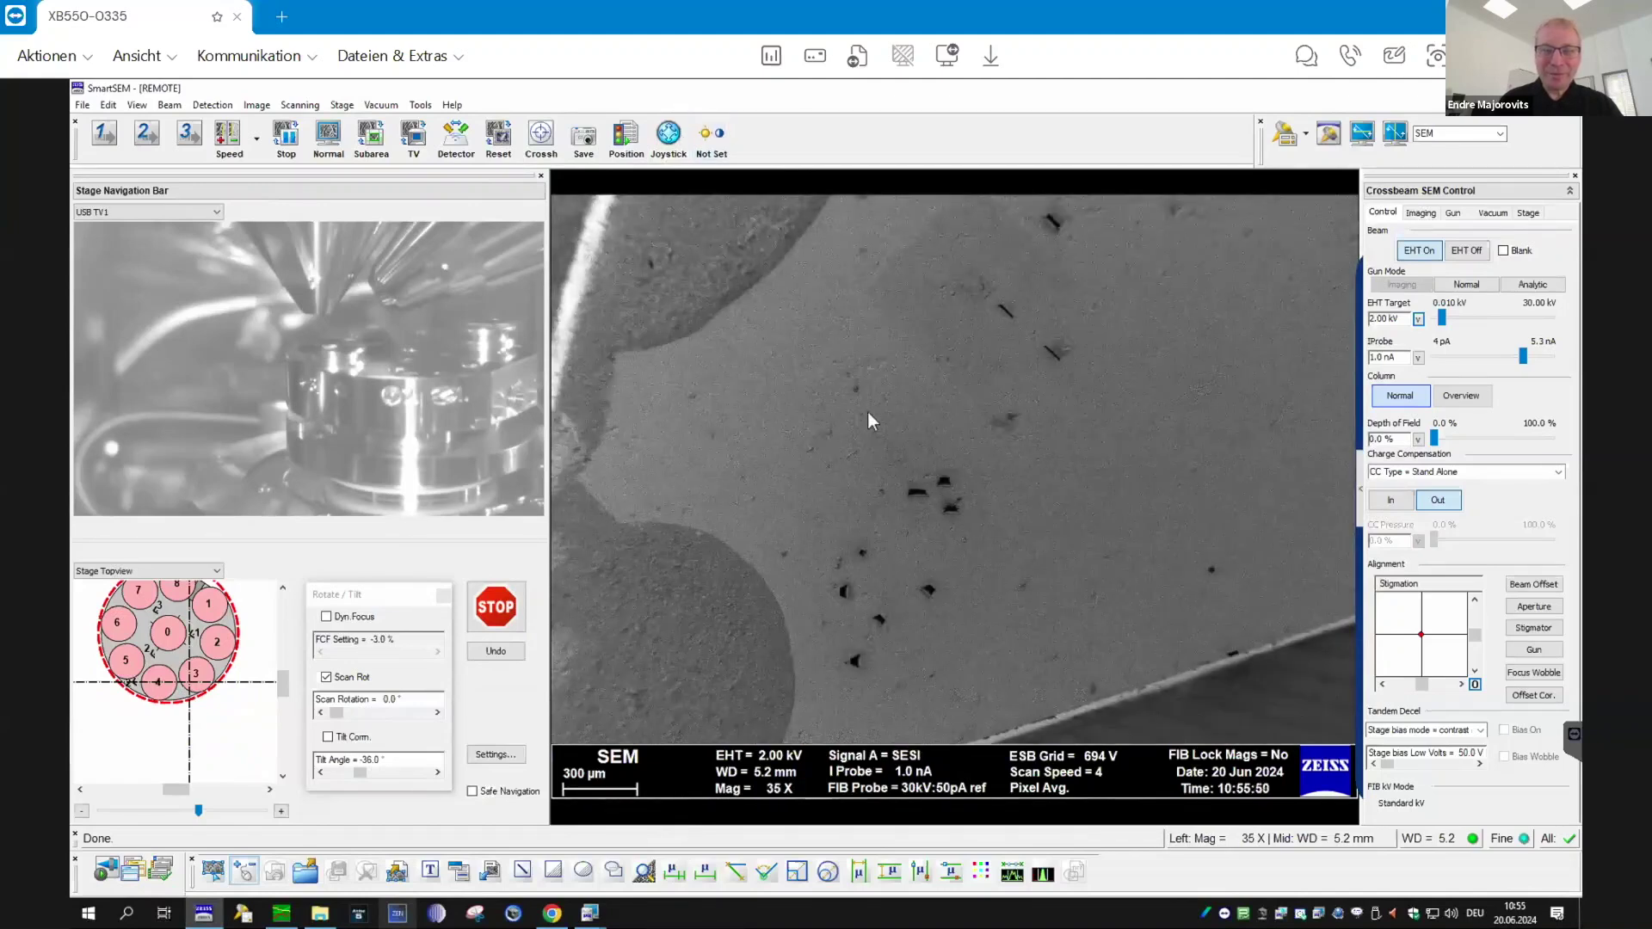
scroll(869, 404, down, 1)
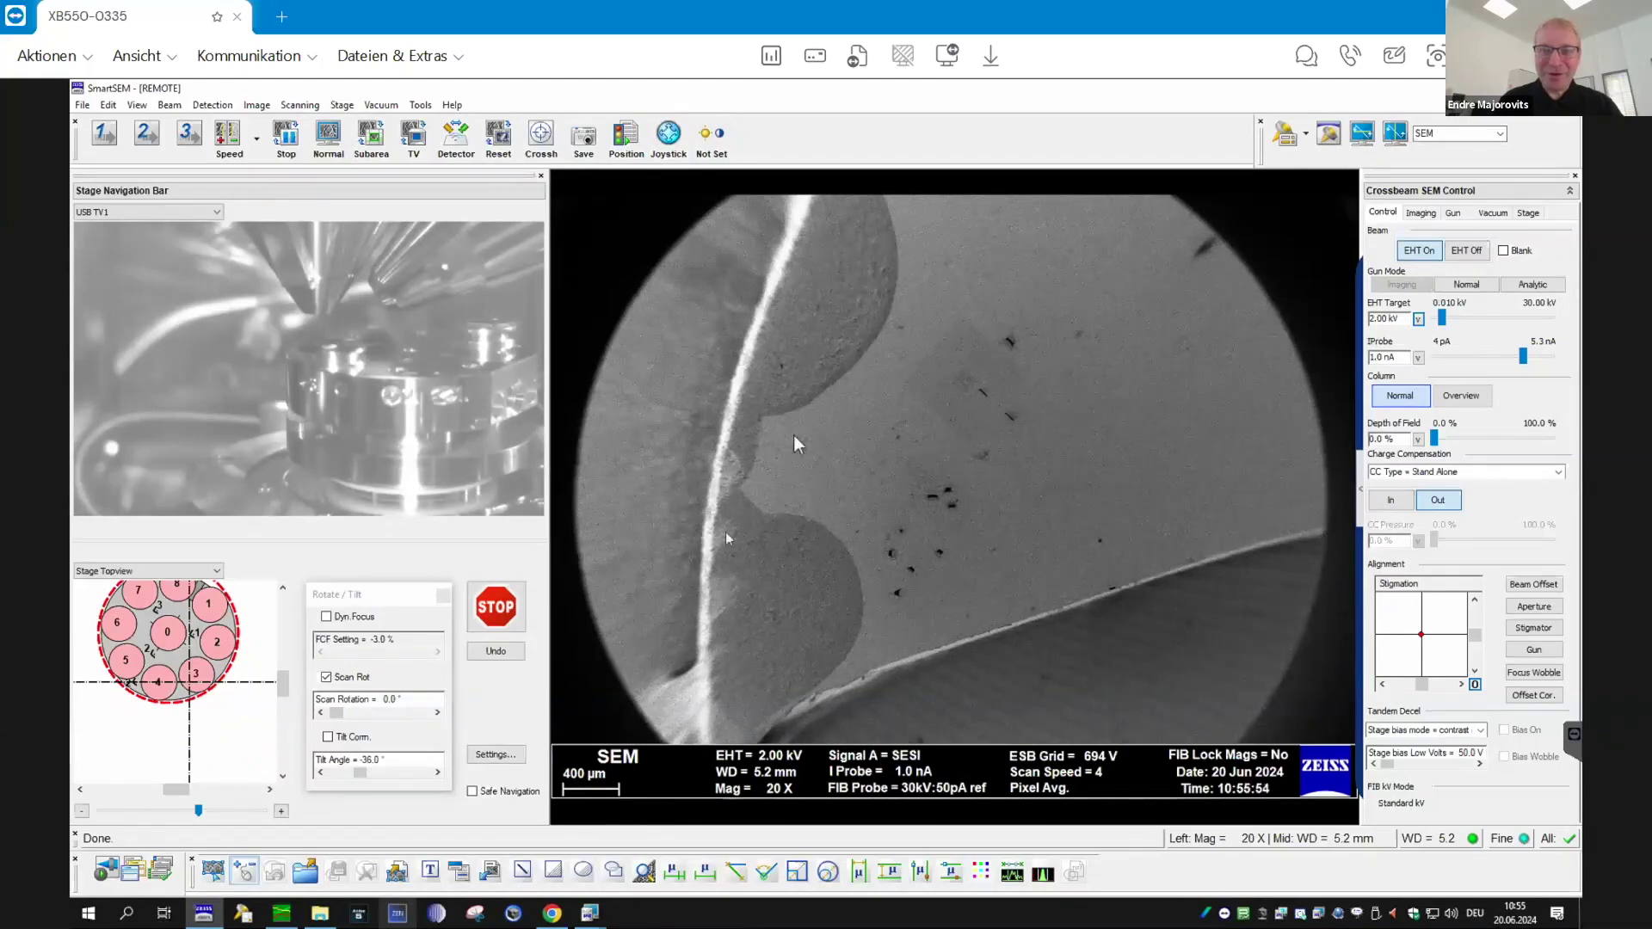
scroll(882, 394, up, 1)
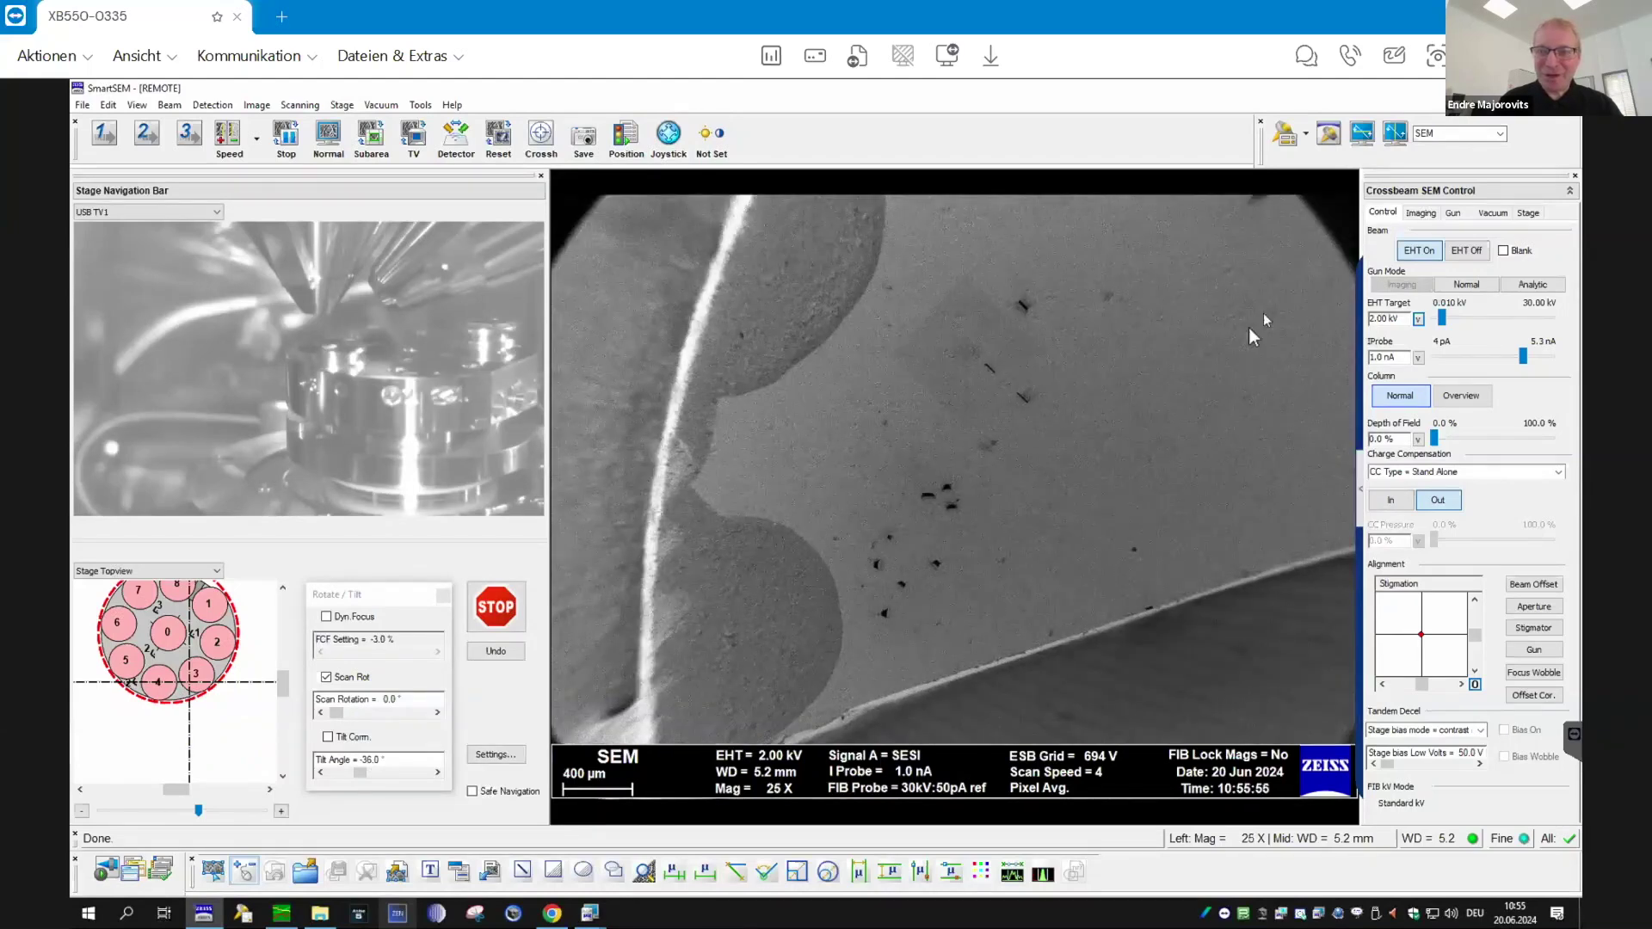
scroll(1030, 273, up, 1)
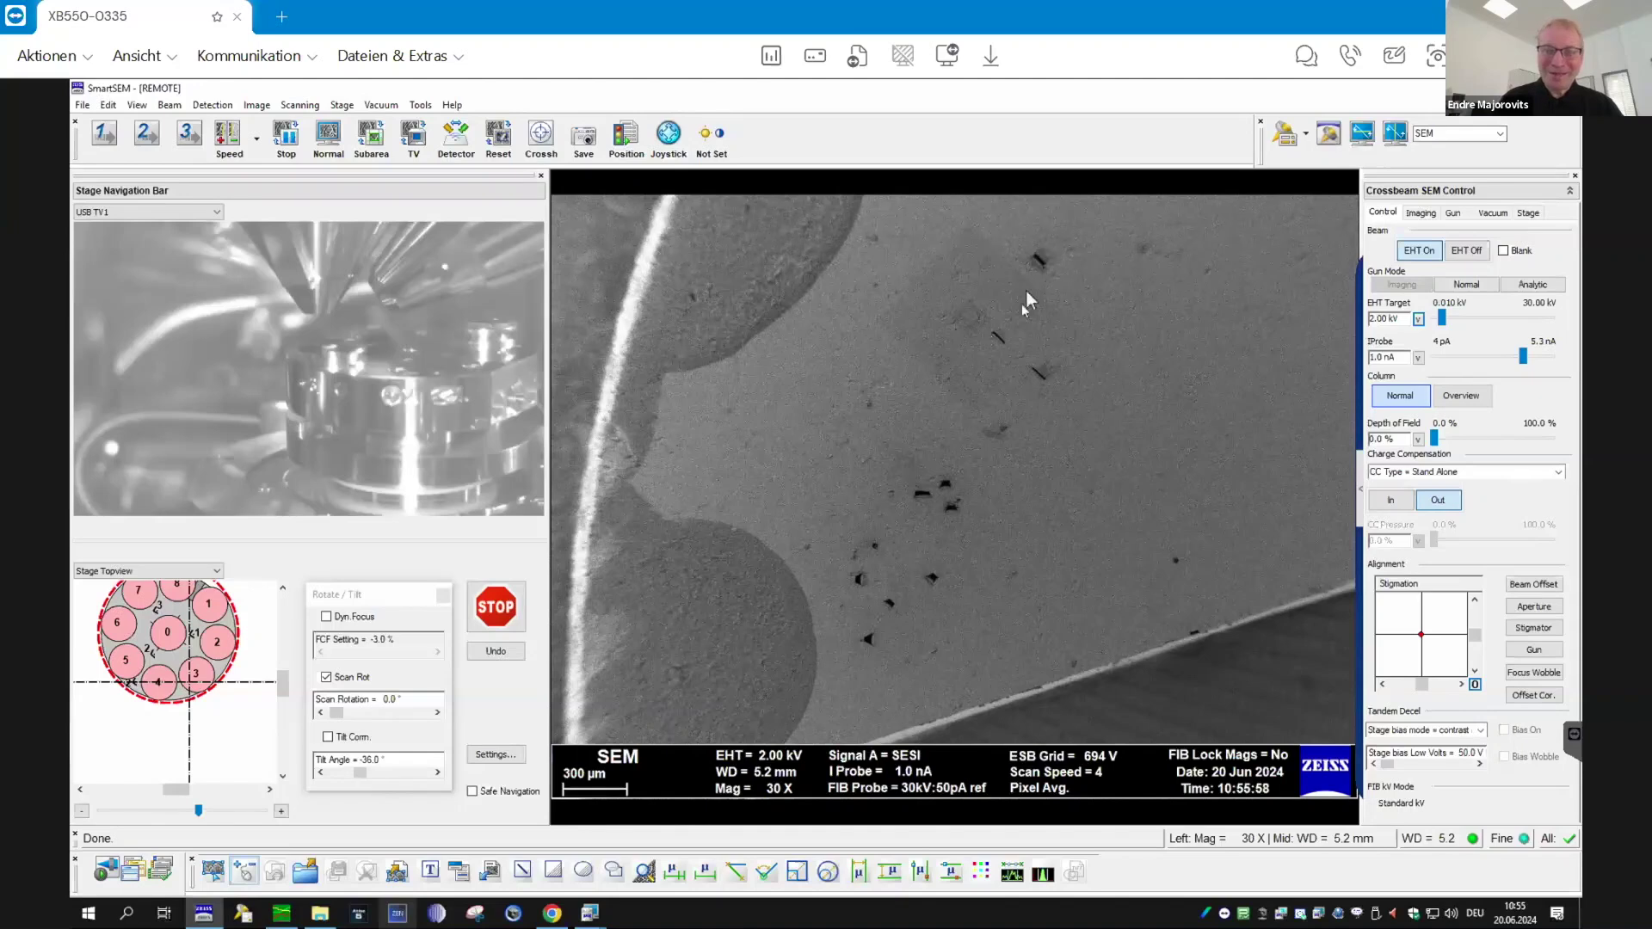
scroll(957, 480, up, 1)
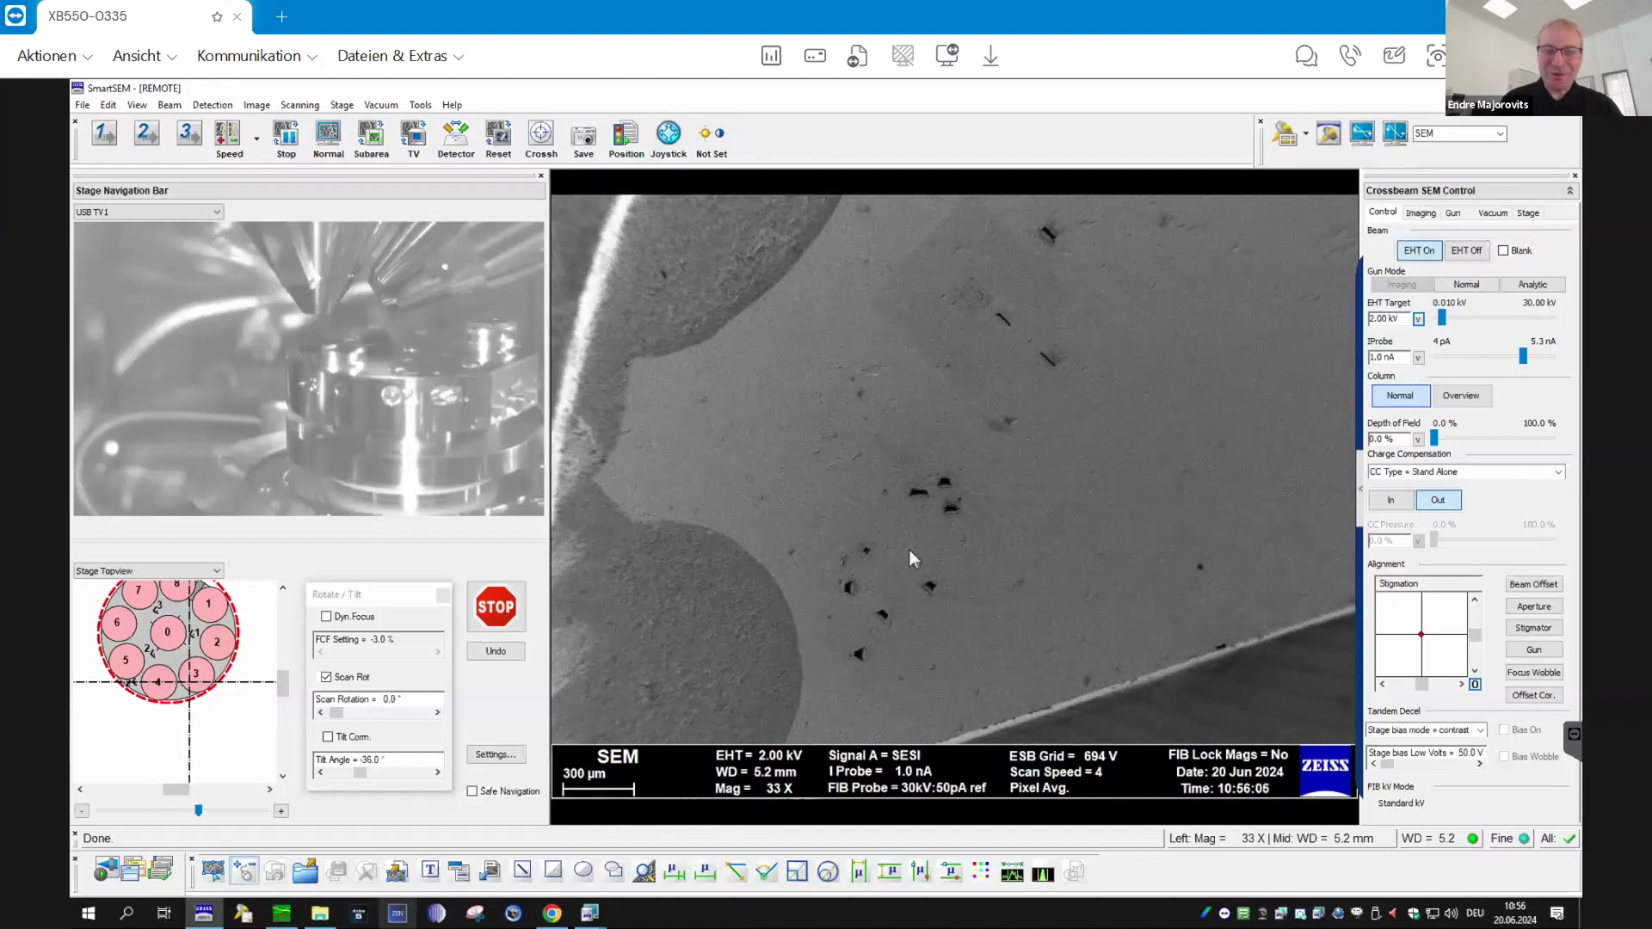
Step: Examine the group of three milled trenches more closely, at up to about 241X magnification
scroll(937, 503, up, 10)
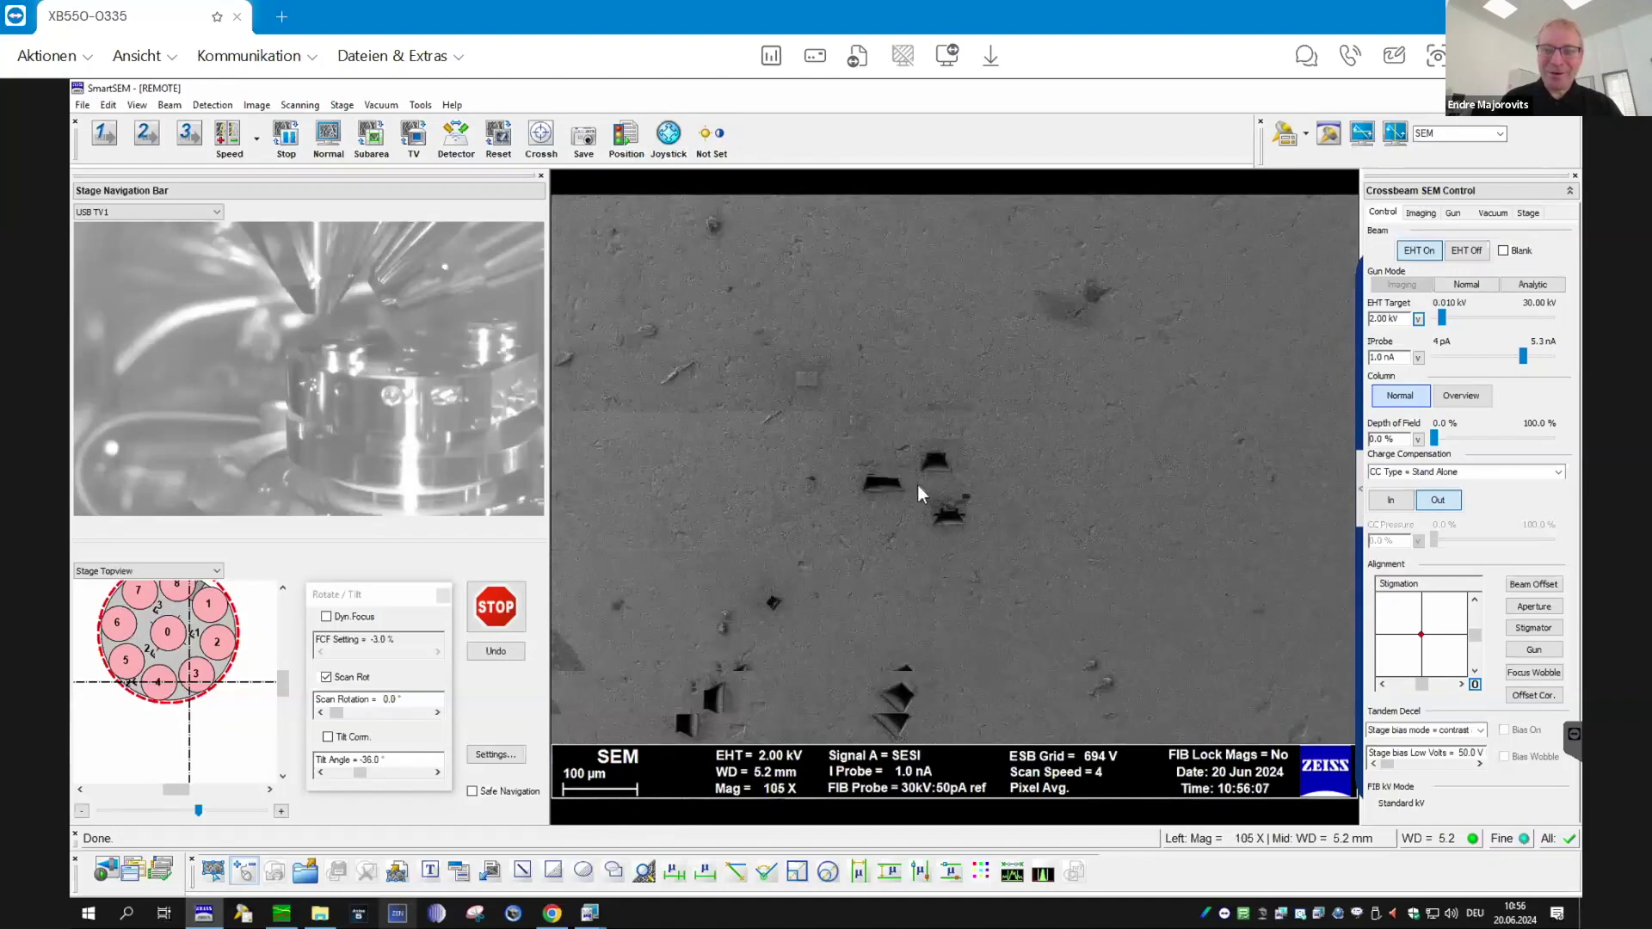
scroll(918, 484, up, 3)
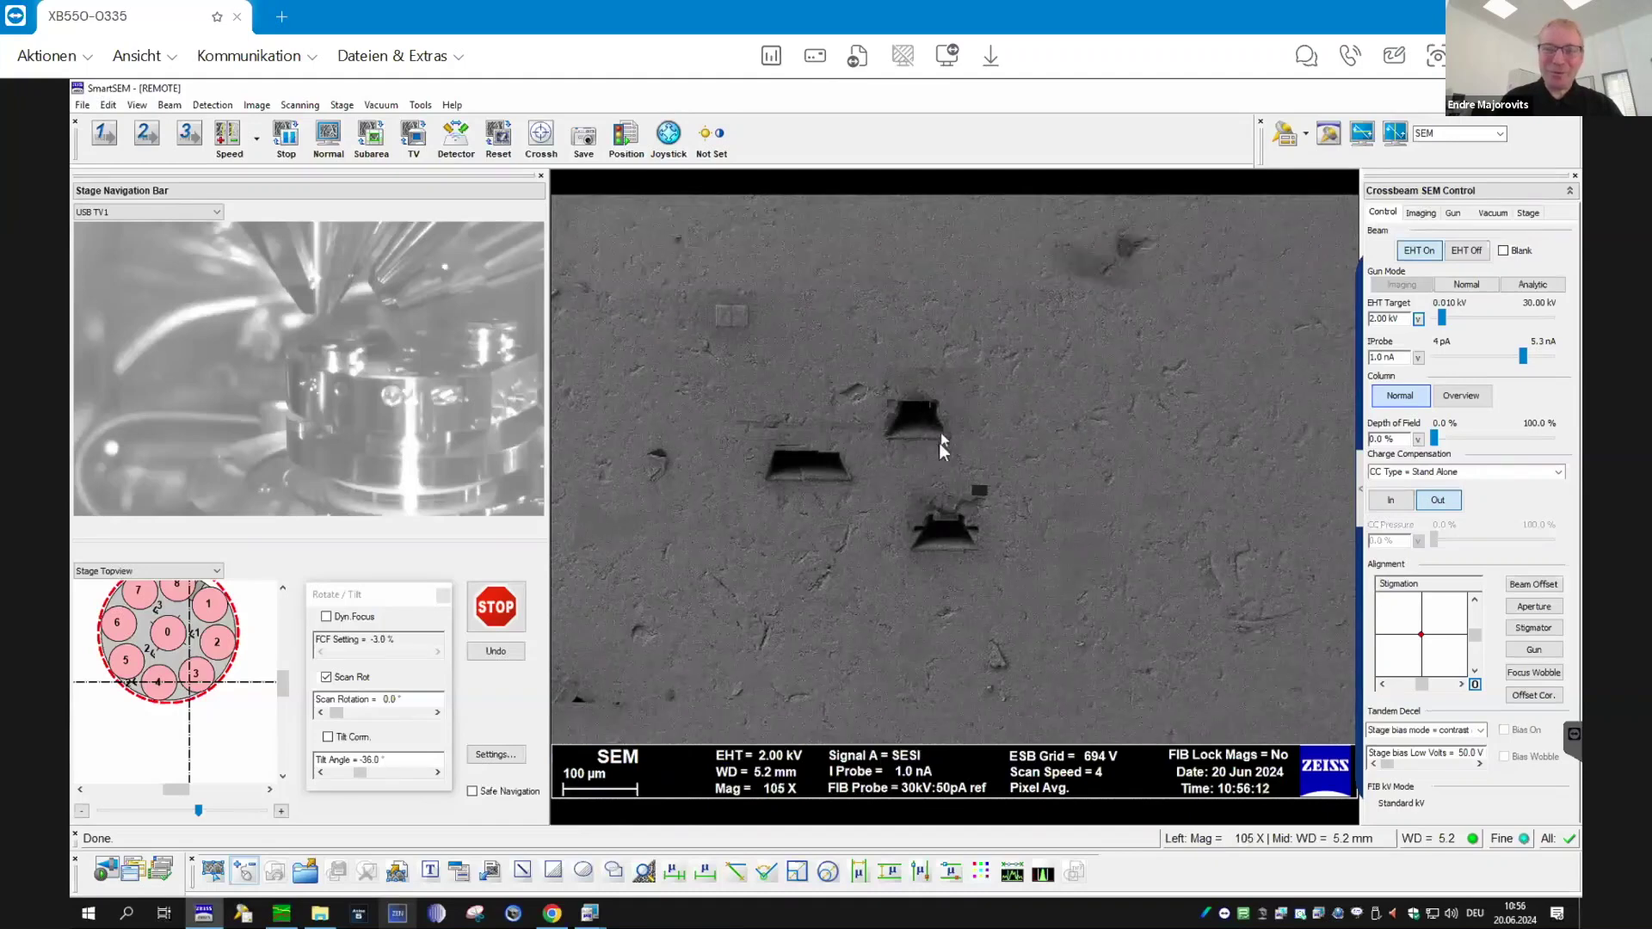
scroll(936, 443, down, 2)
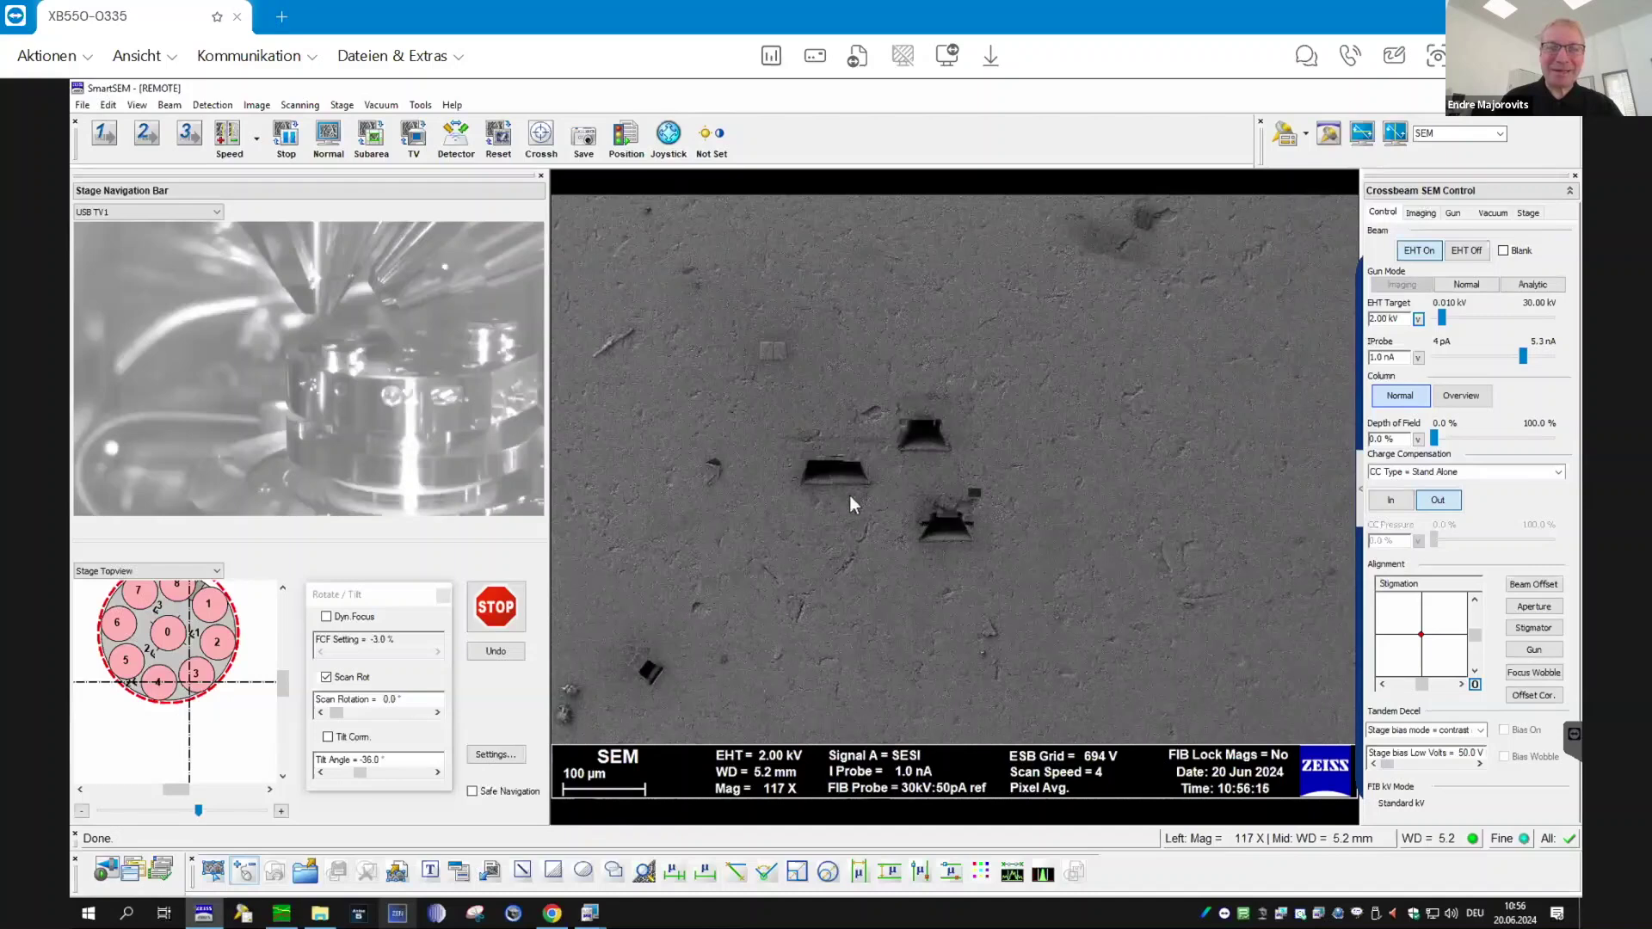
scroll(940, 539, up, 4)
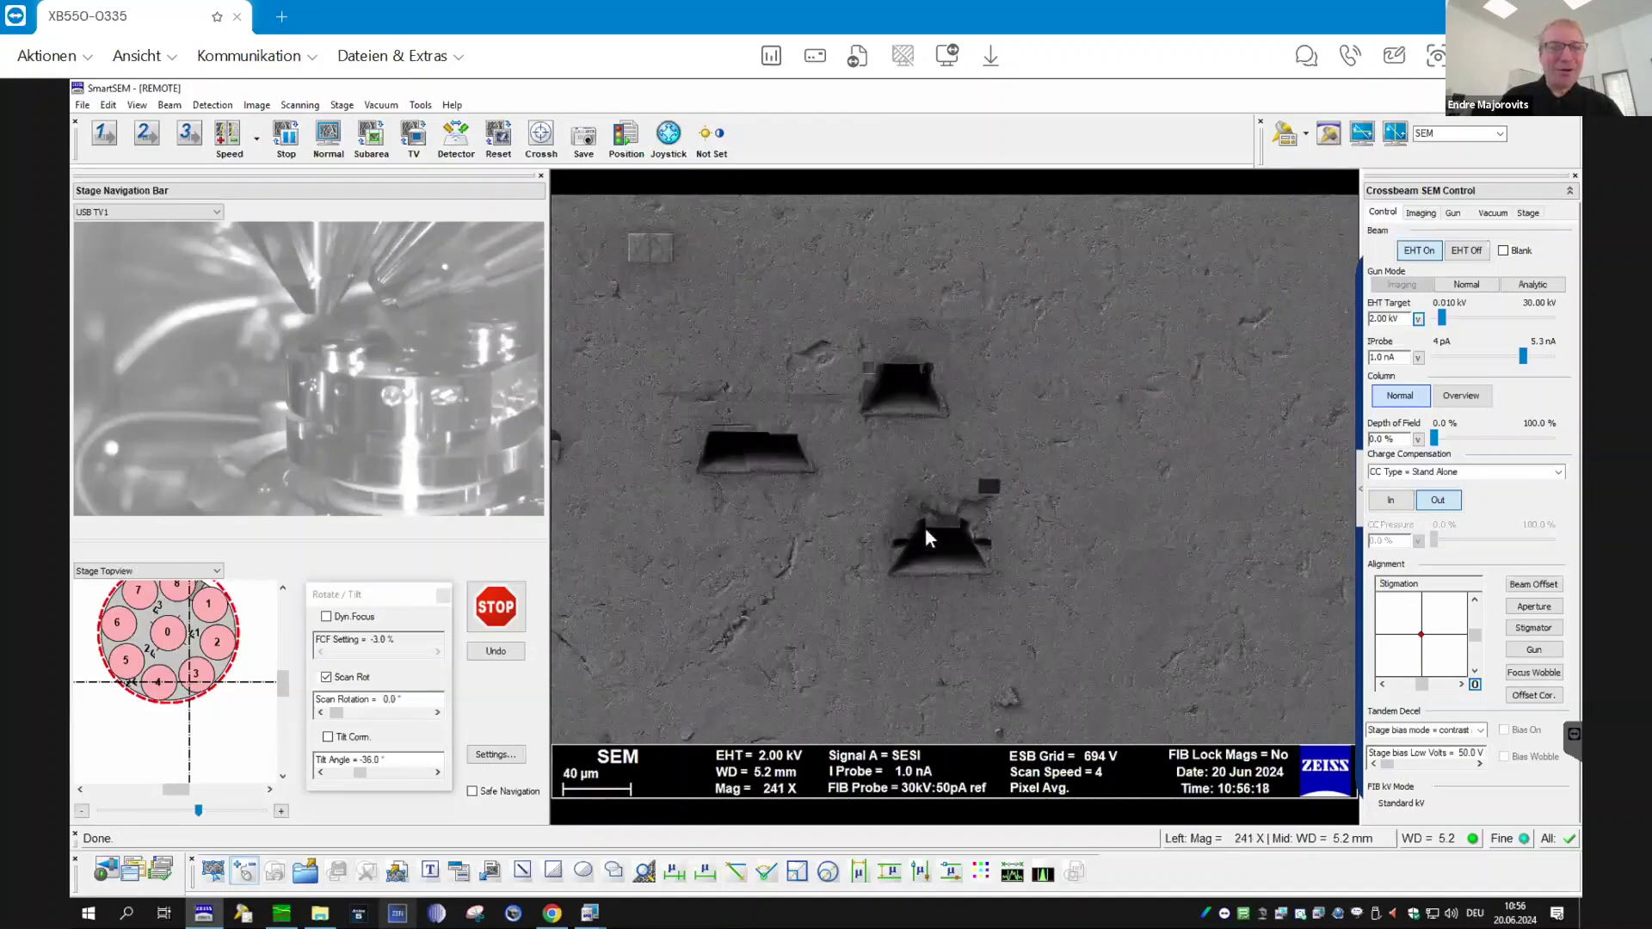